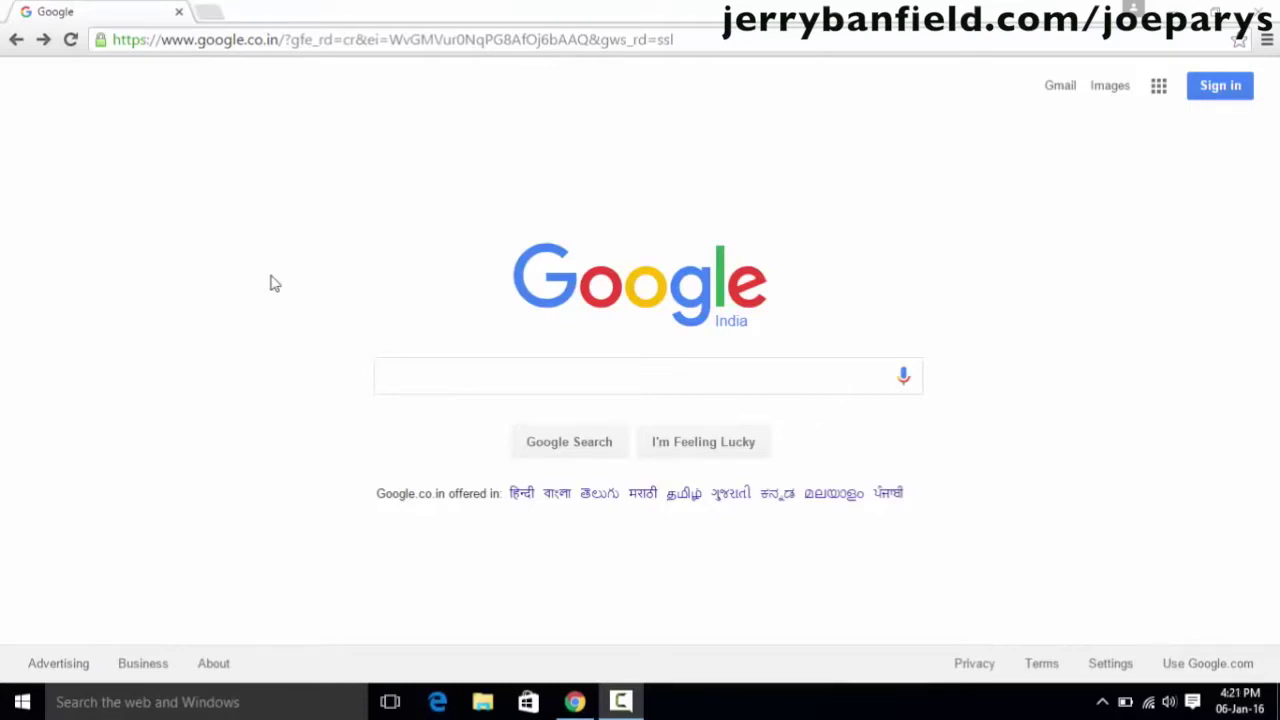
- Run a Google search for 'download java jdk'
left_click(503, 377)
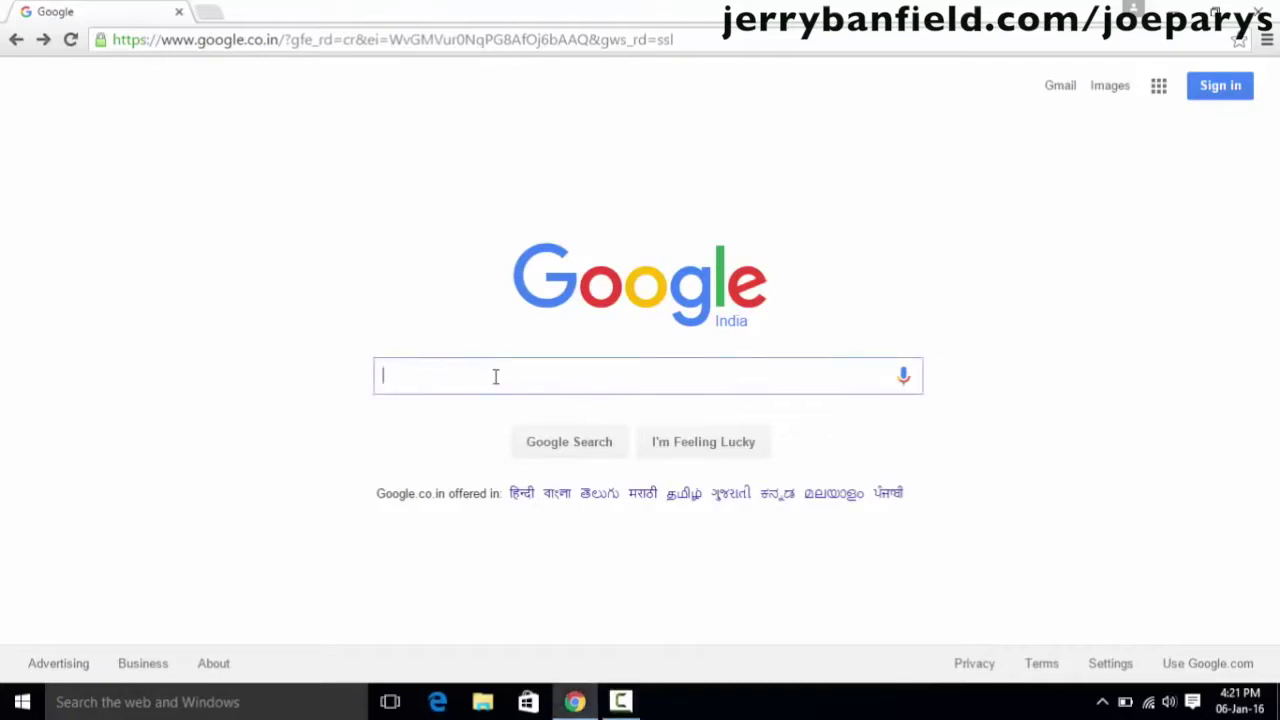
type("downlo")
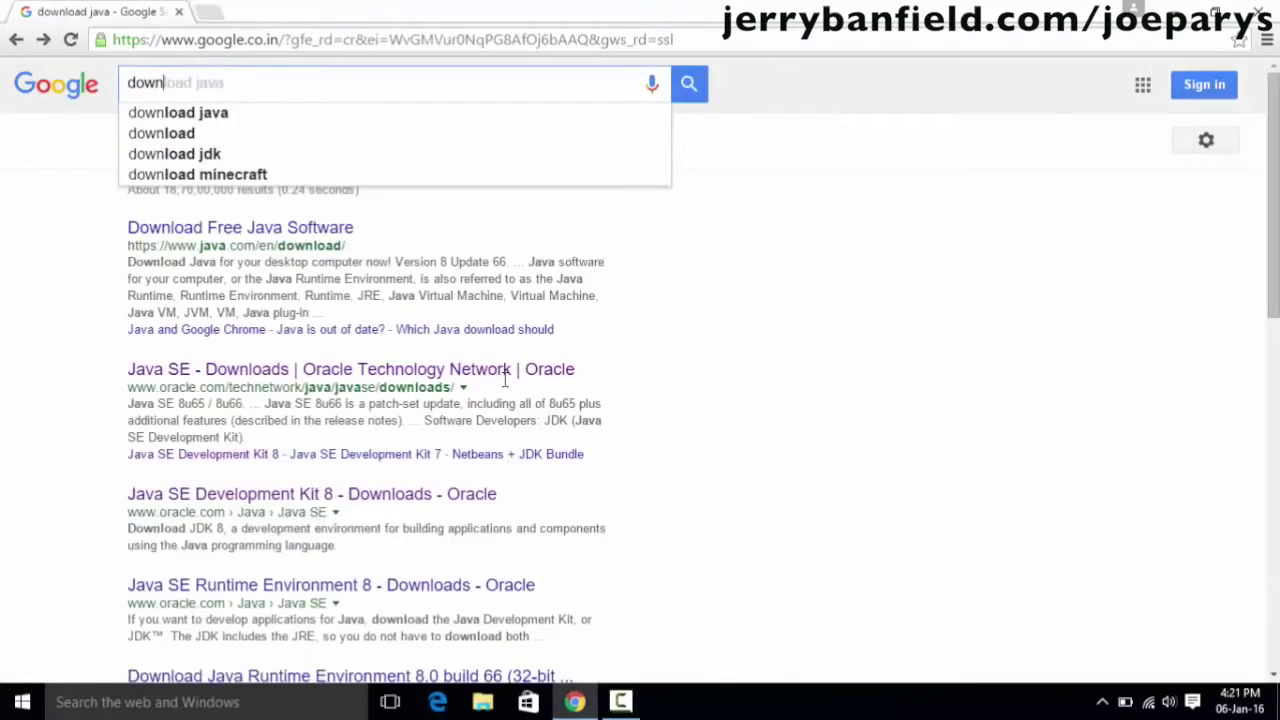
type("ad java ")
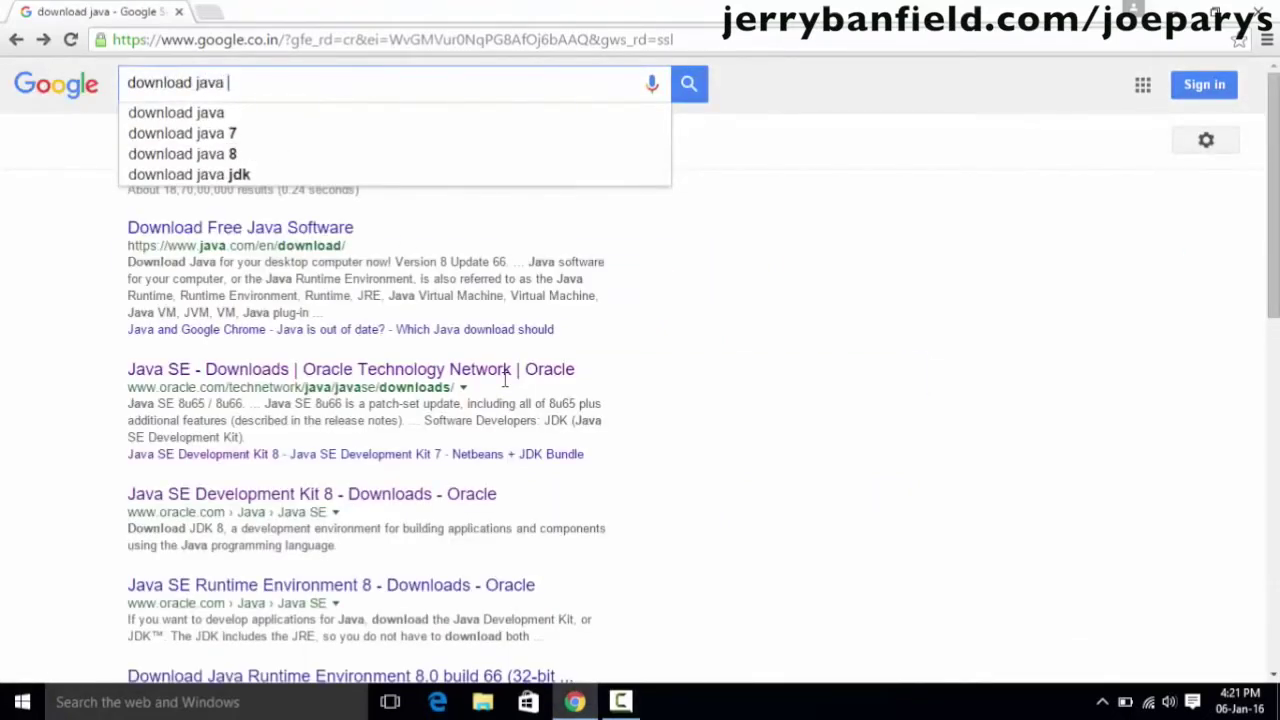
type("jdk")
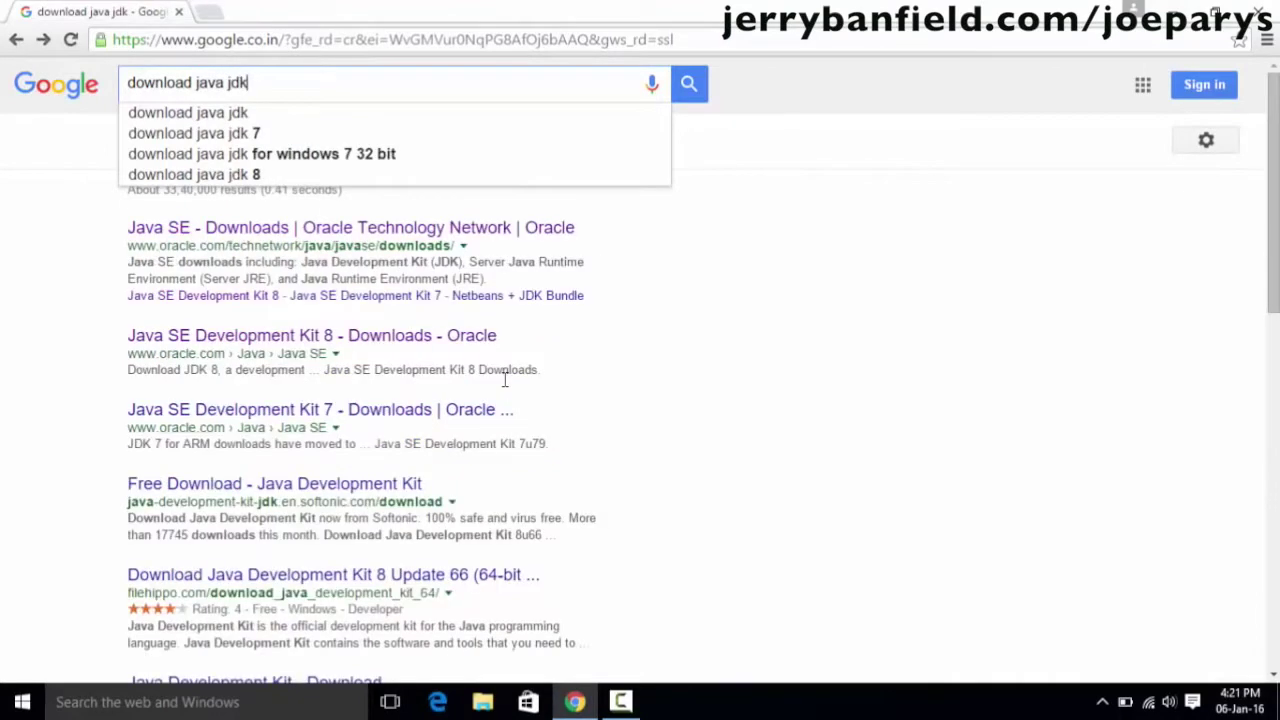
key("Return")
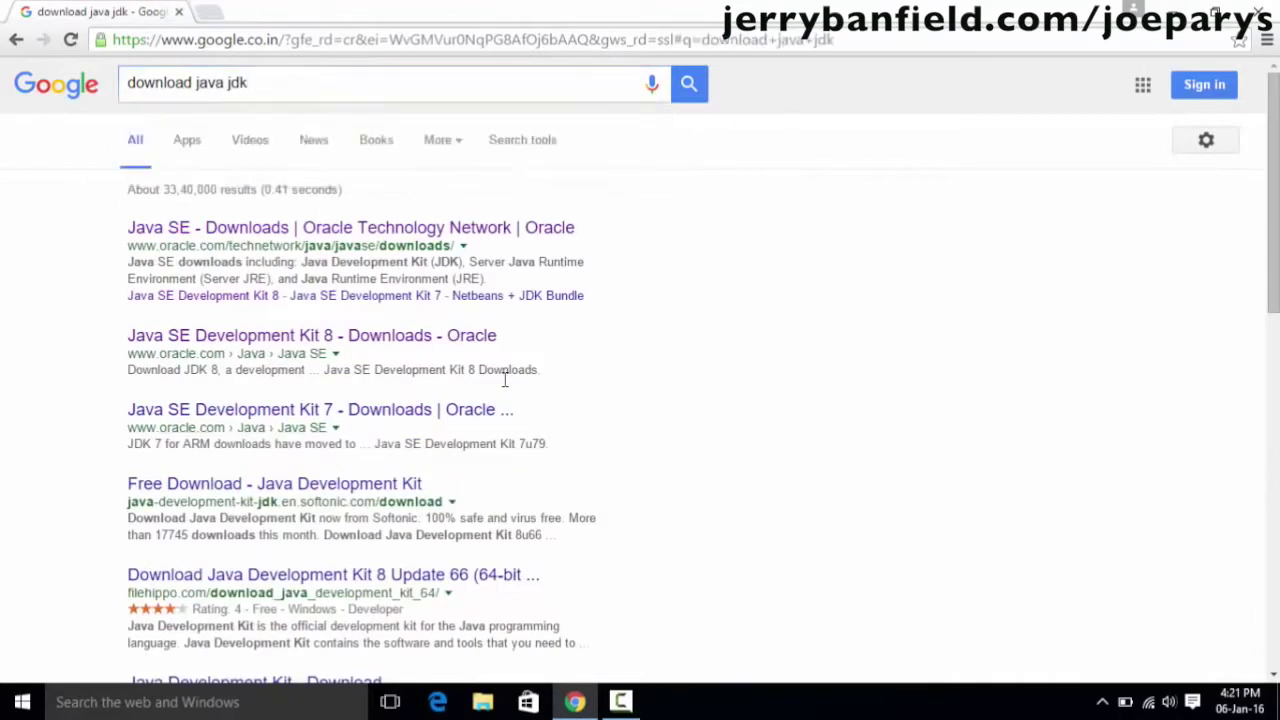
- Open Oracle's Java SE result in a new tab and go to the JDK download page
right_click(330, 229)
left_click(345, 234)
left_click(280, 11)
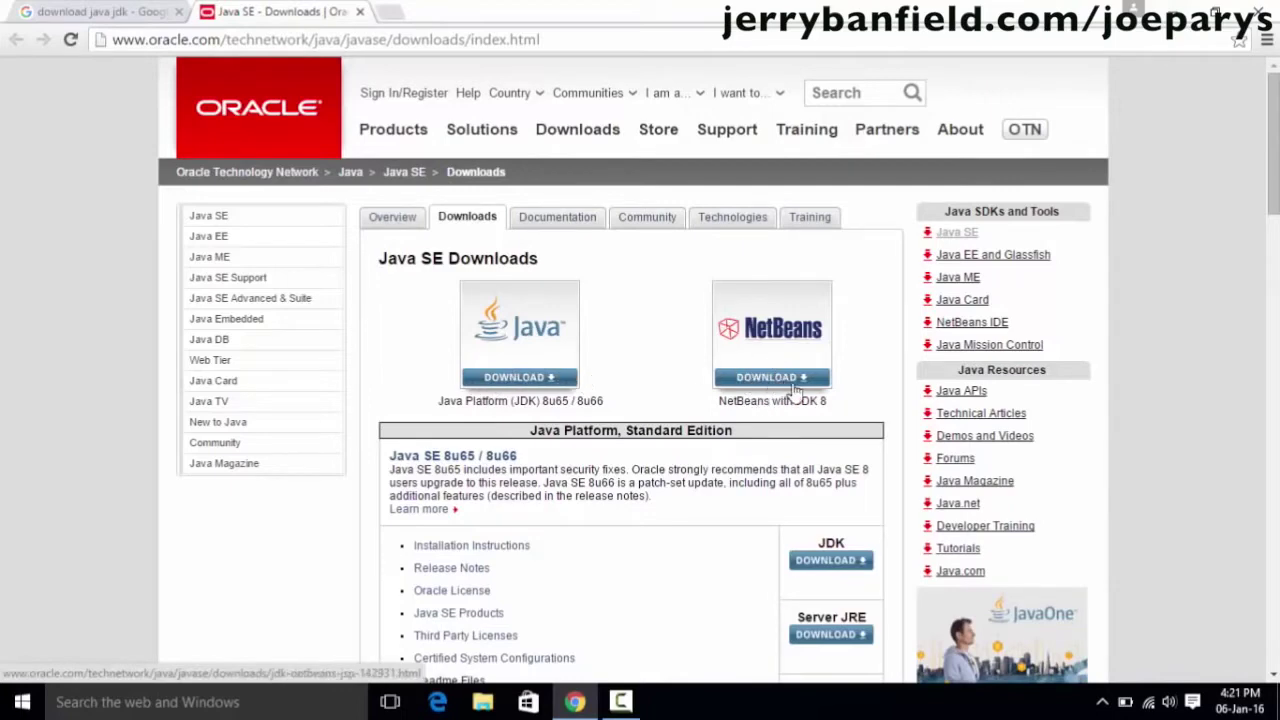
left_click(499, 388)
- Scroll to the 8u65/8u66 tables and highlight the Windows x86 and x64 entries
scroll(400, 350, "down", 4)
scroll(340, 345, "up", 3)
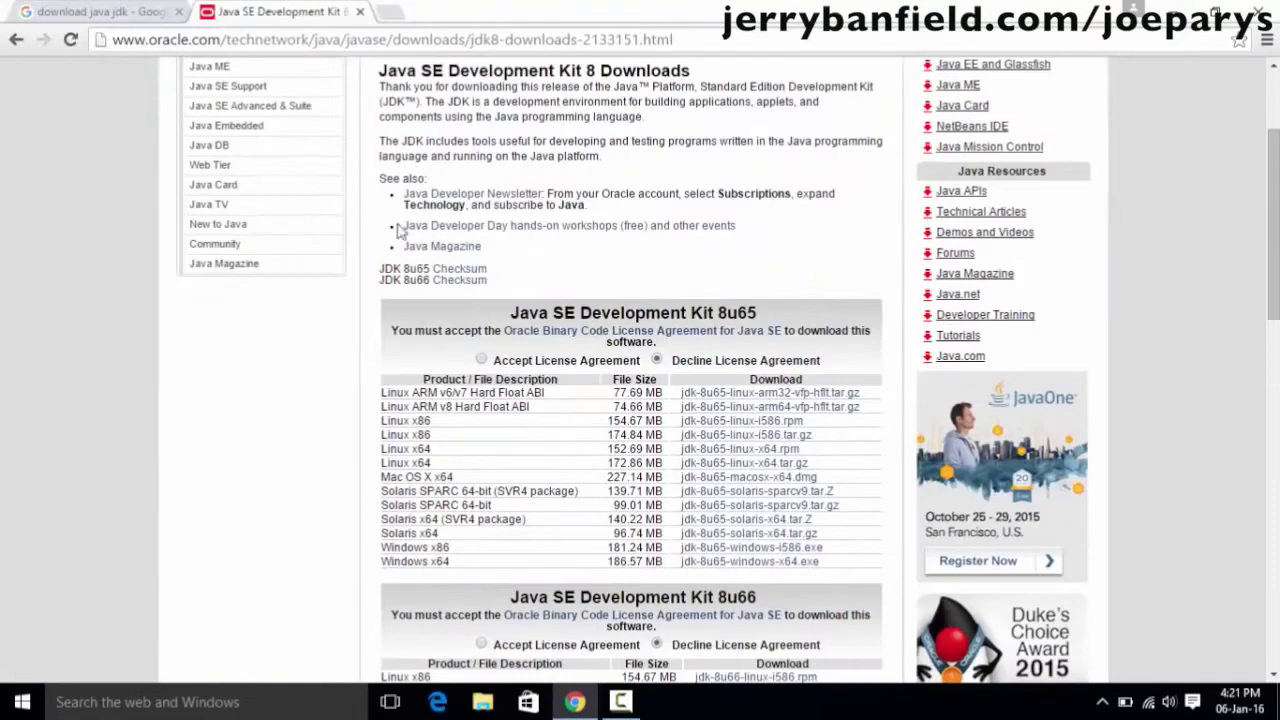
scroll(336, 343, "down", 3)
scroll(335, 343, "down", 1)
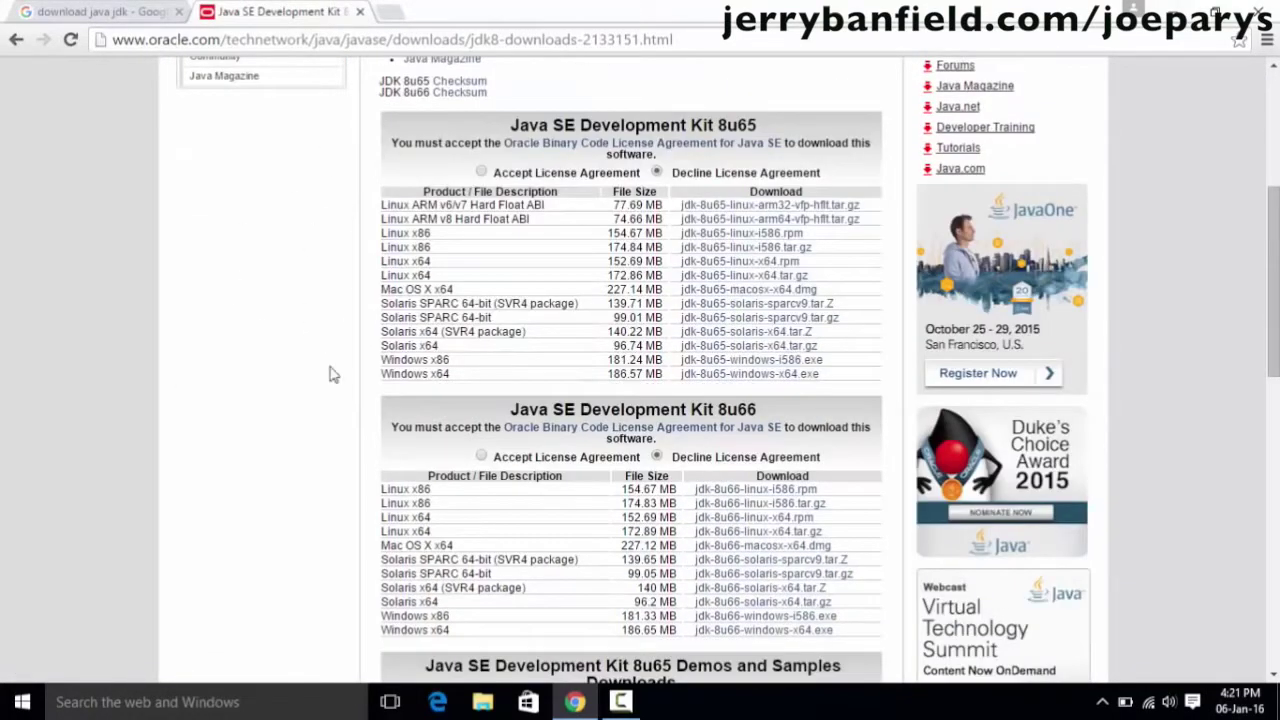
scroll(336, 283, "down", 1)
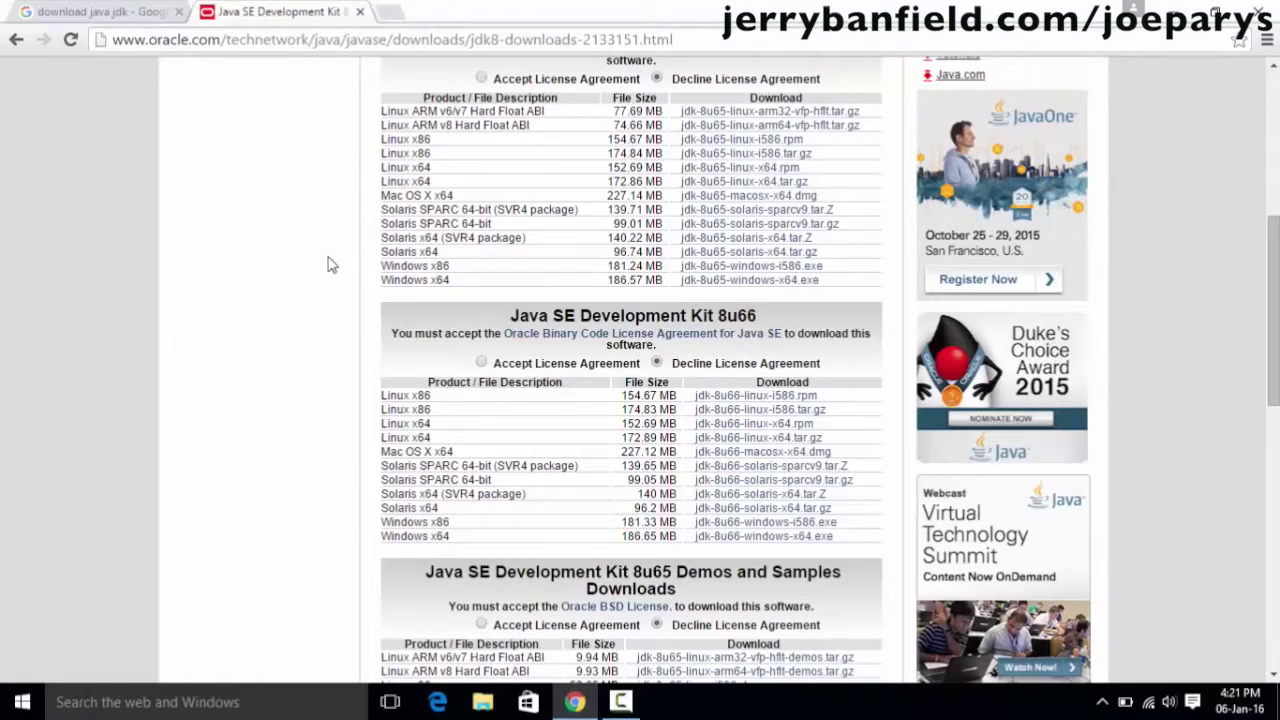
scroll(333, 265, "up", 1)
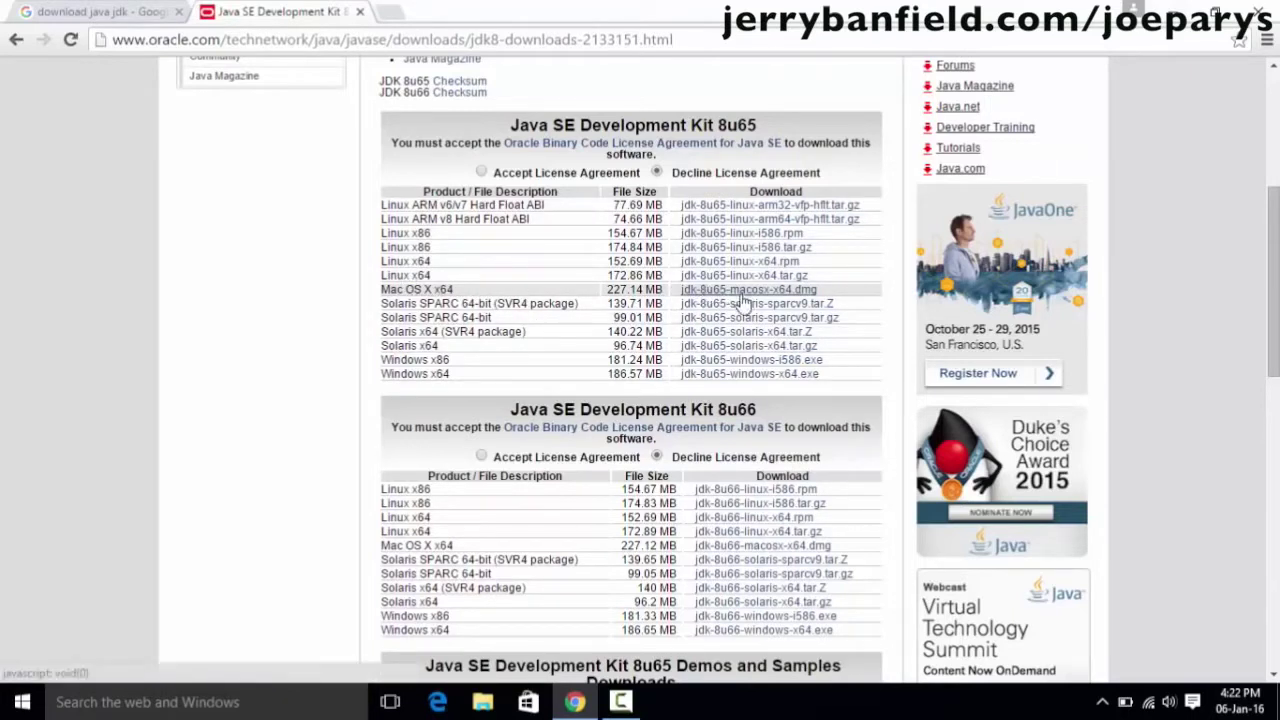
left_click_drag(384, 360, 455, 373)
left_click(384, 373)
left_click(437, 374)
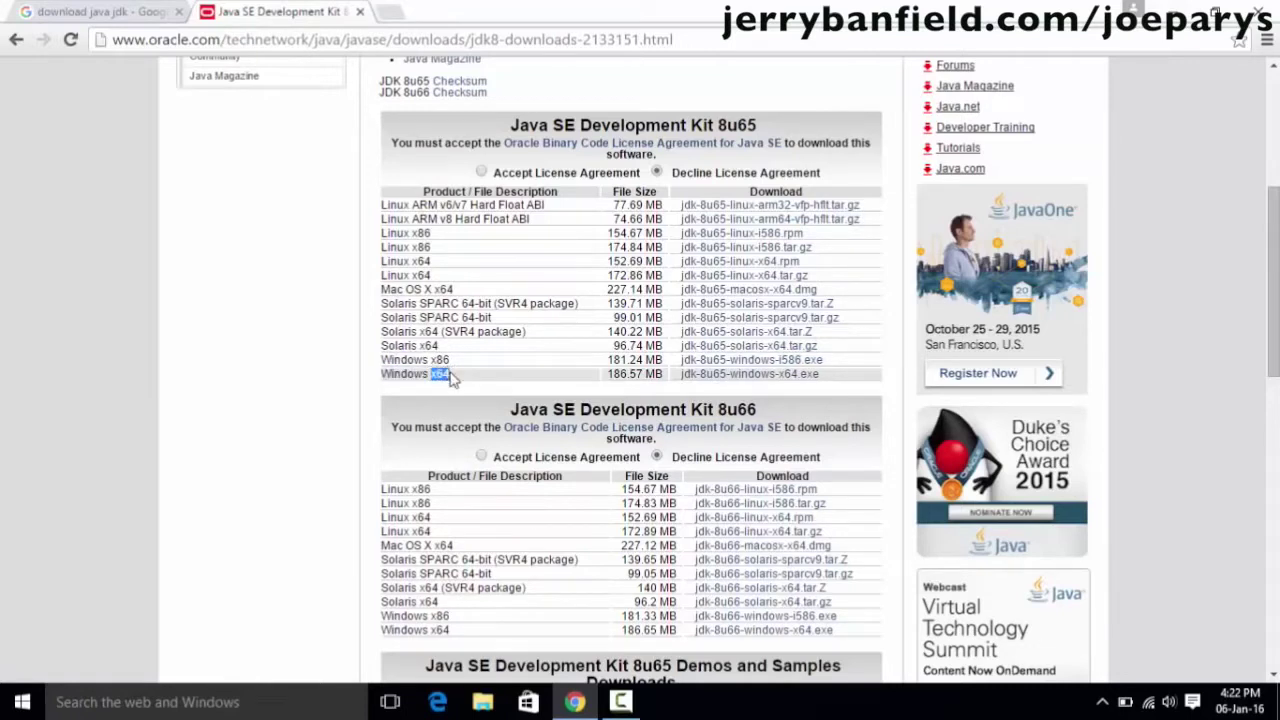
left_click(450, 377)
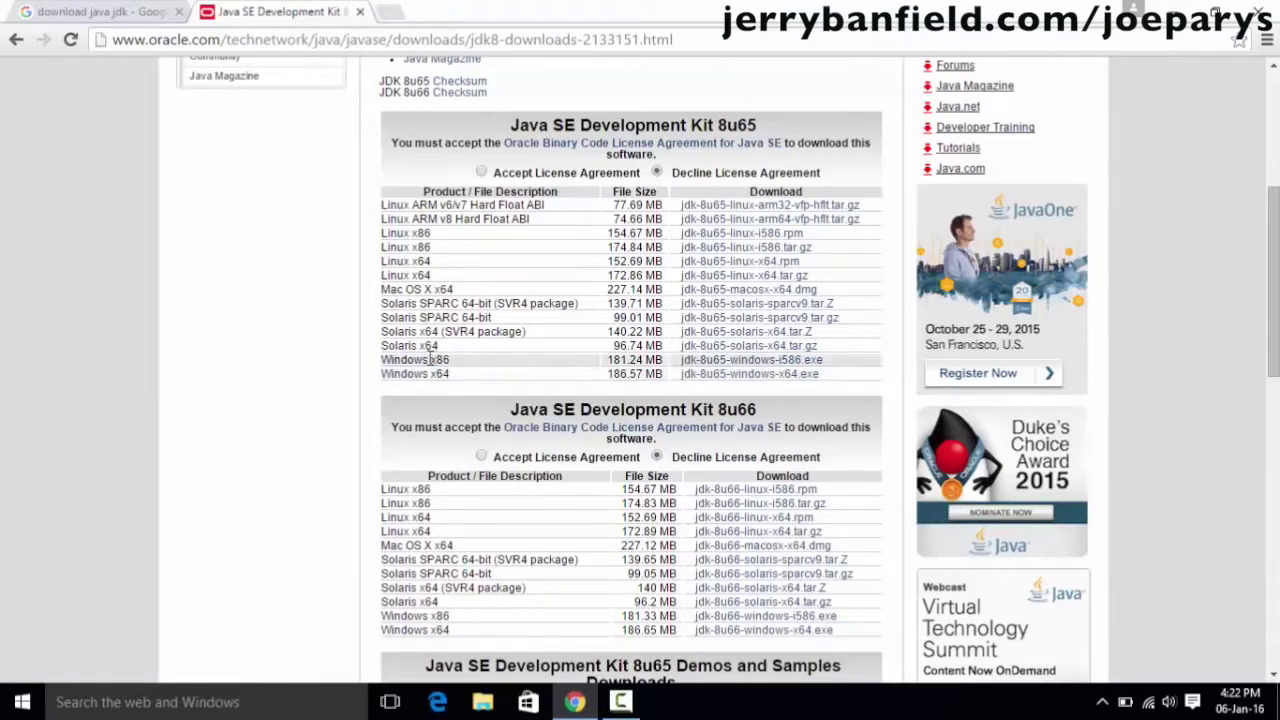
left_click_drag(431, 360, 448, 359)
left_click(452, 366)
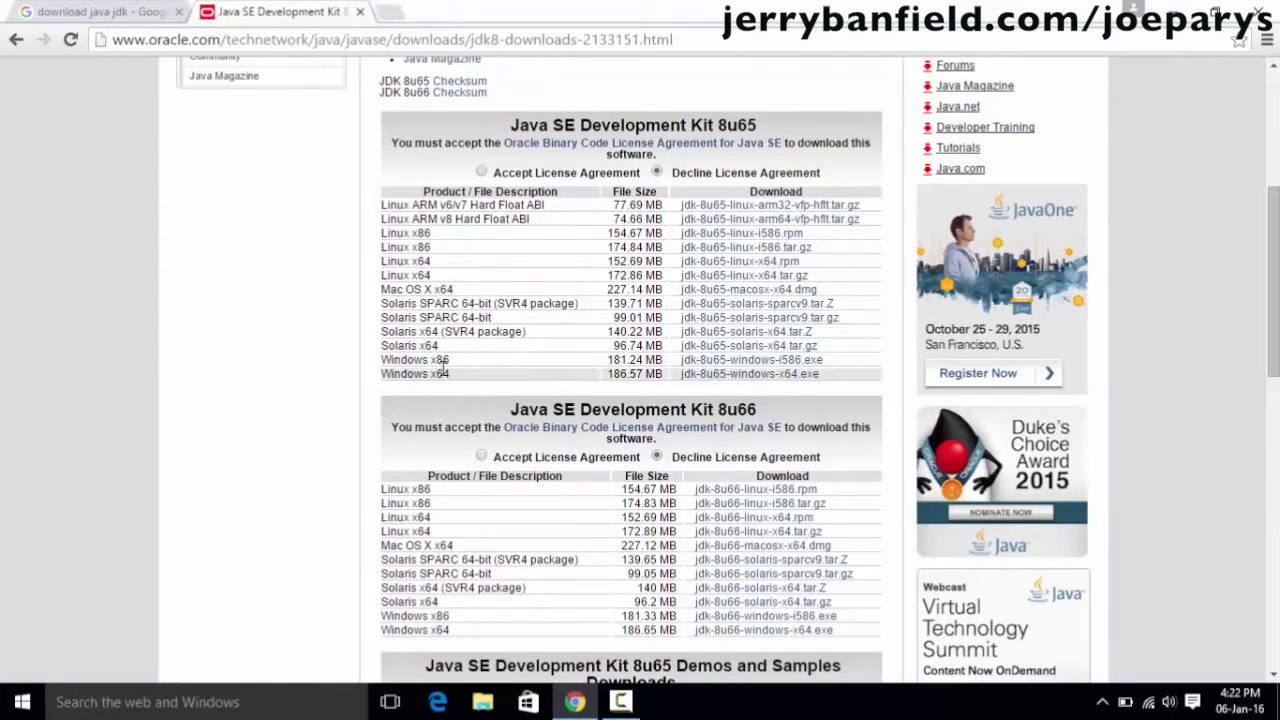
- Minimize Chrome and open This PC's system properties from File Explorer
left_click(1173, 12)
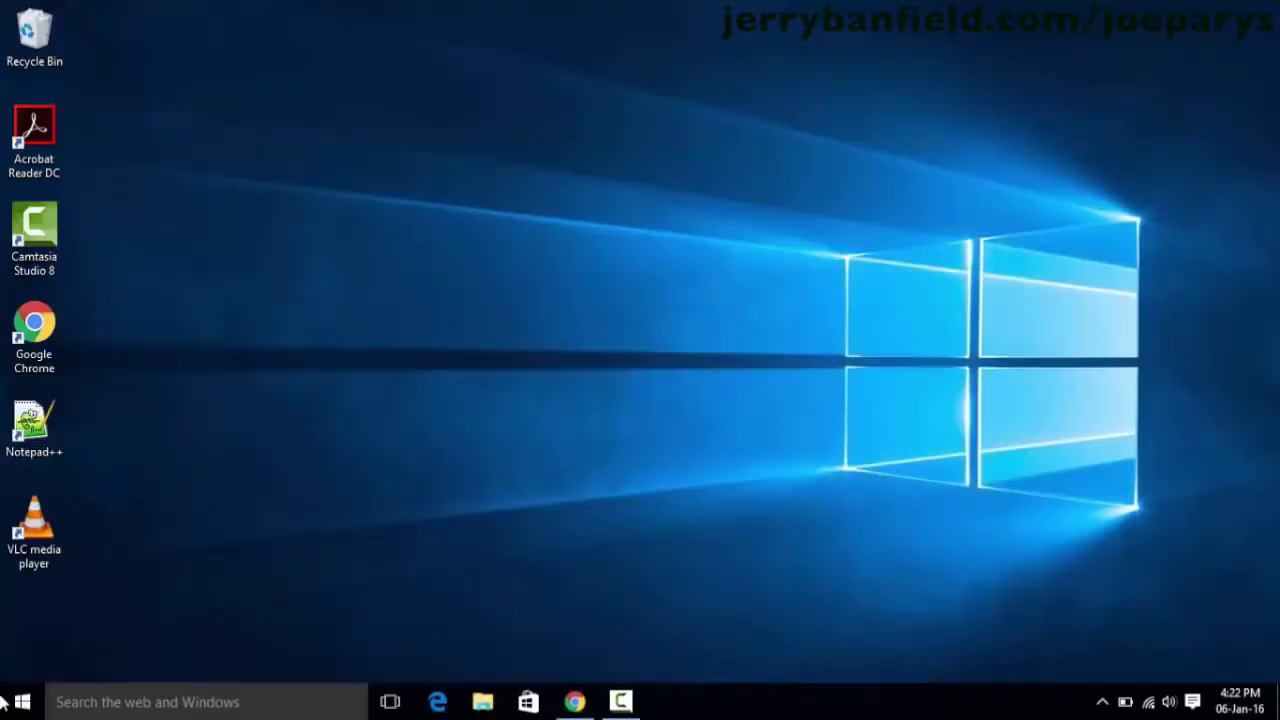
left_click(22, 702)
left_click(38, 562)
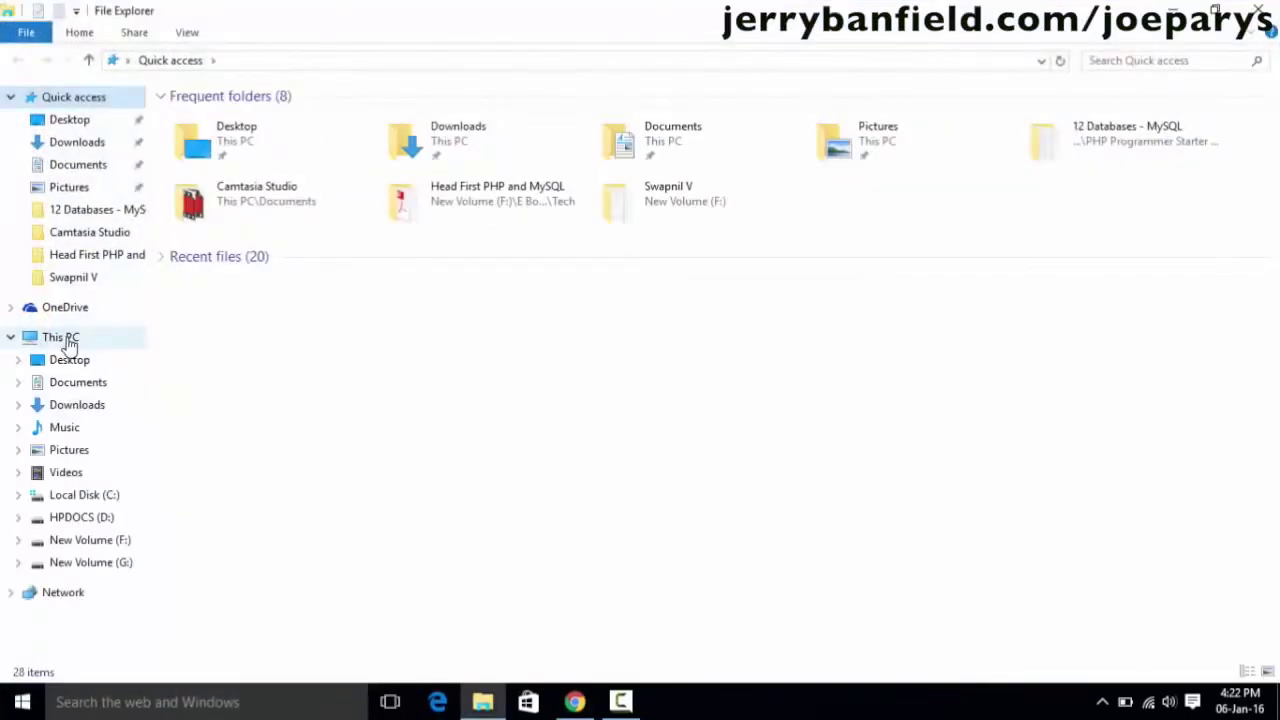
right_click(101, 337)
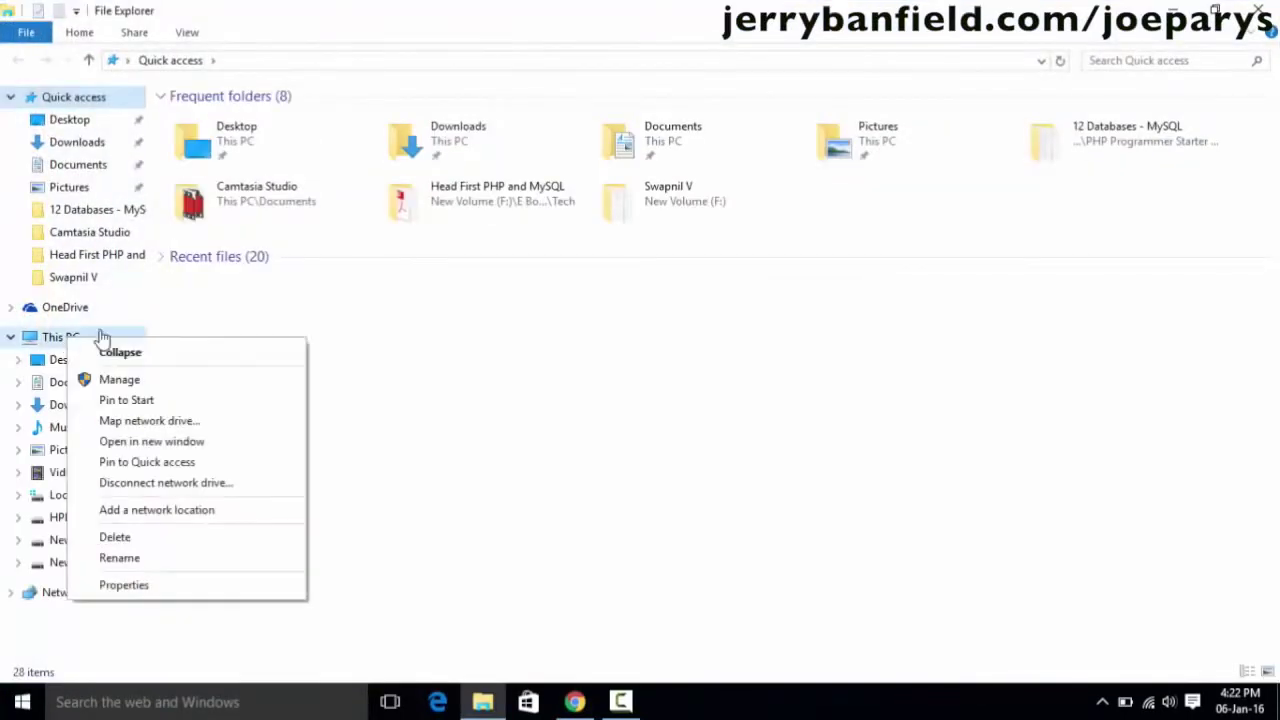
left_click(124, 586)
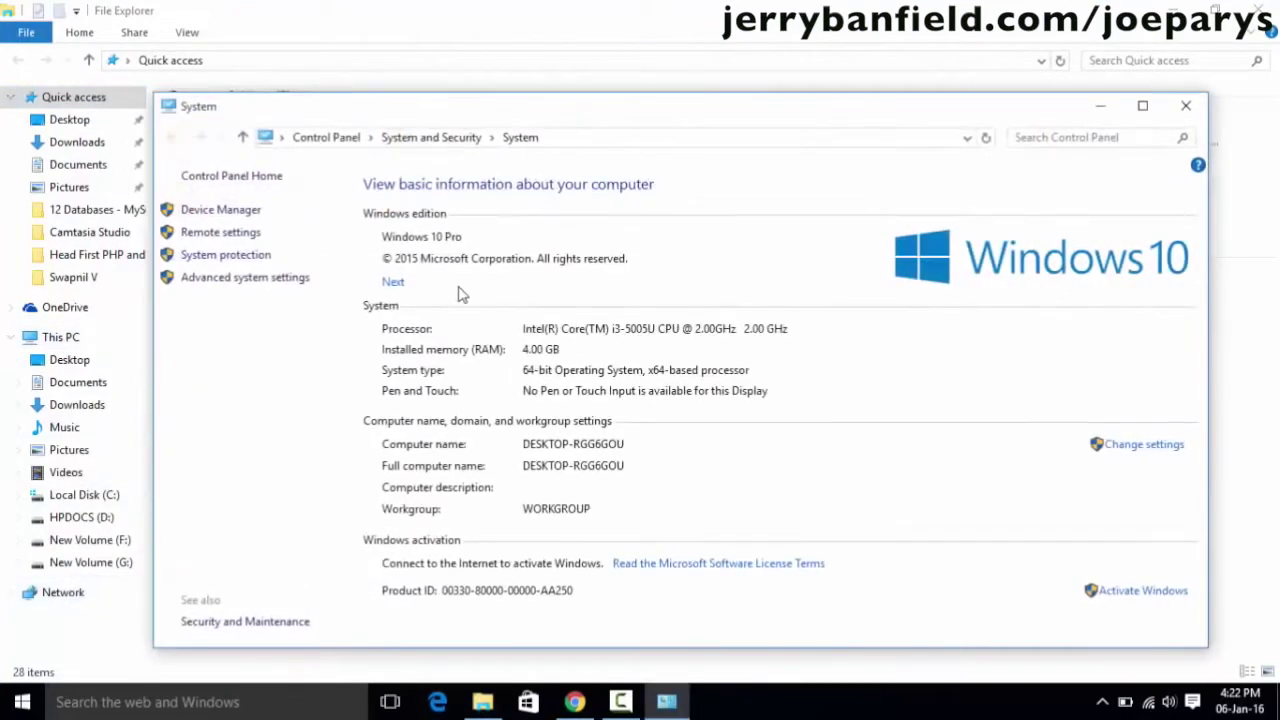
- Check the 64-bit Windows 10 Pro, 4 GB RAM details, then close both windows
left_click_drag(438, 107, 433, 62)
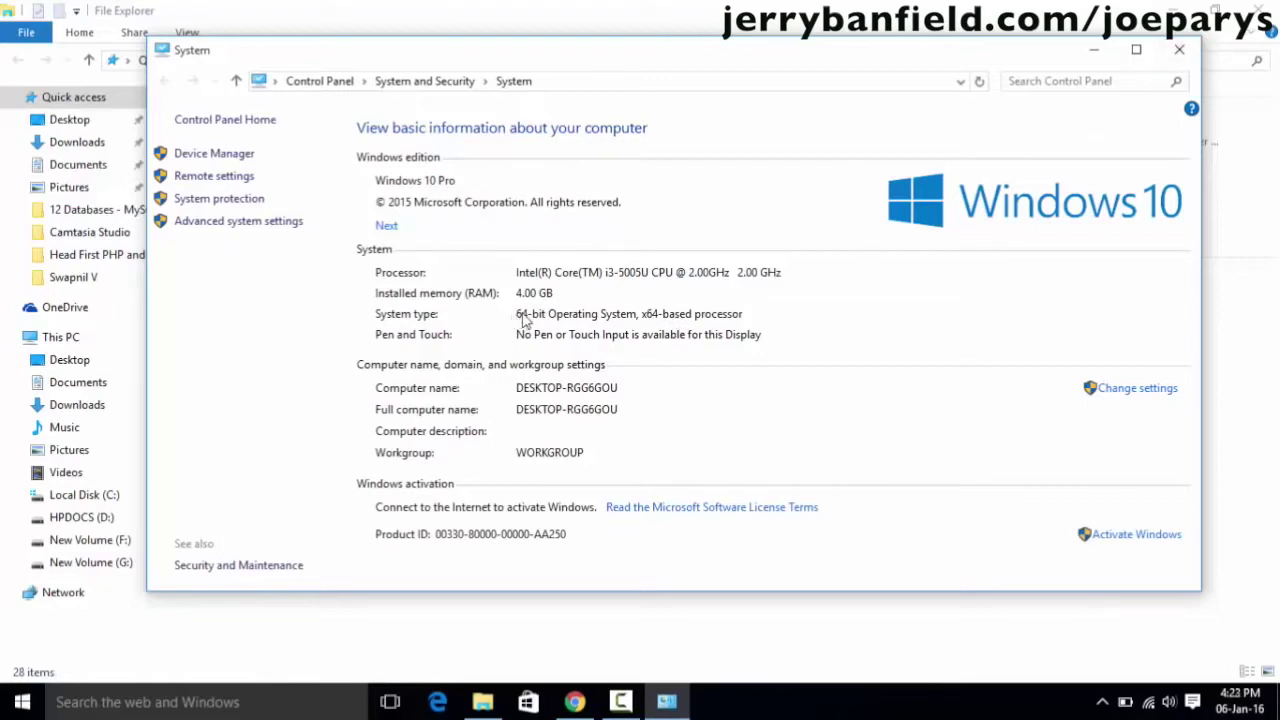
left_click(1168, 58)
left_click(1262, 12)
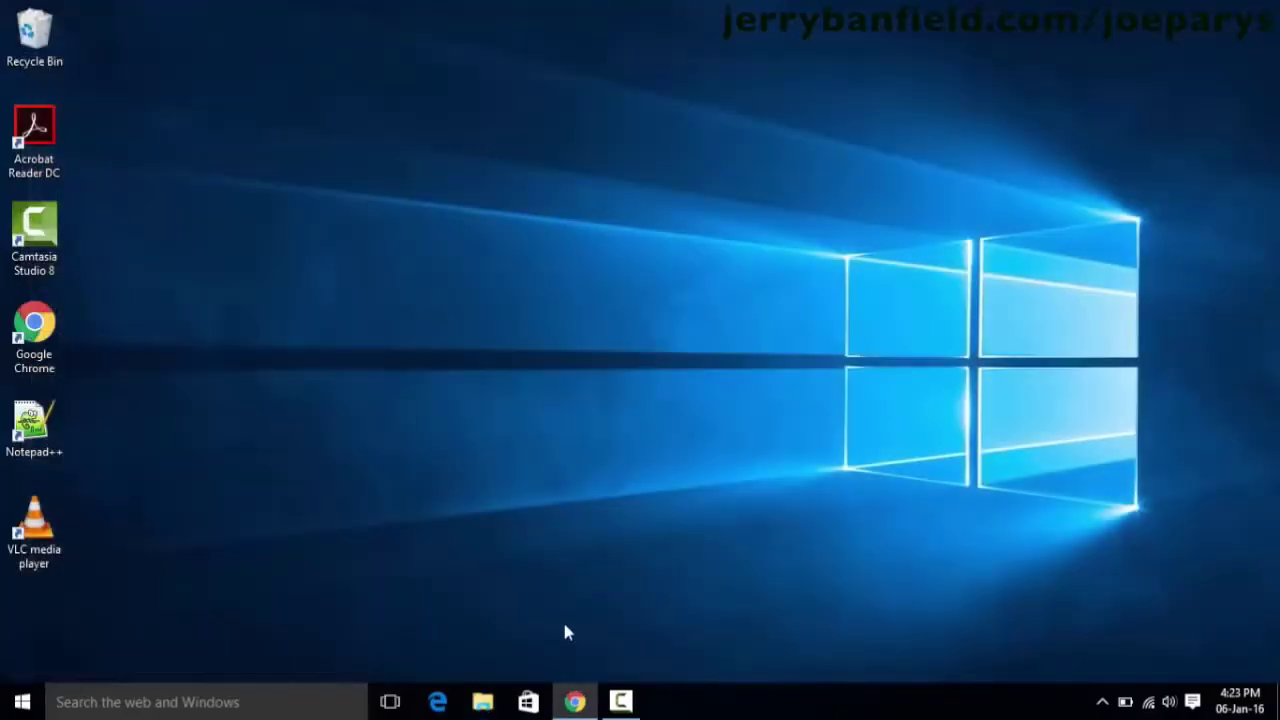
- Restore Chrome, accept the JDK 8u65 license agreement, and close the browser
left_click(574, 701)
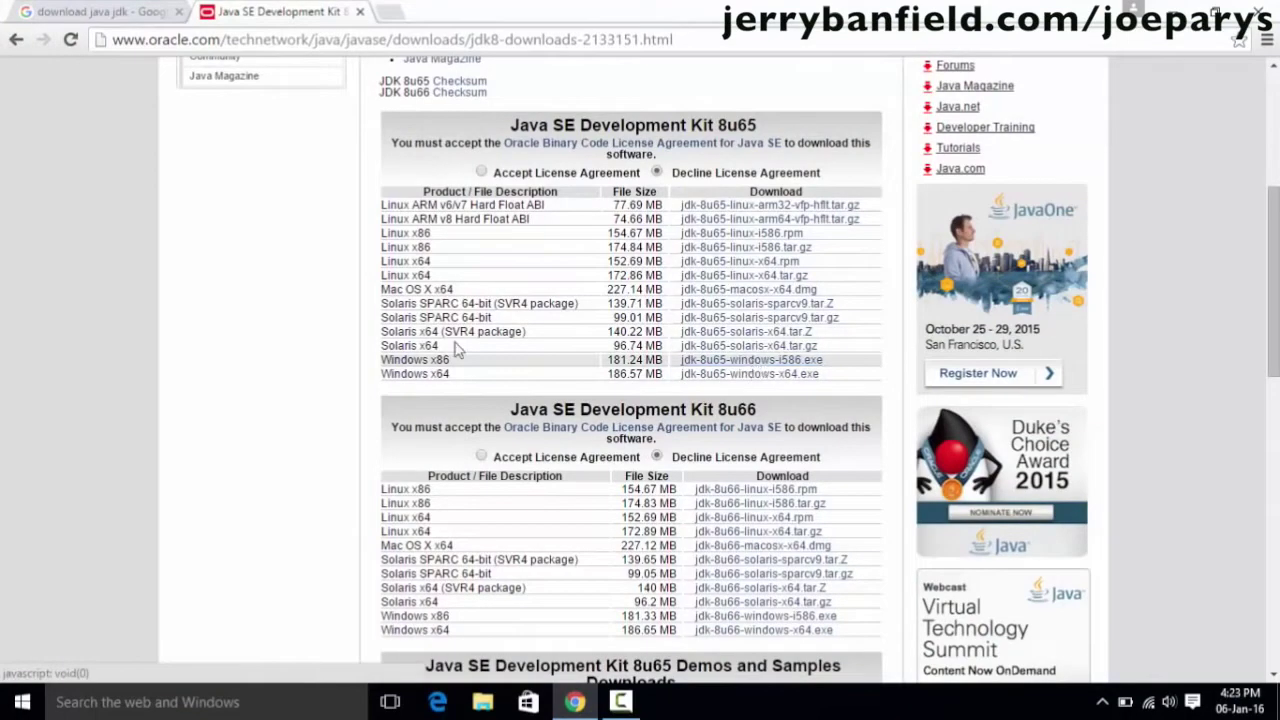
left_click(482, 173)
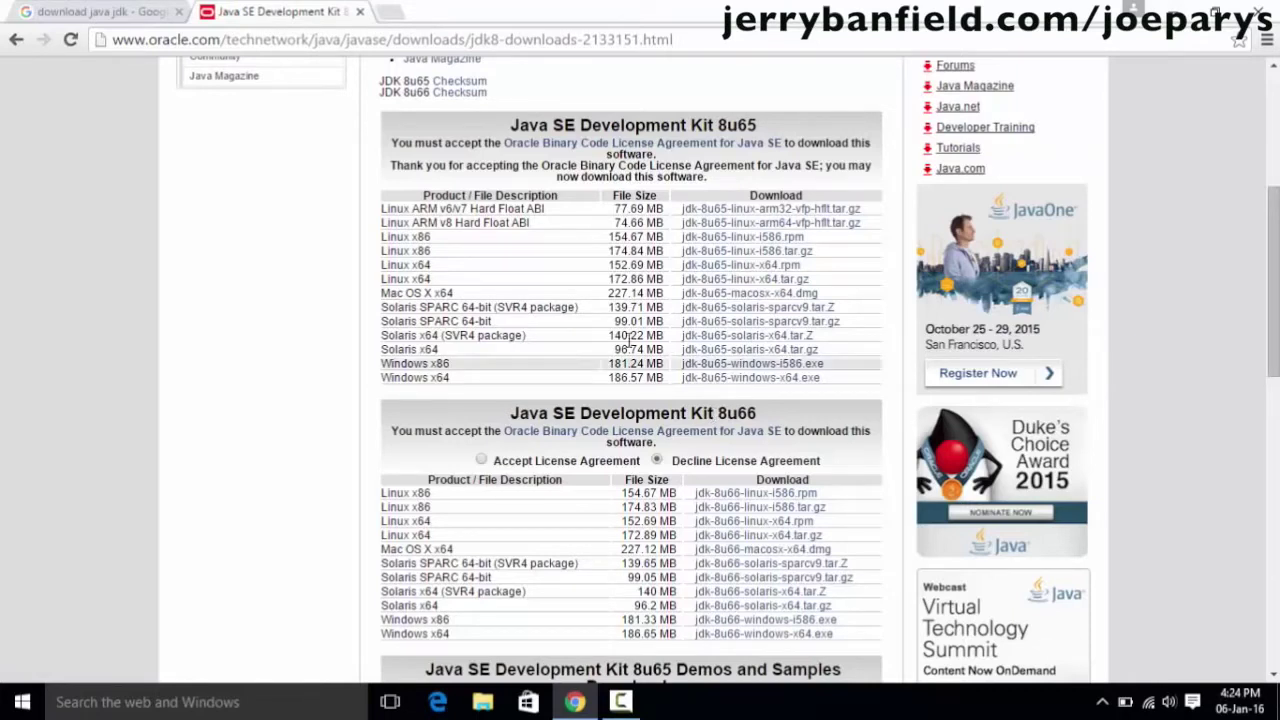
left_click(1256, 10)
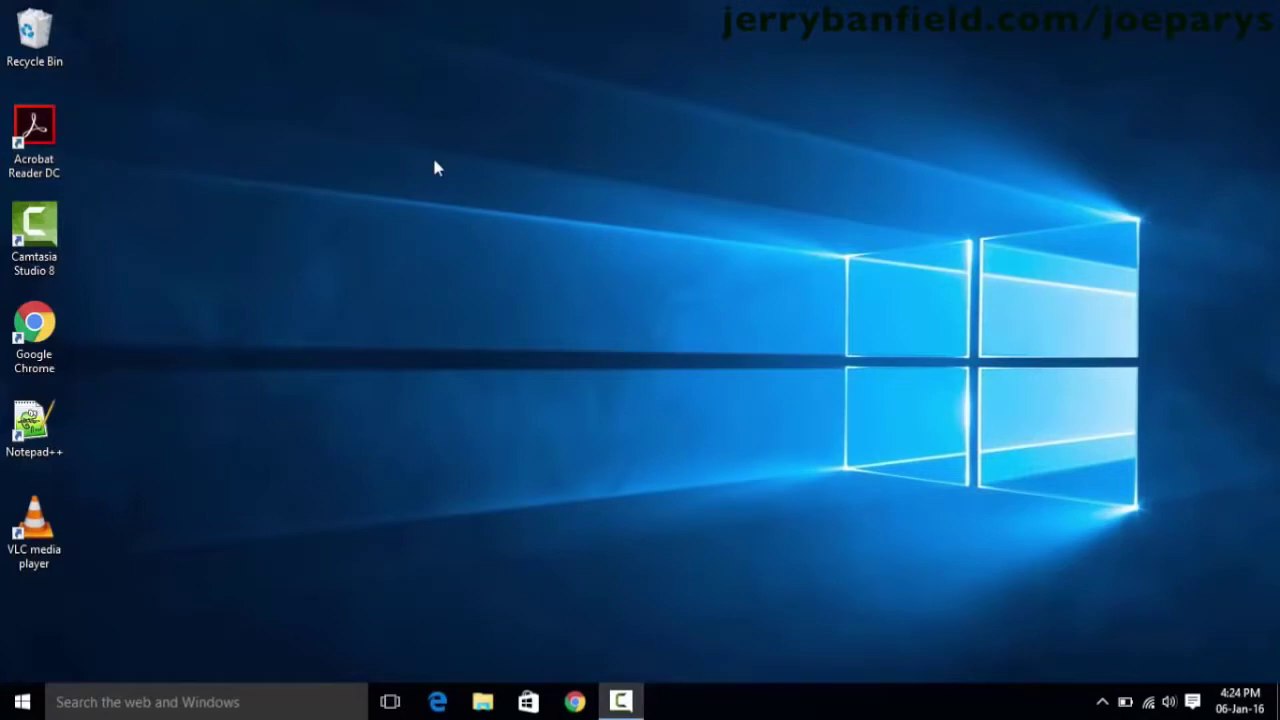
- Open This PC's properties in File Explorer and go to Advanced system settings
left_click(22, 702)
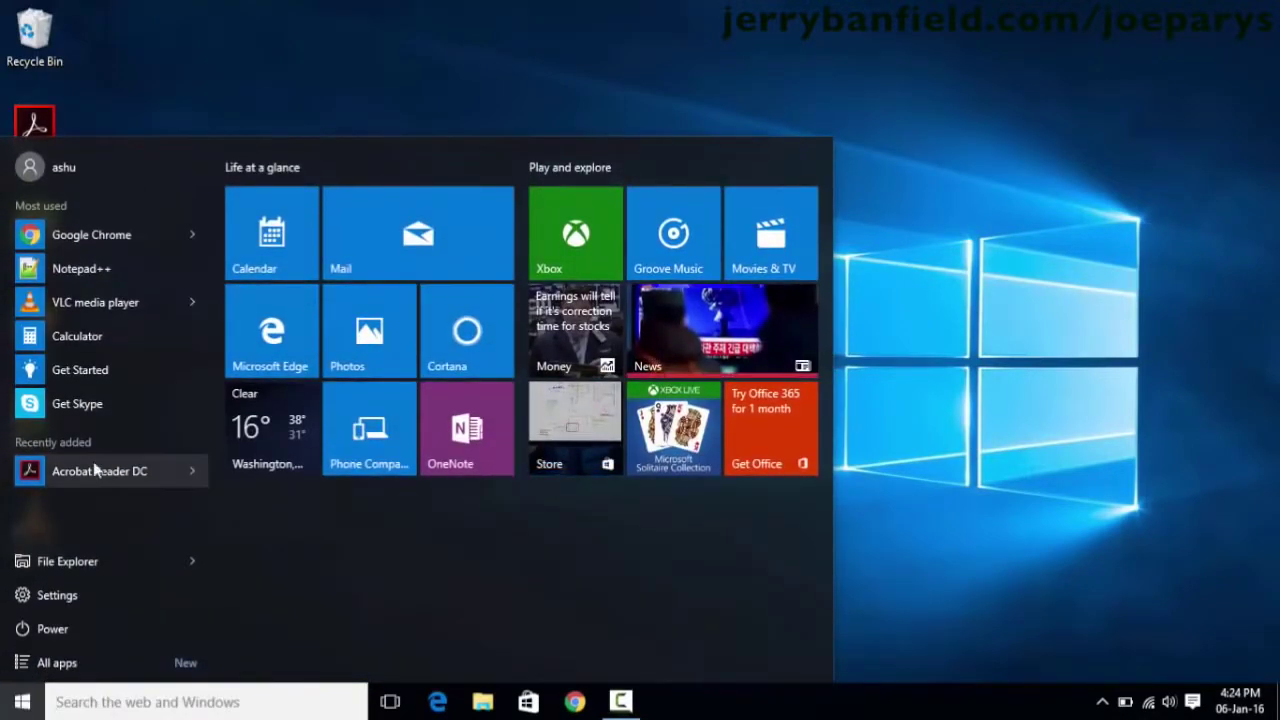
left_click(55, 568)
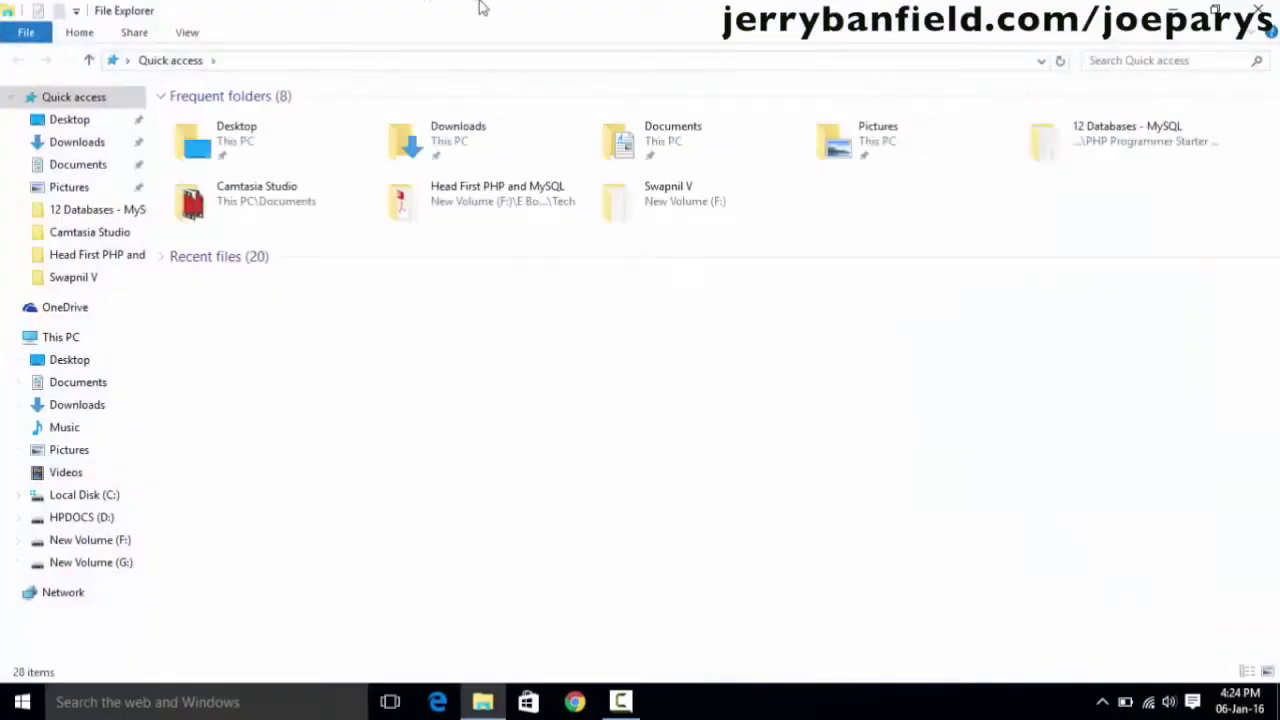
left_click_drag(480, 6, 630, 52)
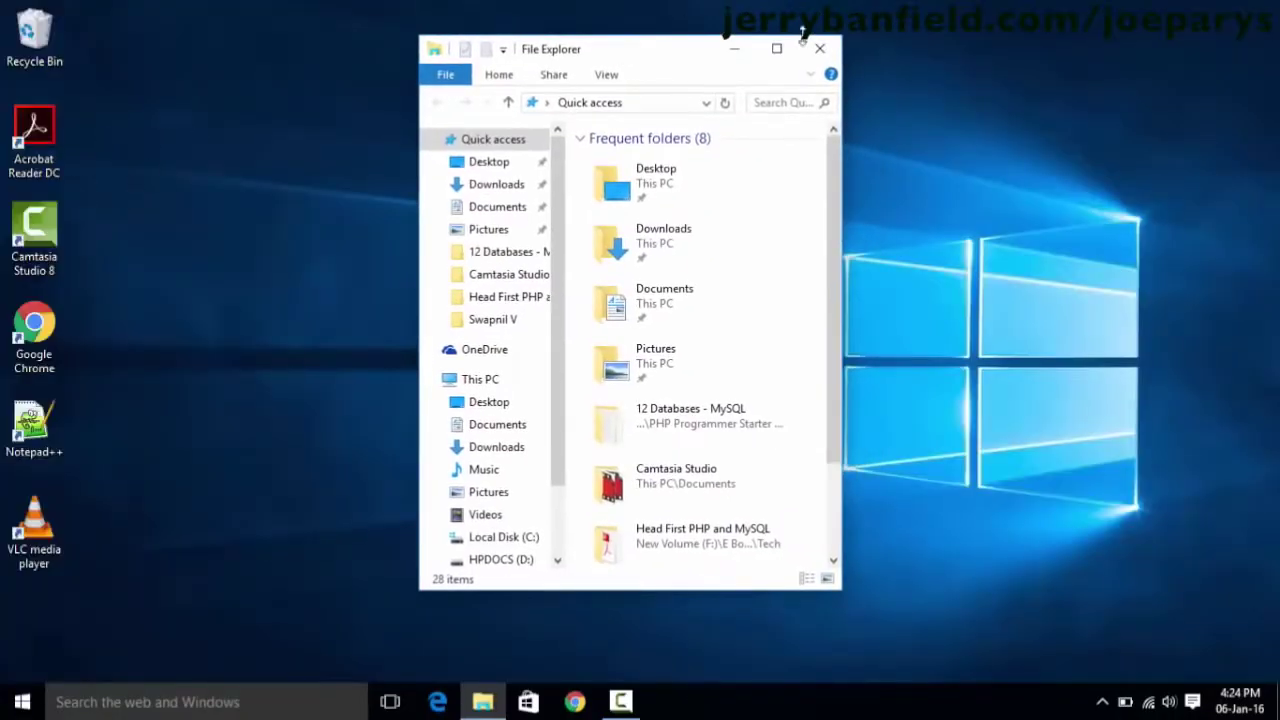
left_click(776, 48)
right_click(55, 340)
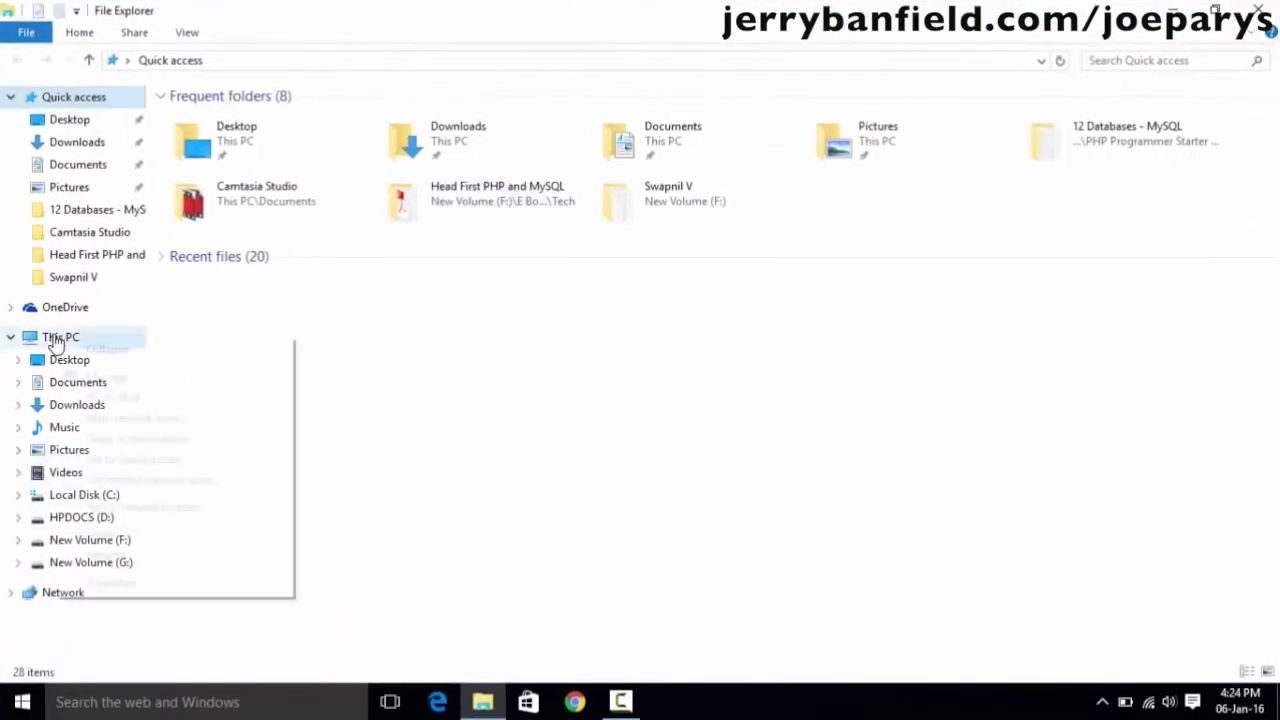
left_click(166, 588)
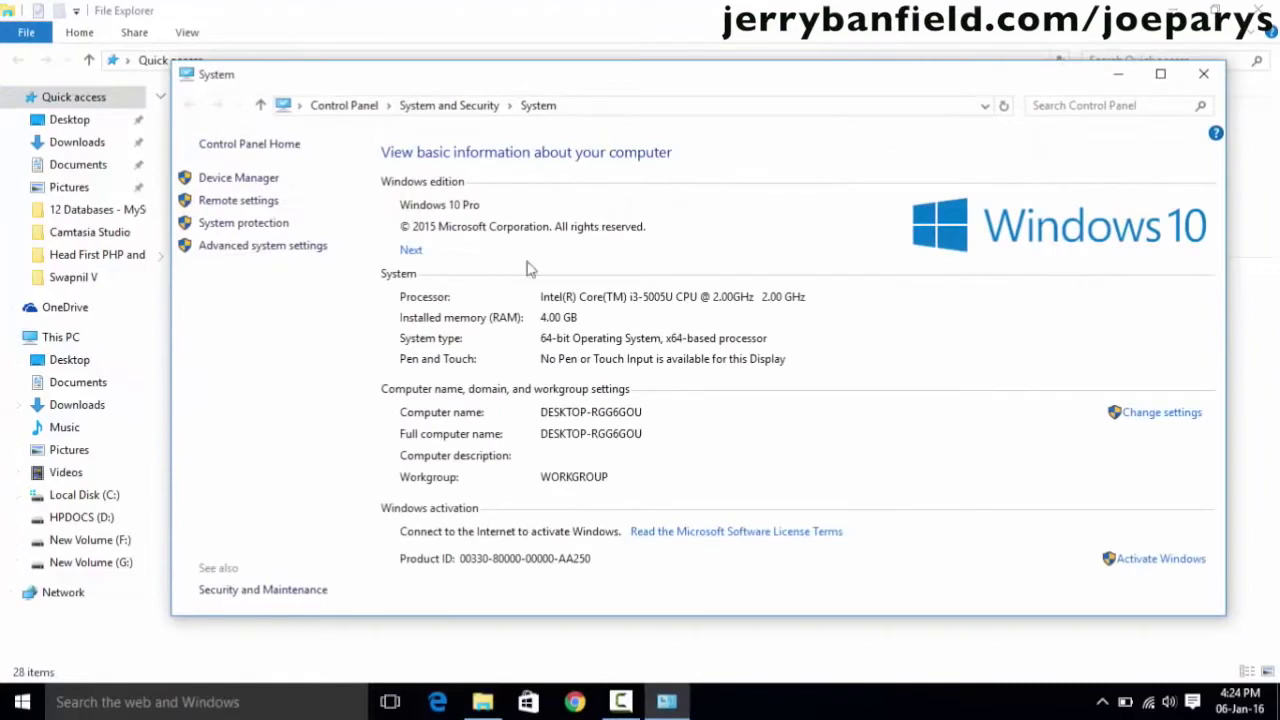
left_click(258, 257)
left_click_drag(348, 167, 728, 104)
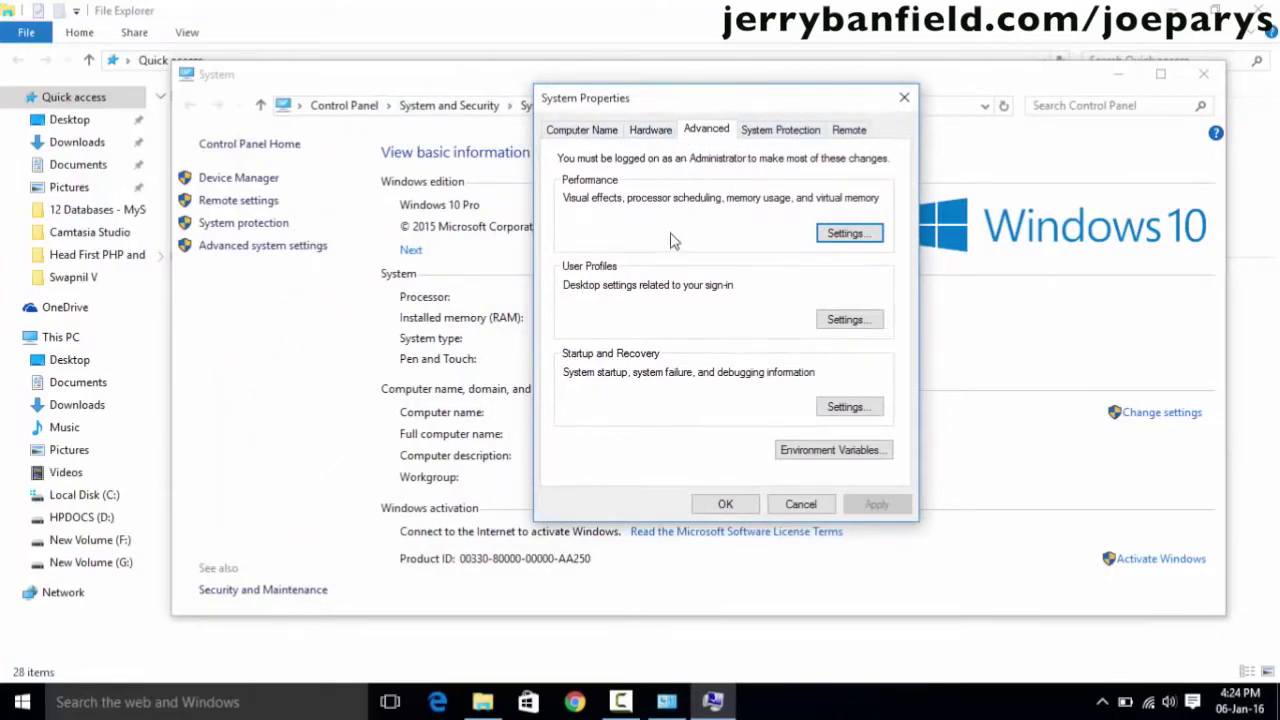
- Open the Environment Variables dialog from the Advanced tab
left_click(655, 131)
left_click(706, 133)
left_click(810, 450)
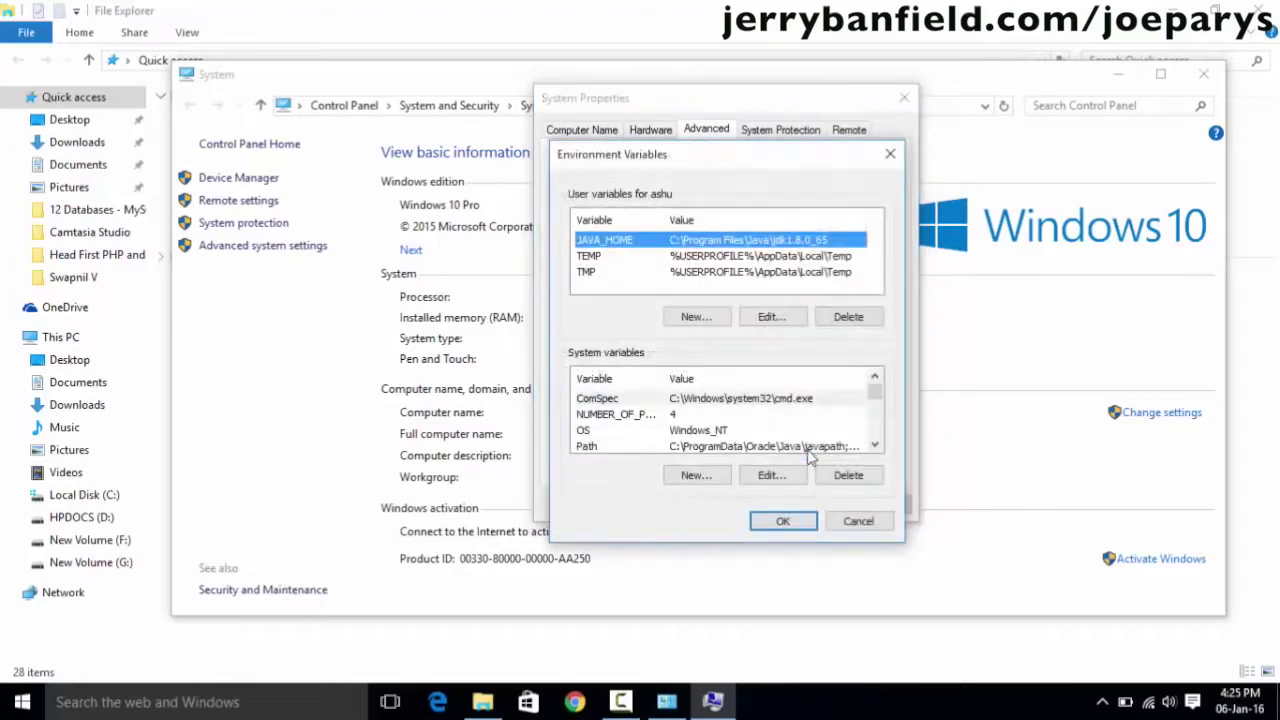
left_click_drag(701, 156, 762, 133)
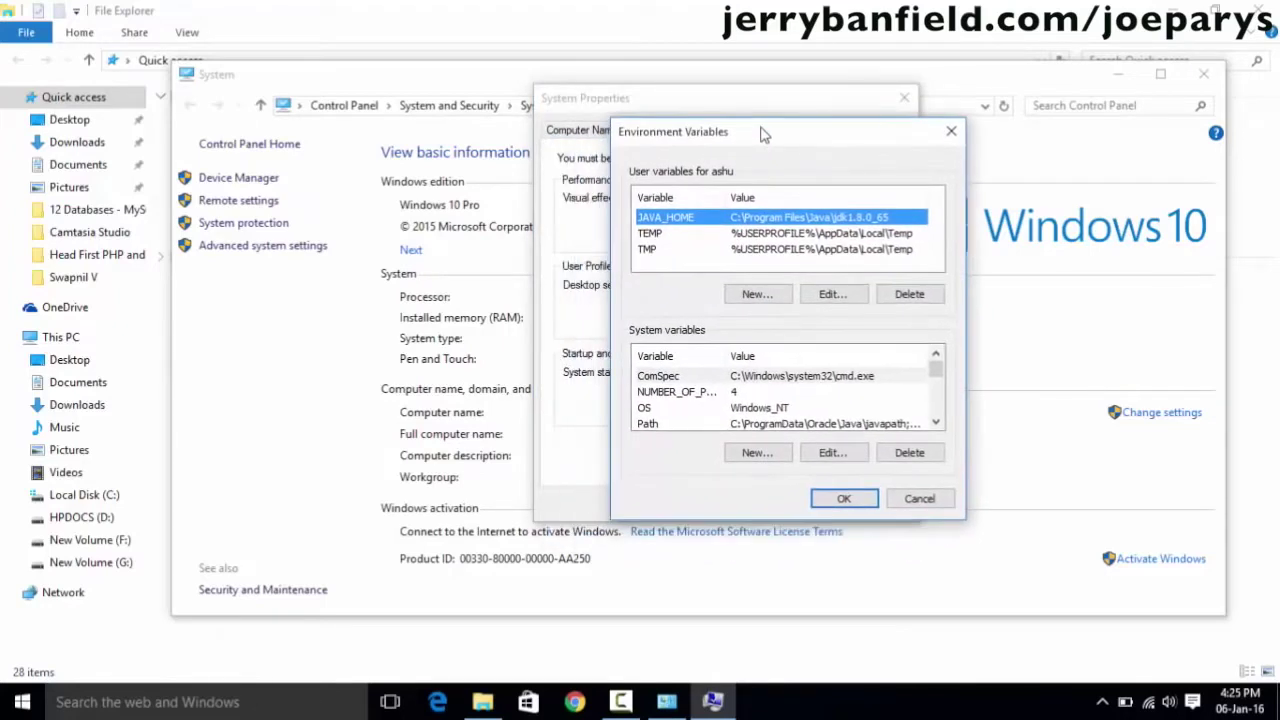
- Inspect JAVA_HOME (C:\Program Files\Java\jdk1.8.0_65), TEMP and TMP, then close and hide the System window
left_click(750, 236)
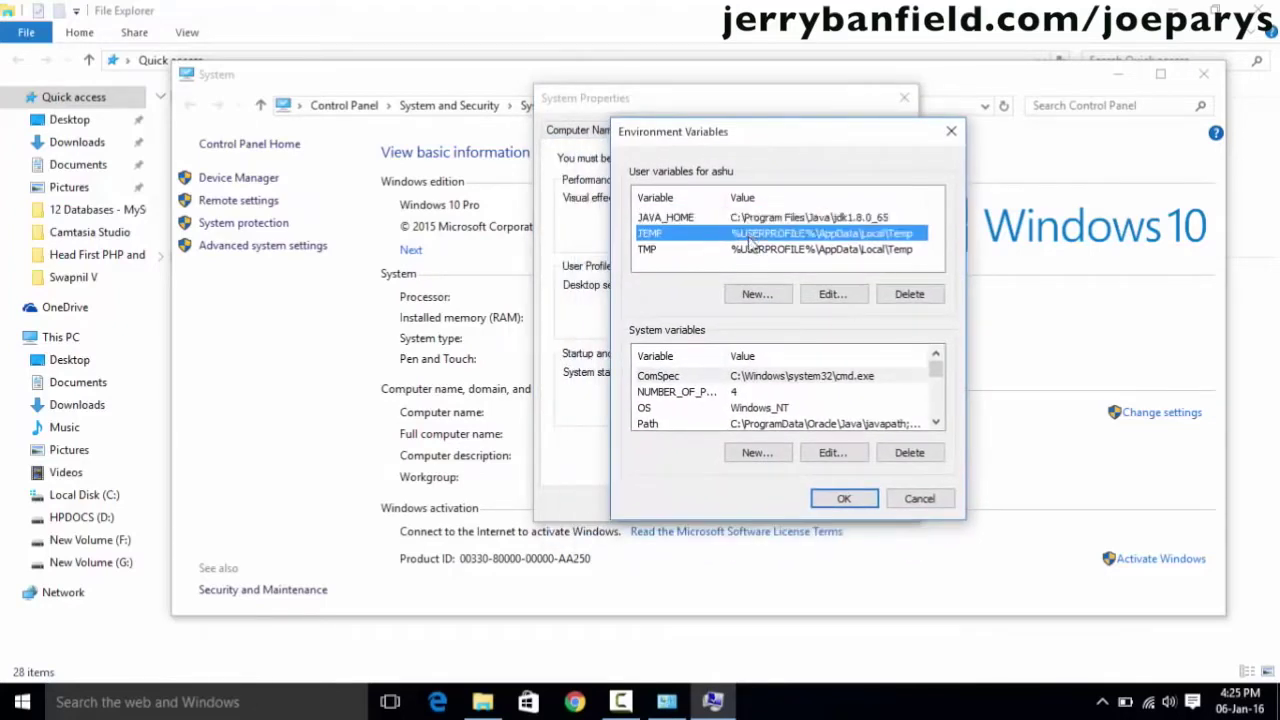
left_click(749, 252)
left_click(651, 236)
left_click(658, 251)
left_click(668, 219)
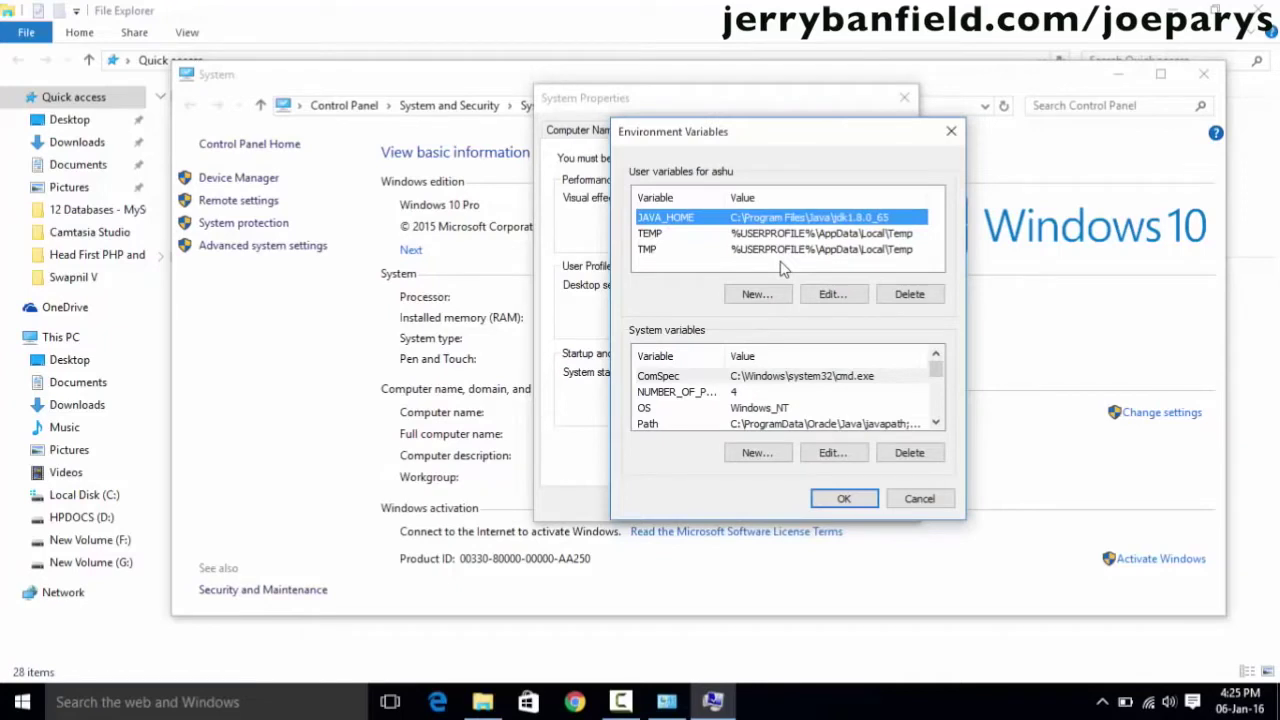
left_click(686, 236)
left_click(696, 219)
left_click(951, 133)
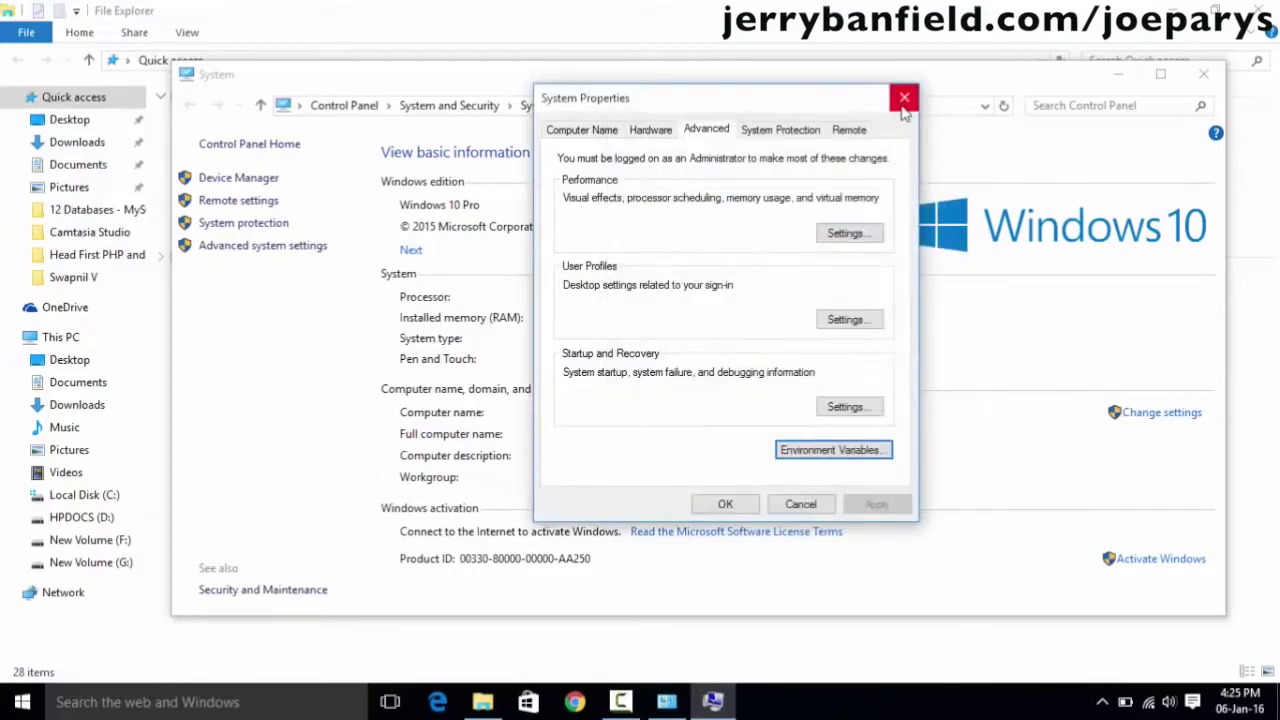
left_click(1118, 76)
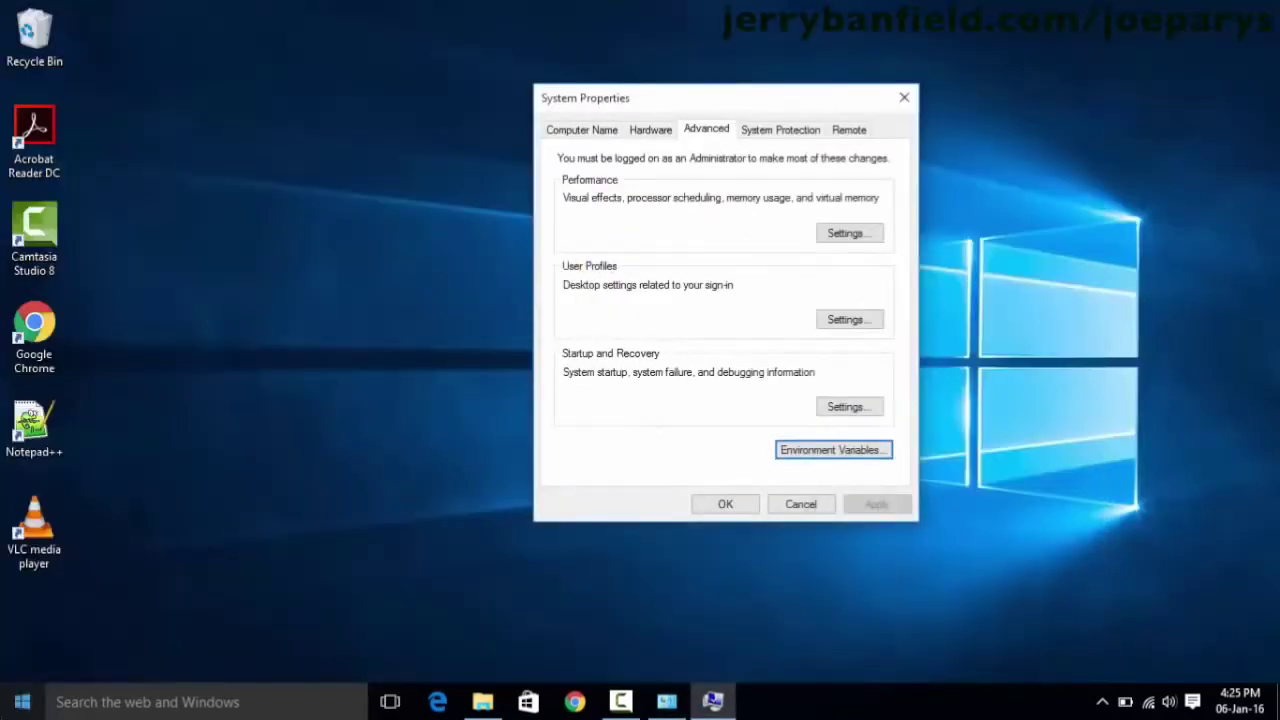
- Browse in File Explorer to C:\Program Files\Java\jdk1.8.0_65
left_click(22, 702)
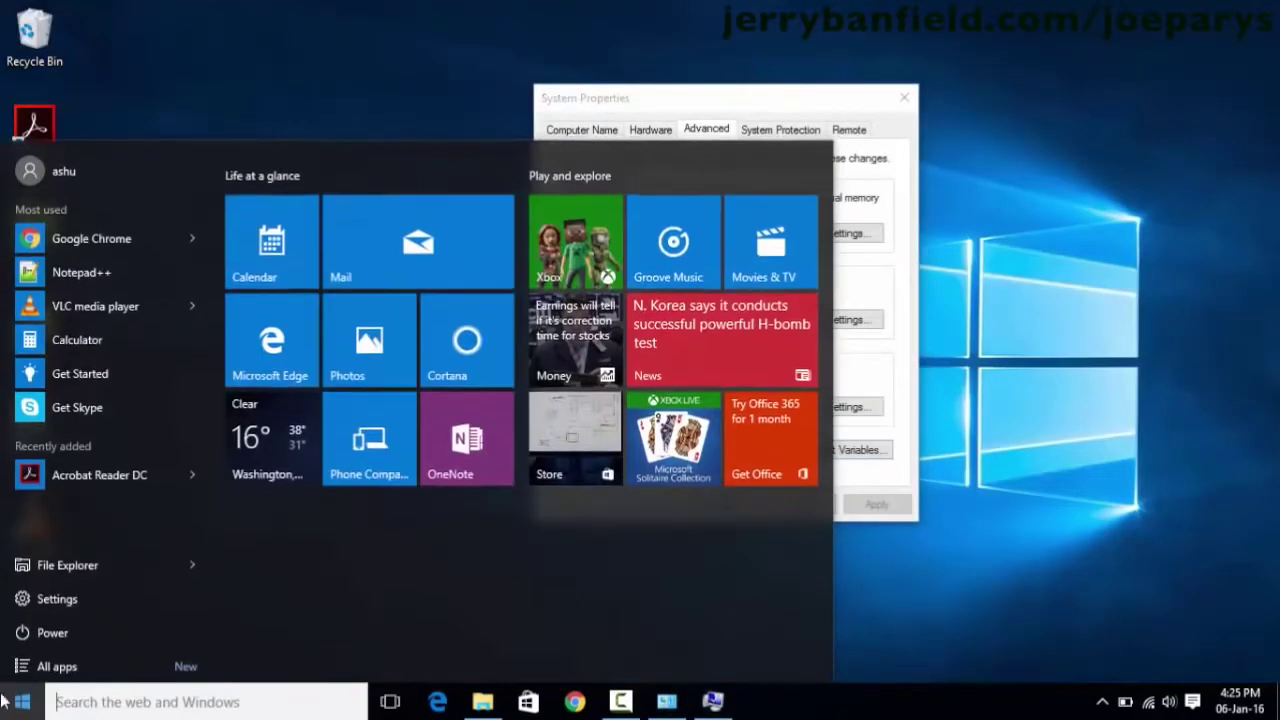
left_click(72, 568)
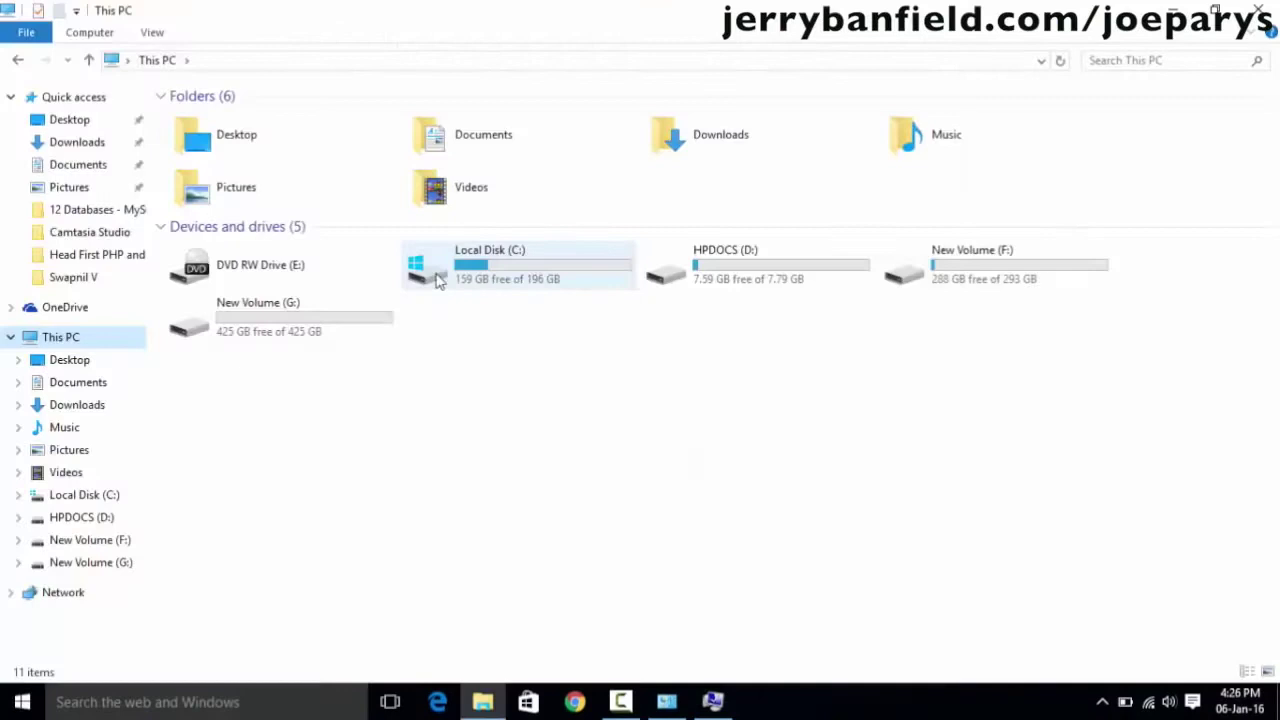
double_click(489, 283)
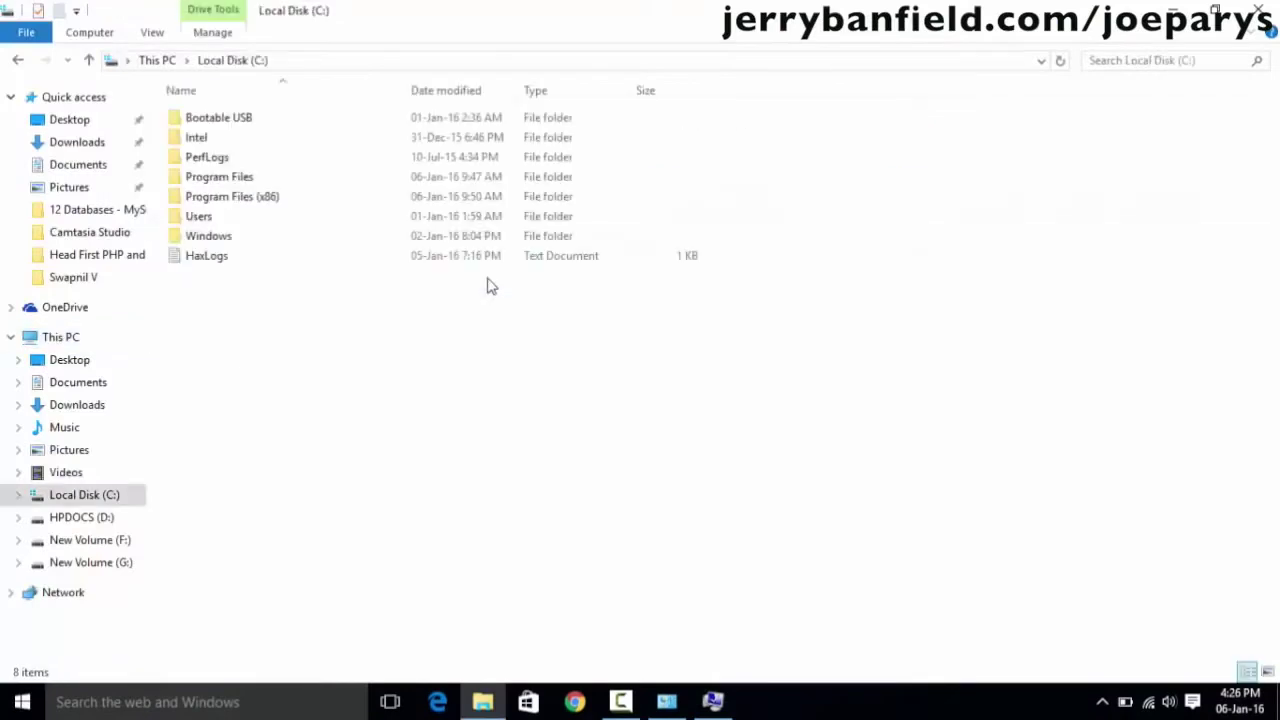
left_click(232, 184)
double_click(232, 184)
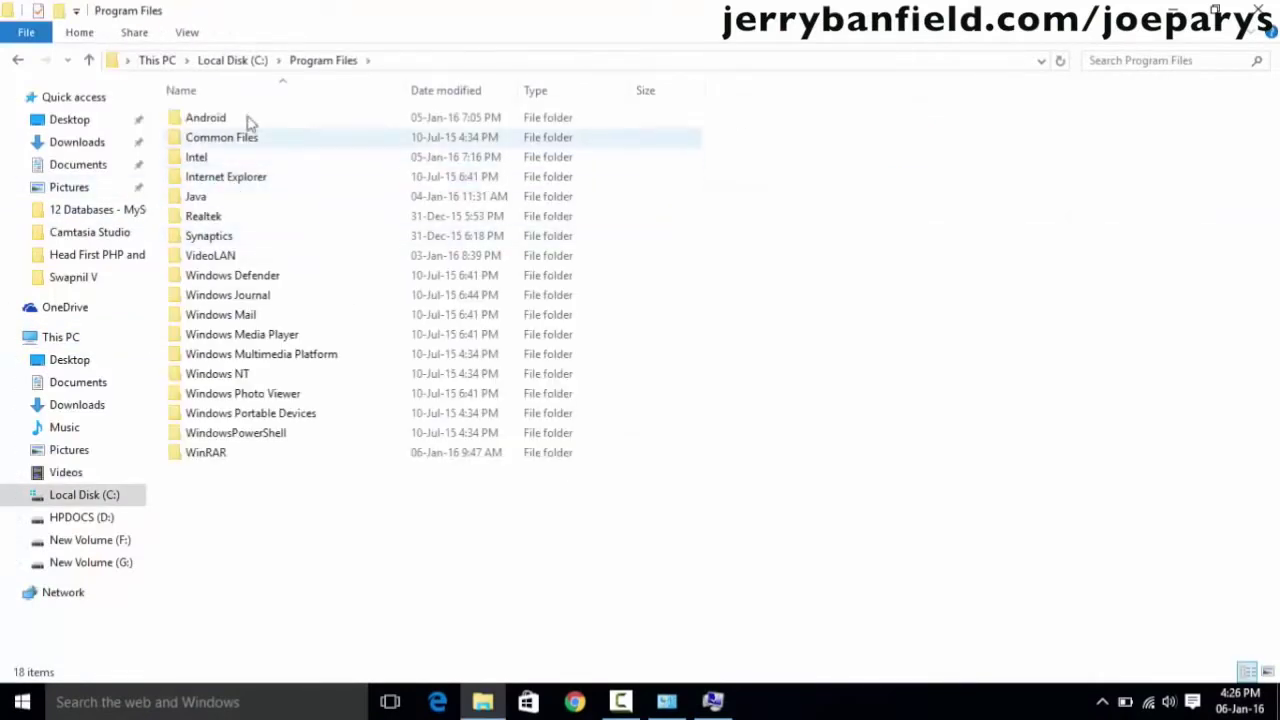
double_click(199, 199)
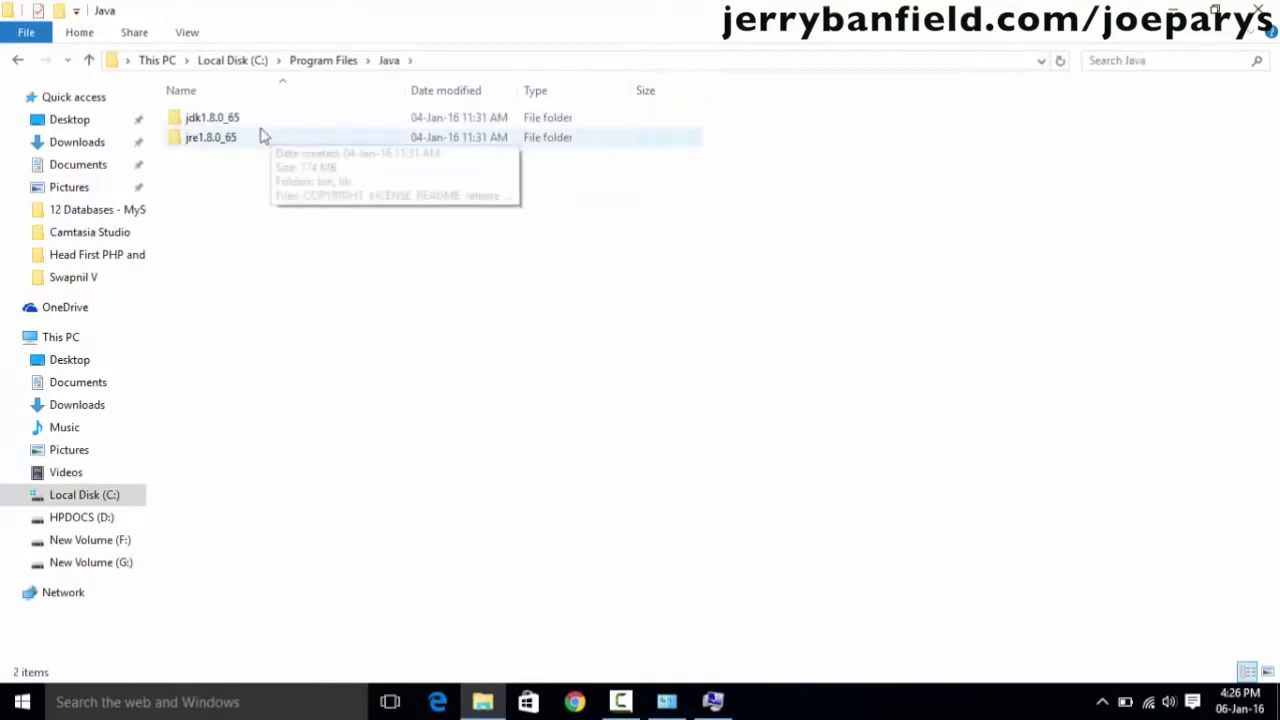
double_click(208, 125)
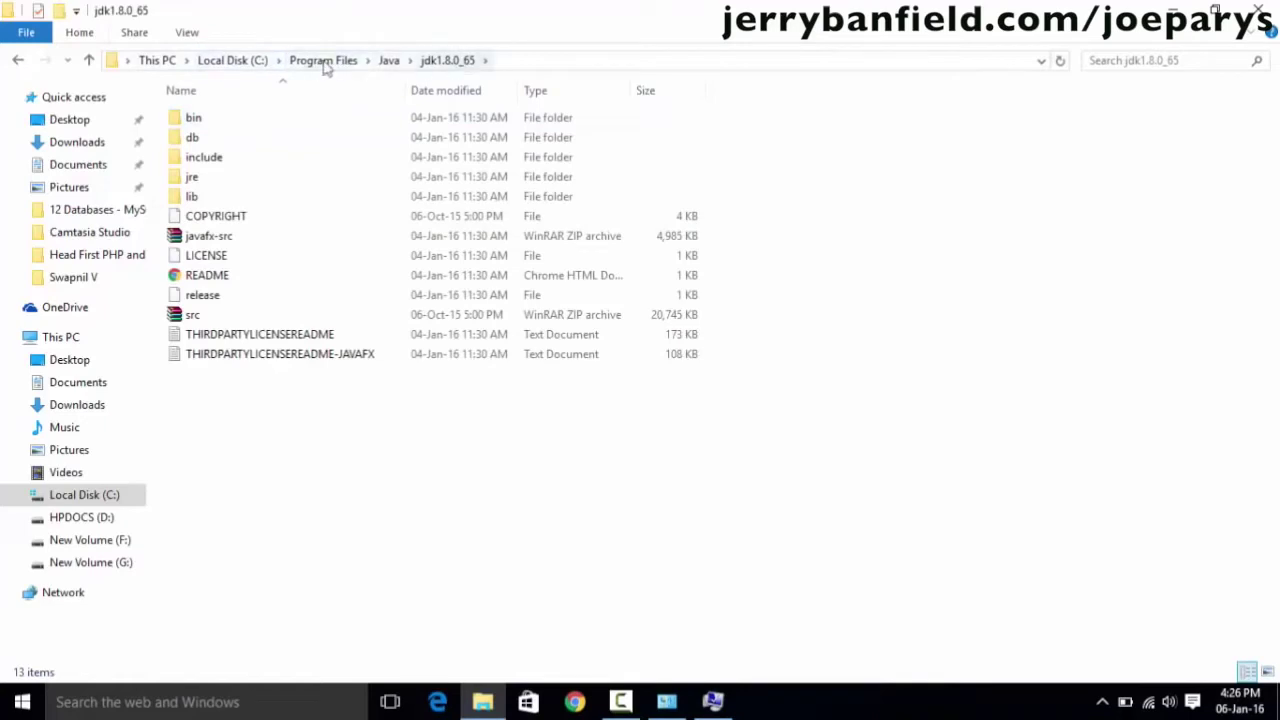
- Copy the jdk1.8.0_65 folder path from the address bar and restore the System windows
left_click(500, 64)
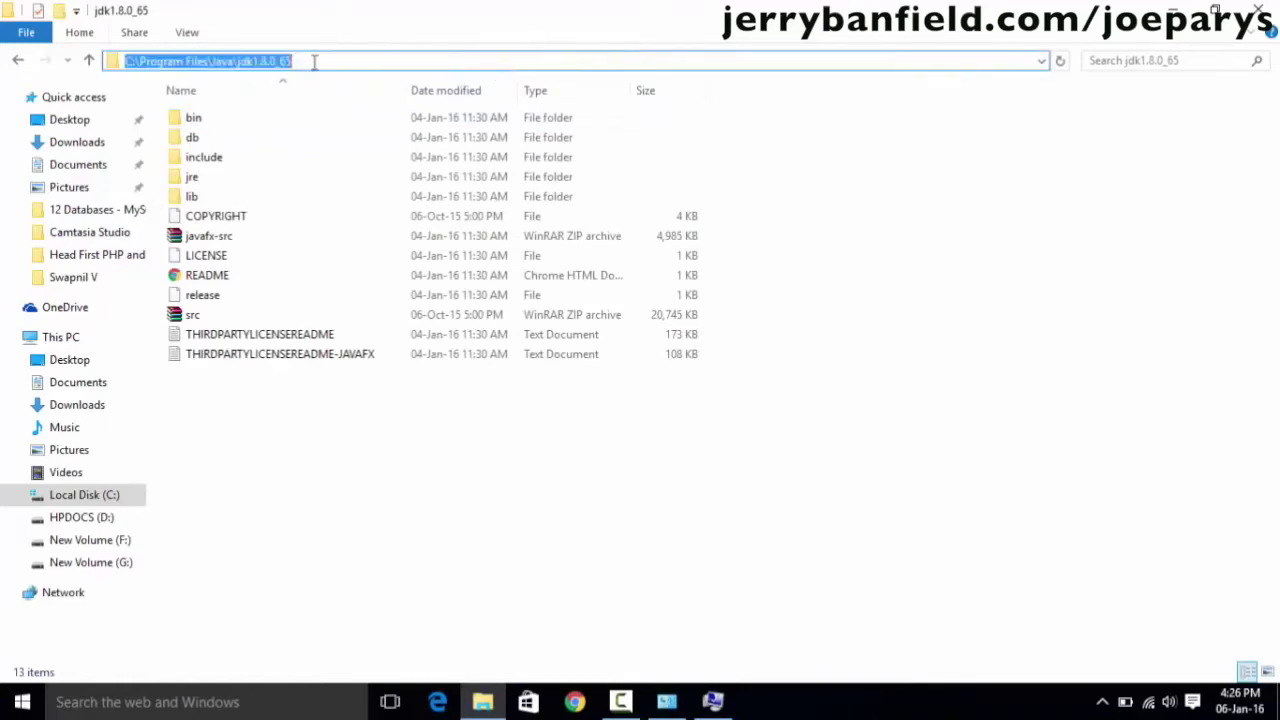
right_click(281, 61)
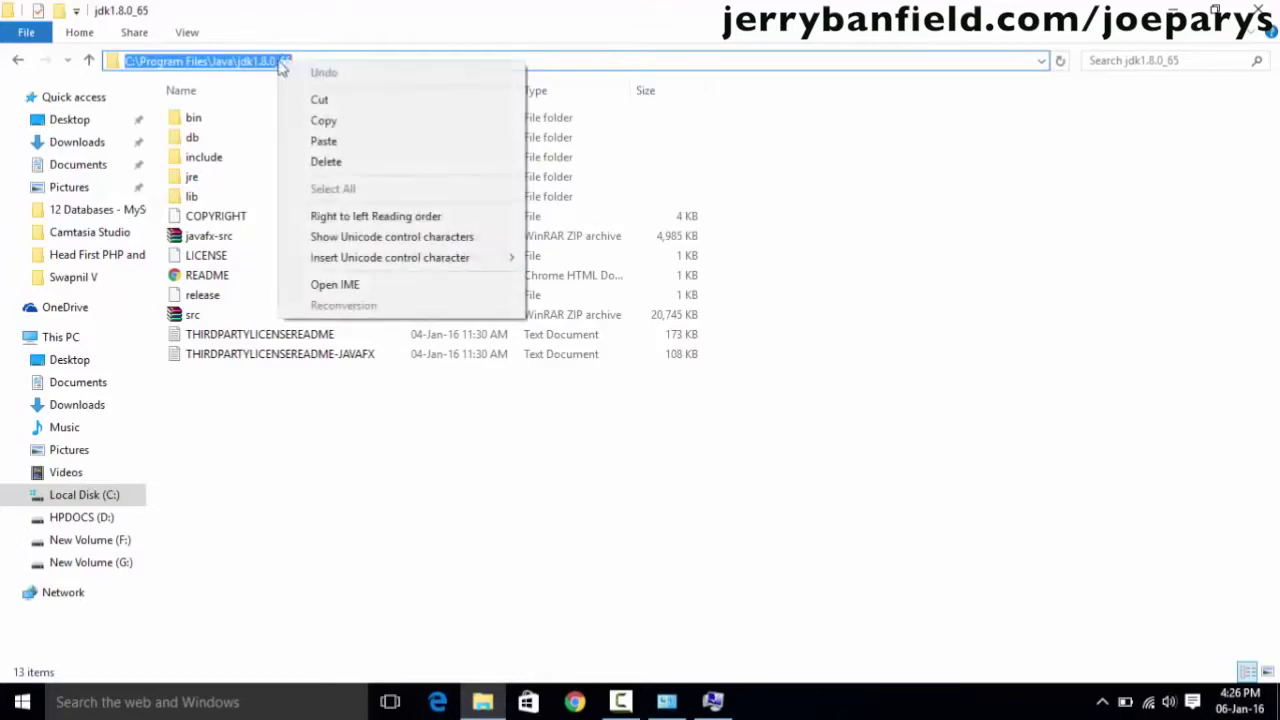
left_click(317, 124)
key("Escape")
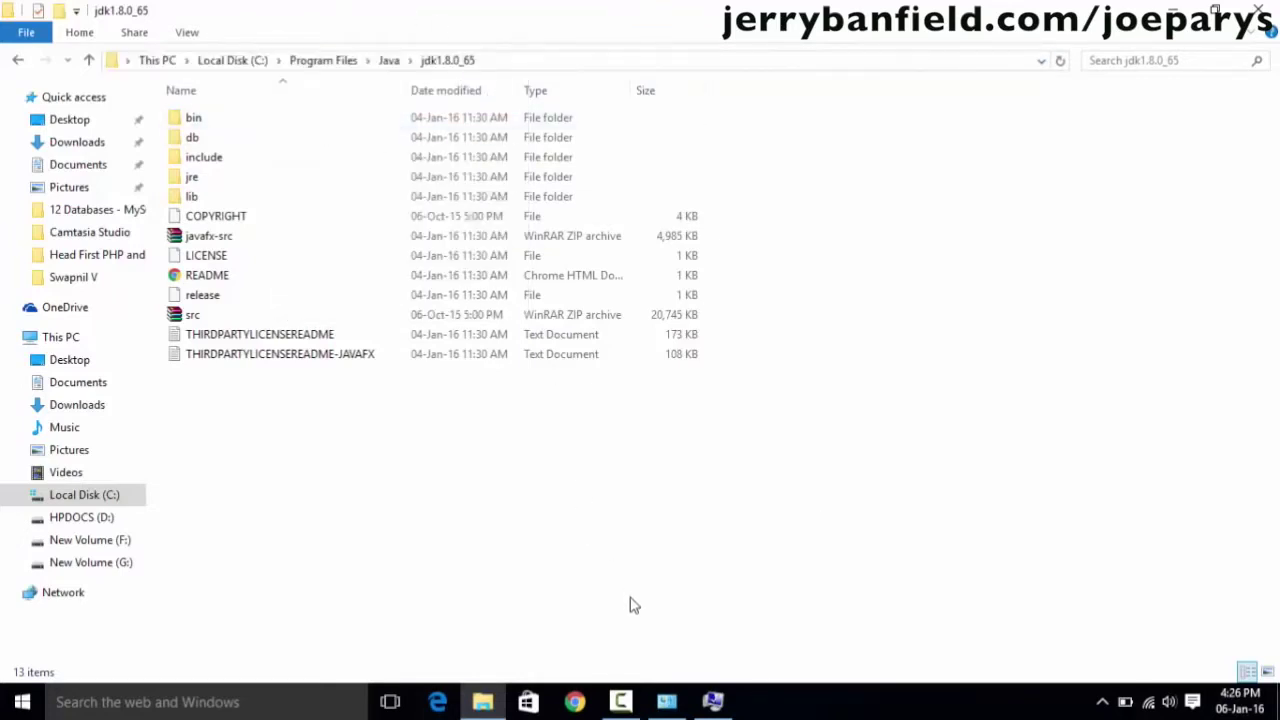
left_click(710, 702)
- Start a new user environment variable with the copied JDK path pasted as its value
left_click(666, 702)
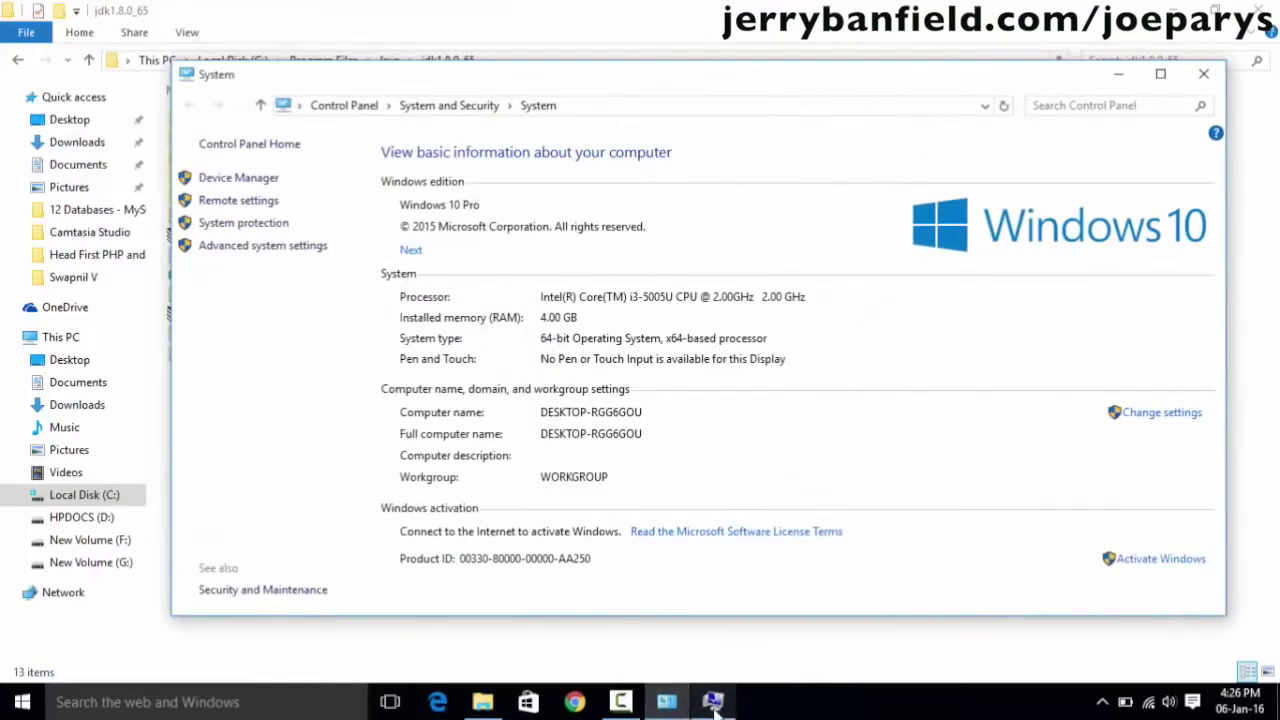
left_click(712, 702)
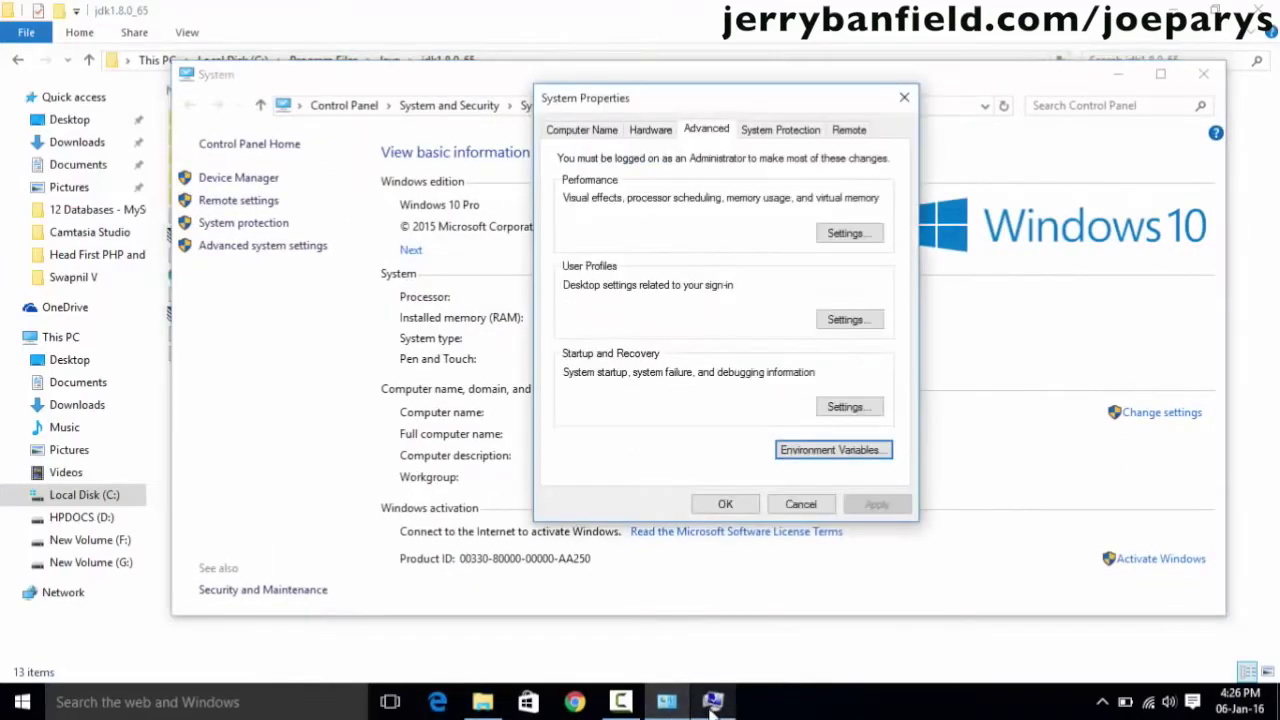
left_click(814, 450)
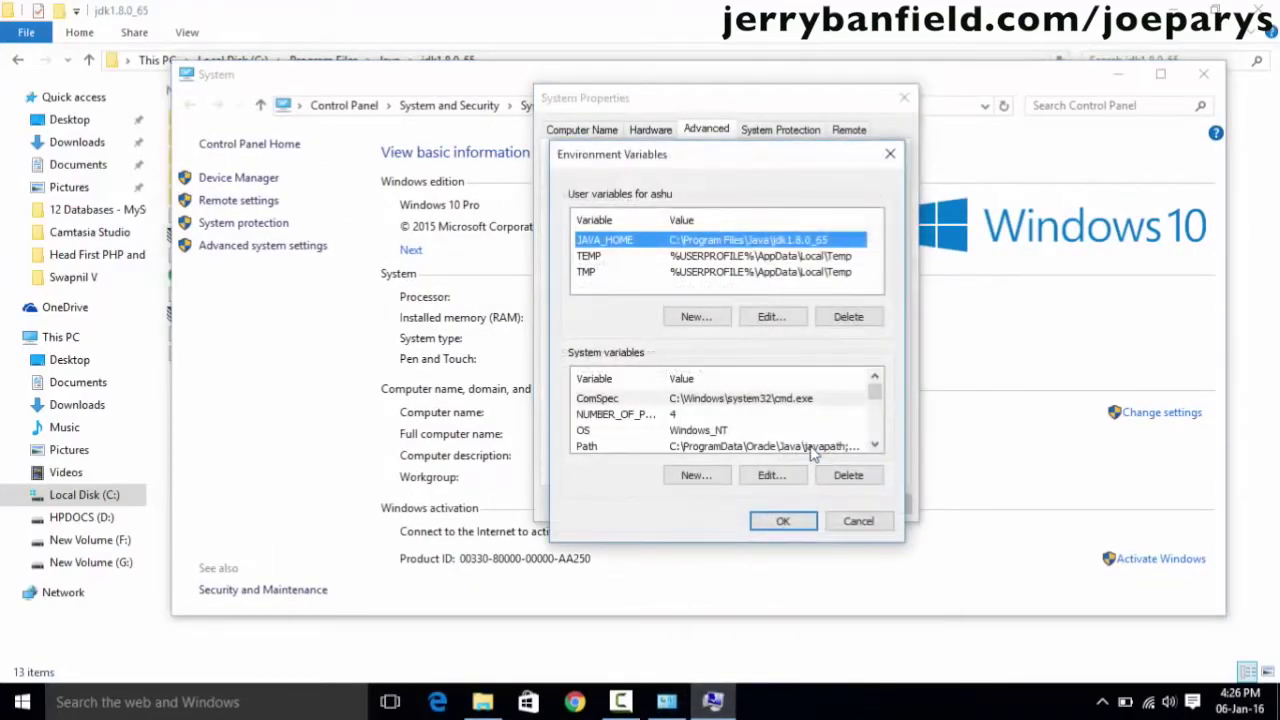
left_click(694, 322)
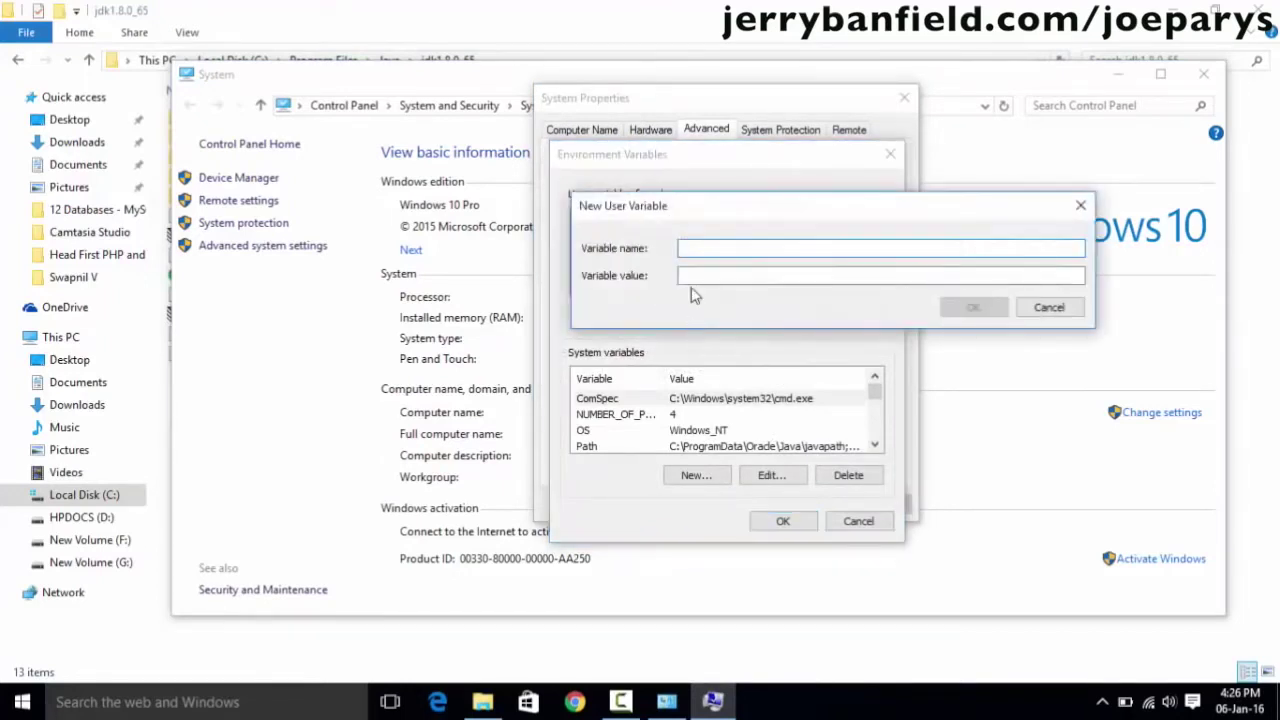
left_click_drag(737, 209, 686, 367)
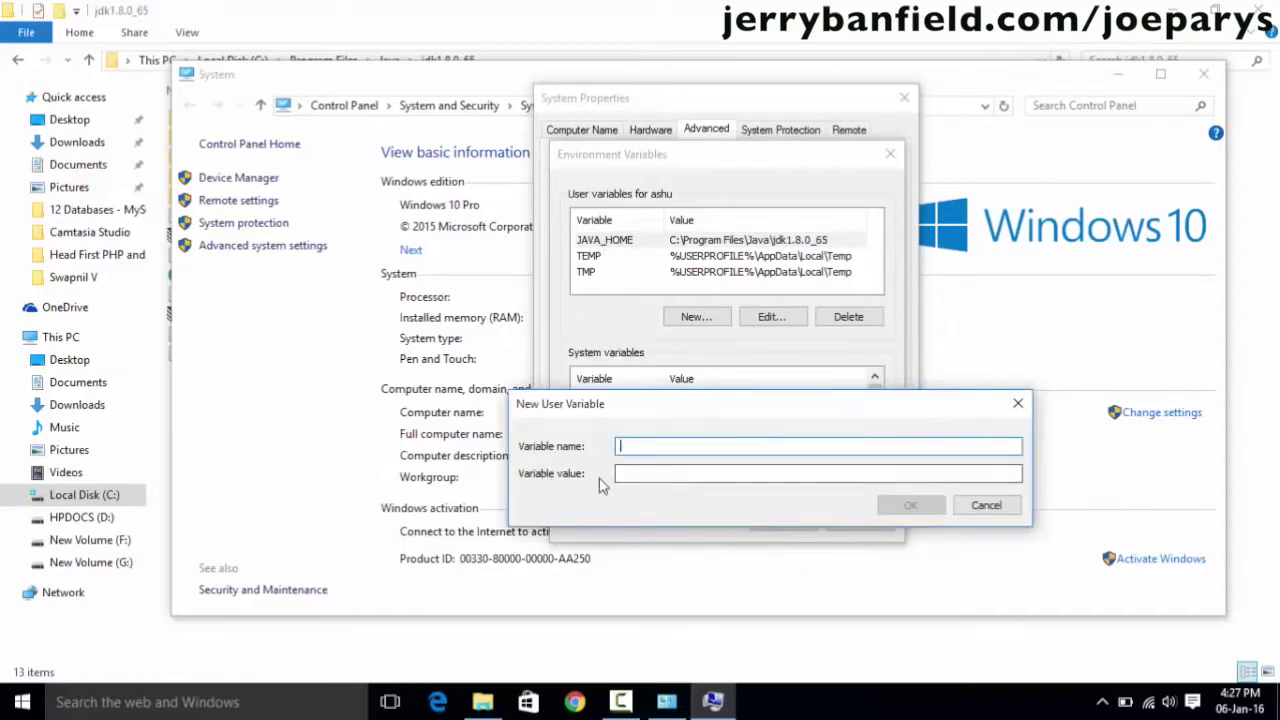
left_click(624, 474)
right_click(626, 475)
left_click(673, 296)
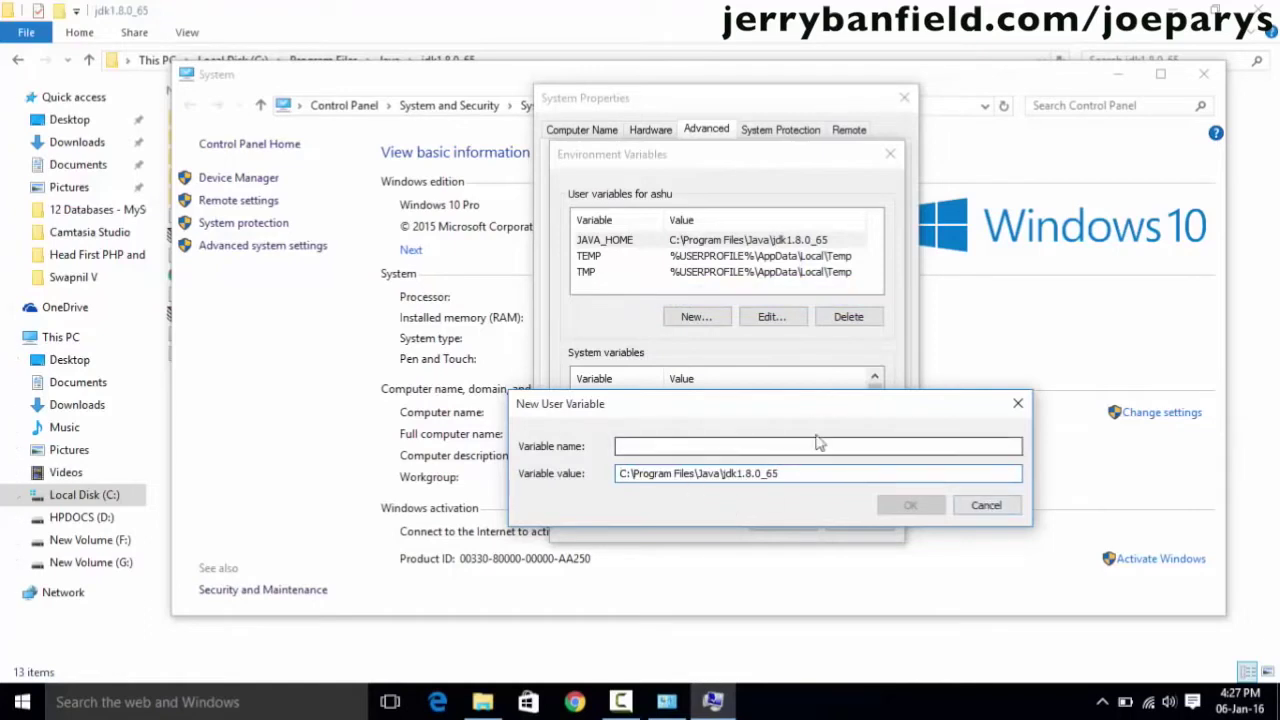
- Cancel the new variable and close Environment Variables and System Properties
left_click(986, 505)
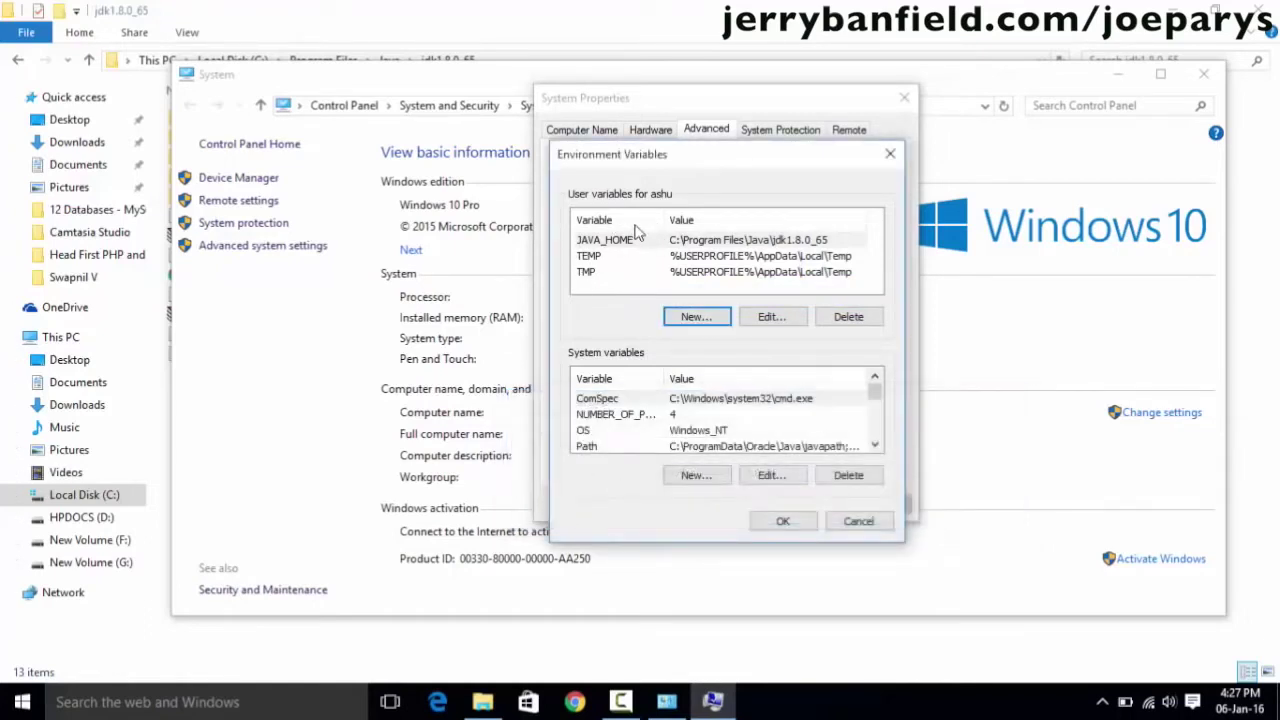
left_click_drag(660, 157, 680, 135)
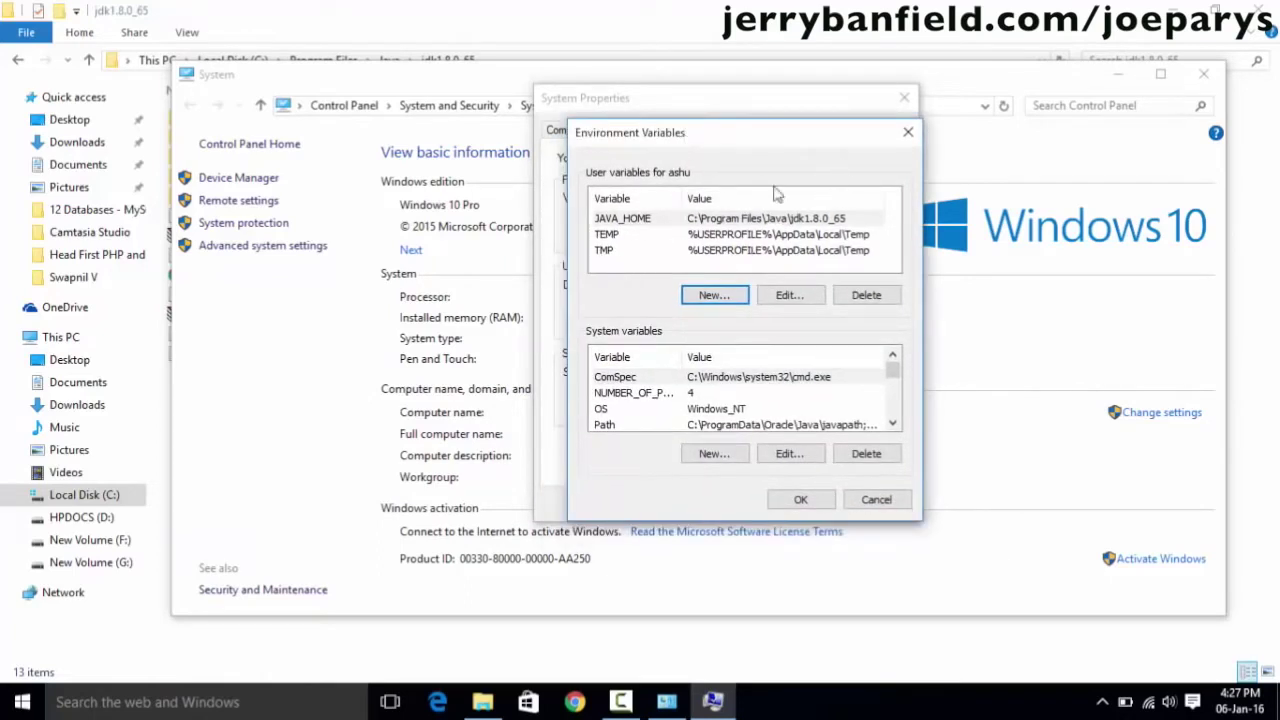
left_click(908, 132)
left_click(903, 101)
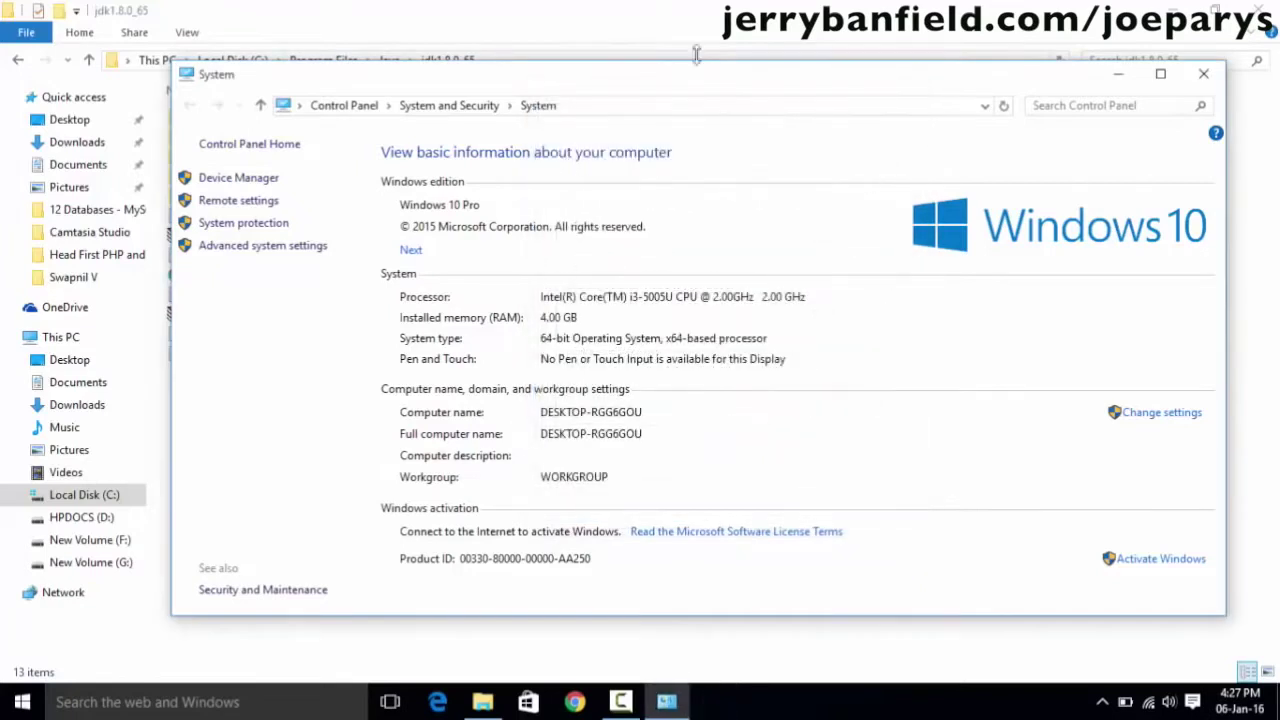
- Close the System and jdk1.8.0_65 windows, then launch Chrome on the Google homepage
left_click(1203, 74)
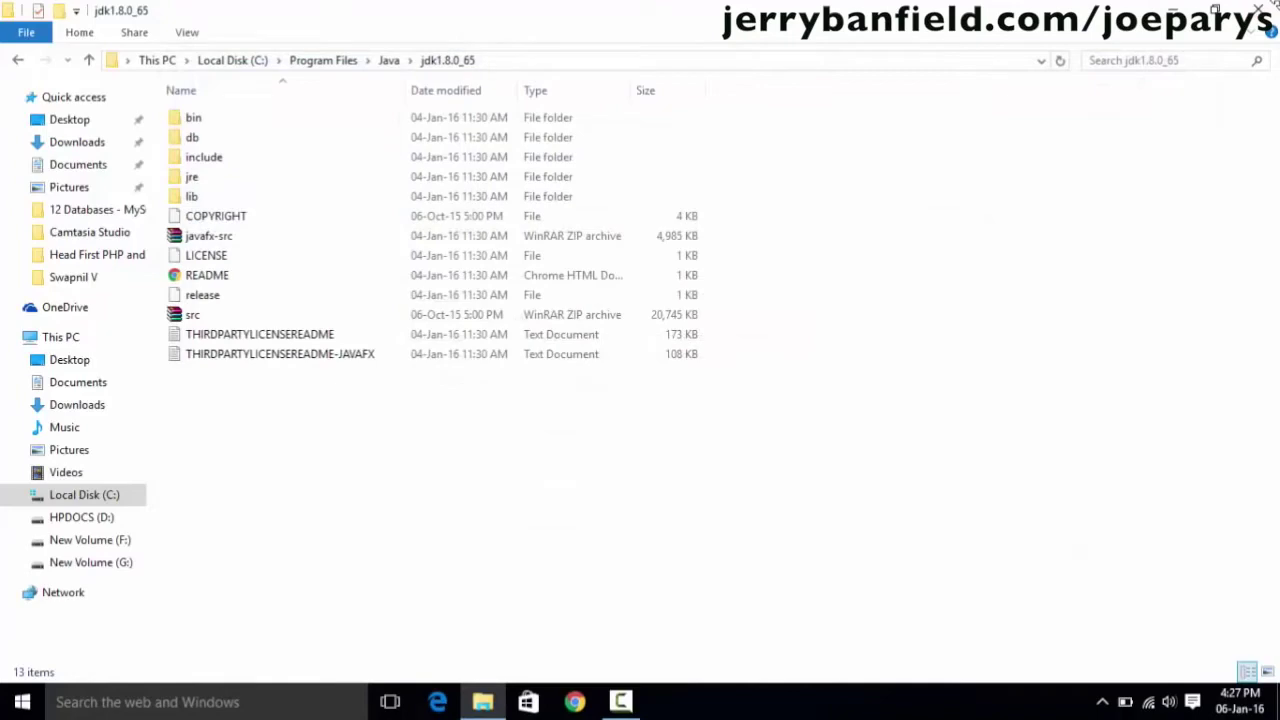
left_click(1262, 8)
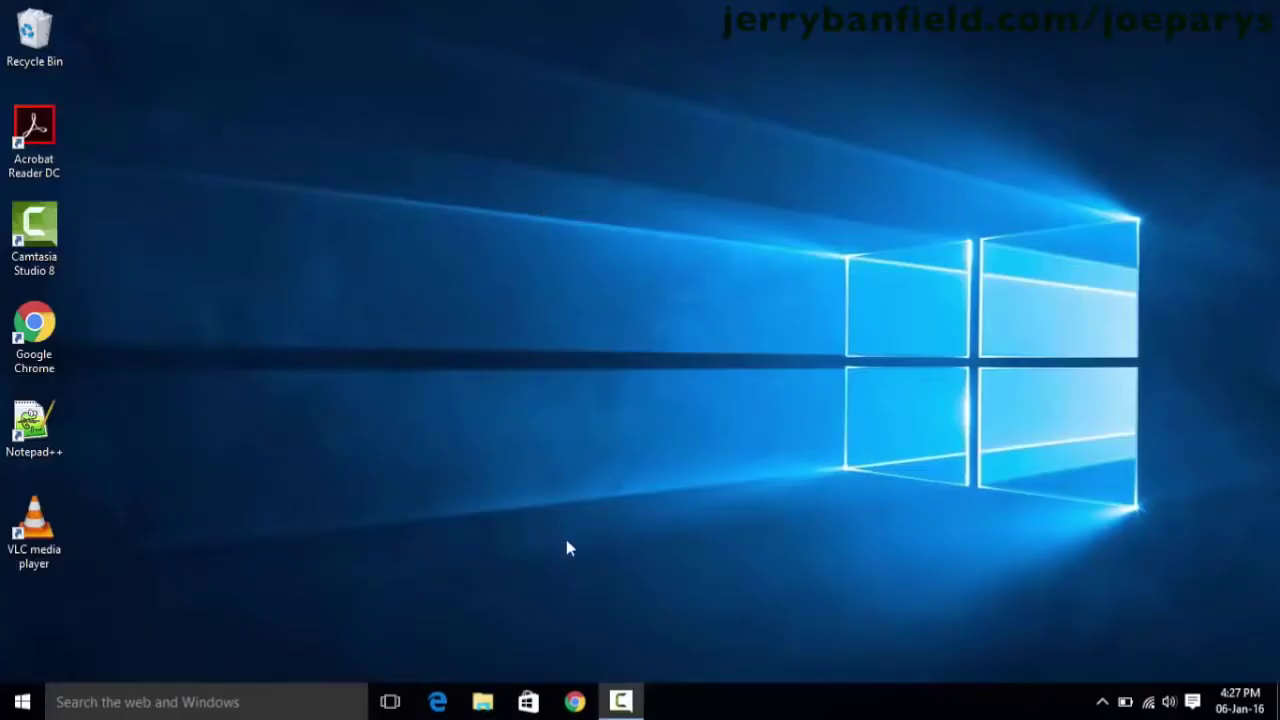
left_click(574, 702)
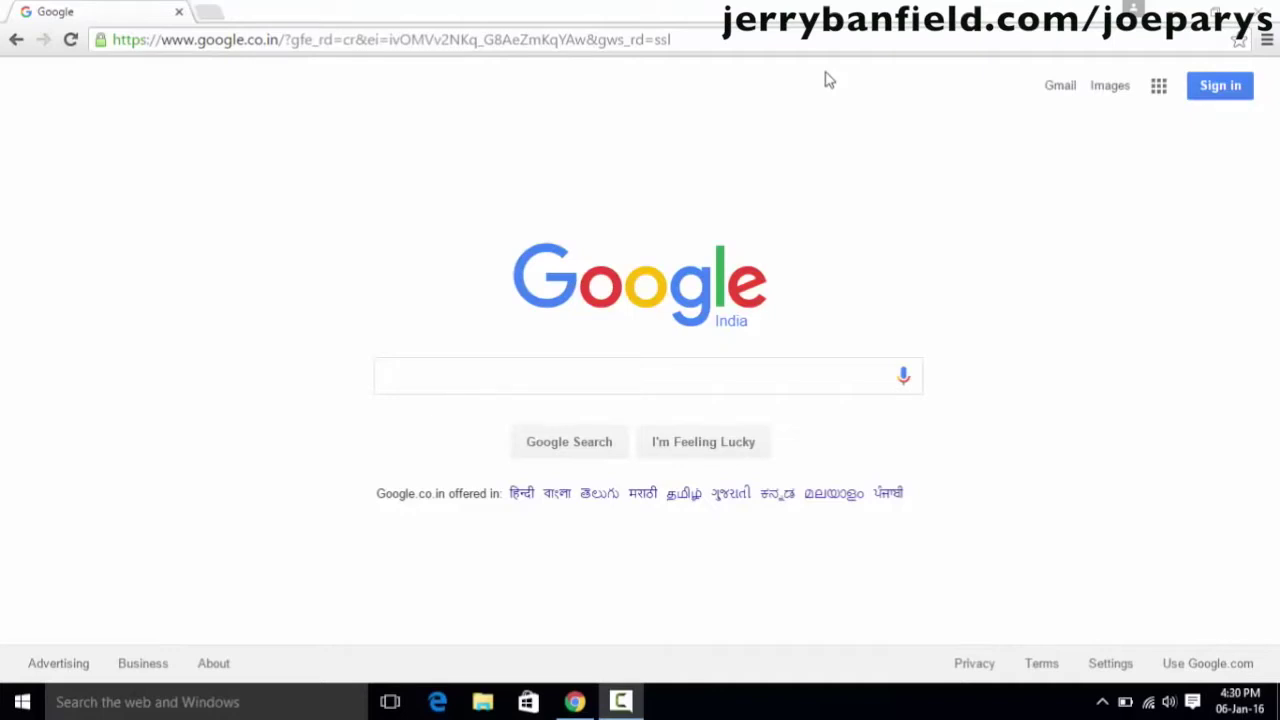
- Enter 'download android studio' into the Google search box
left_click(409, 370)
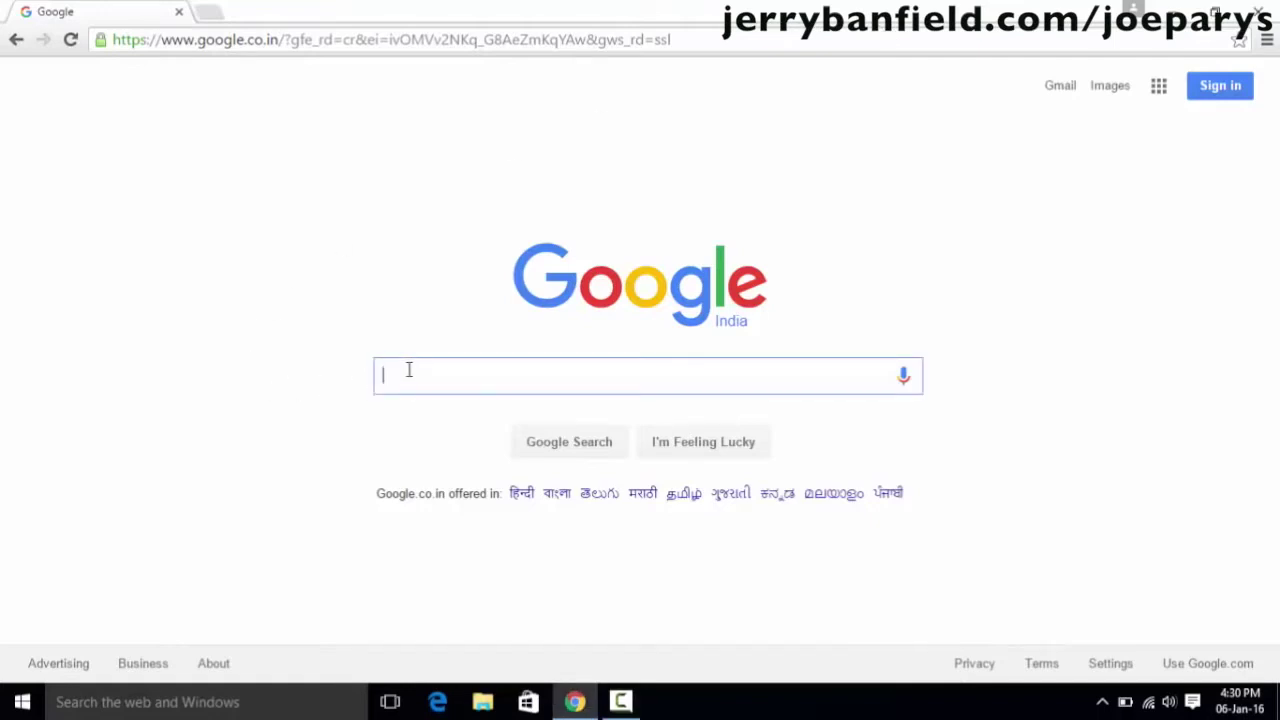
type("down")
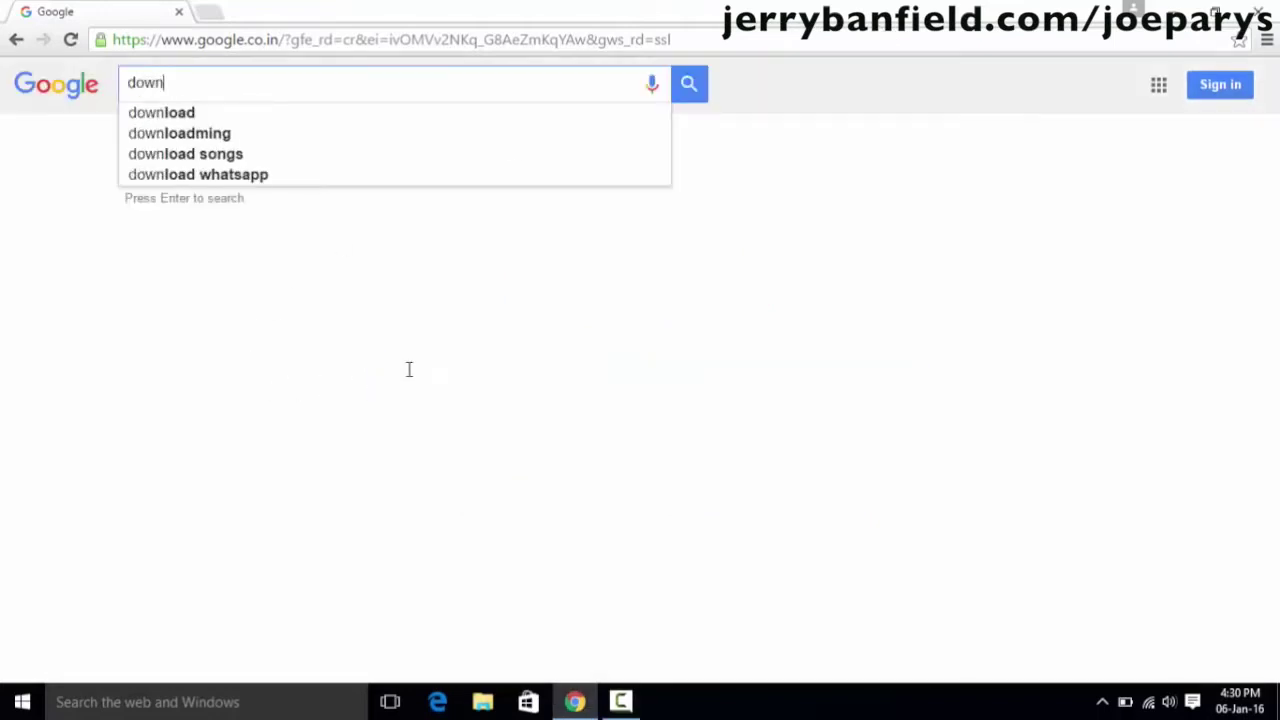
type("load andro")
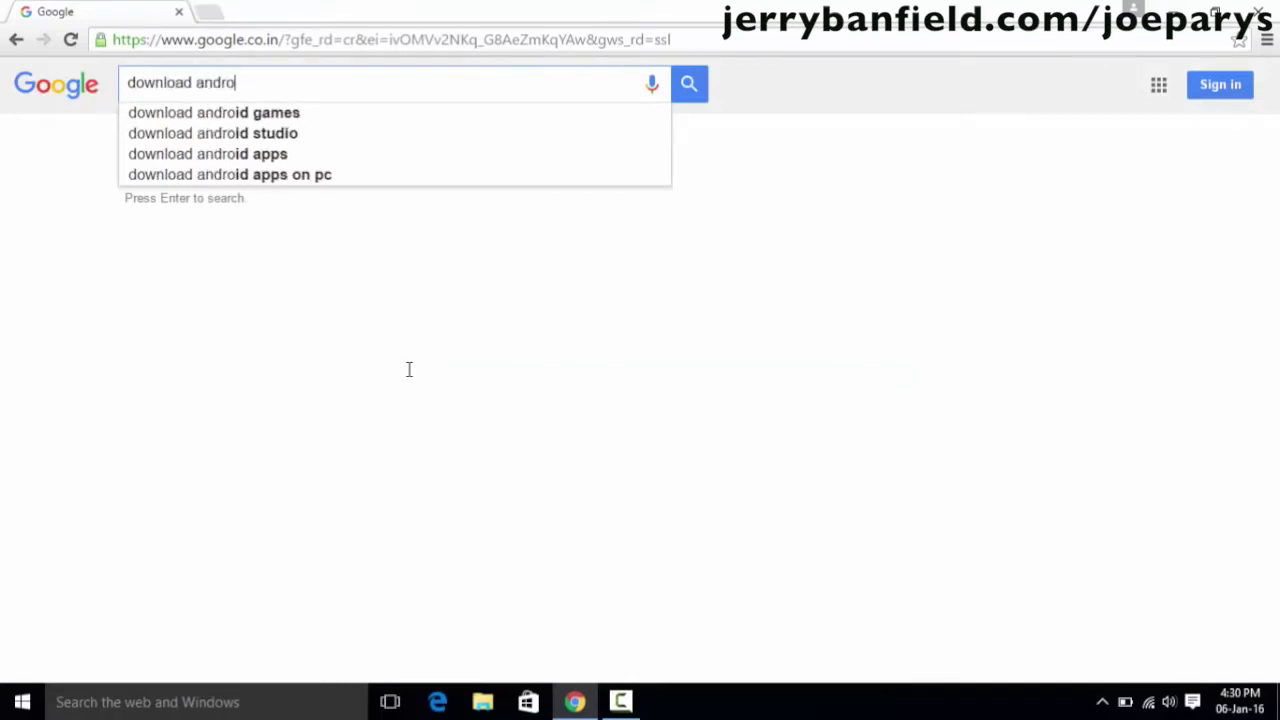
type("id studio")
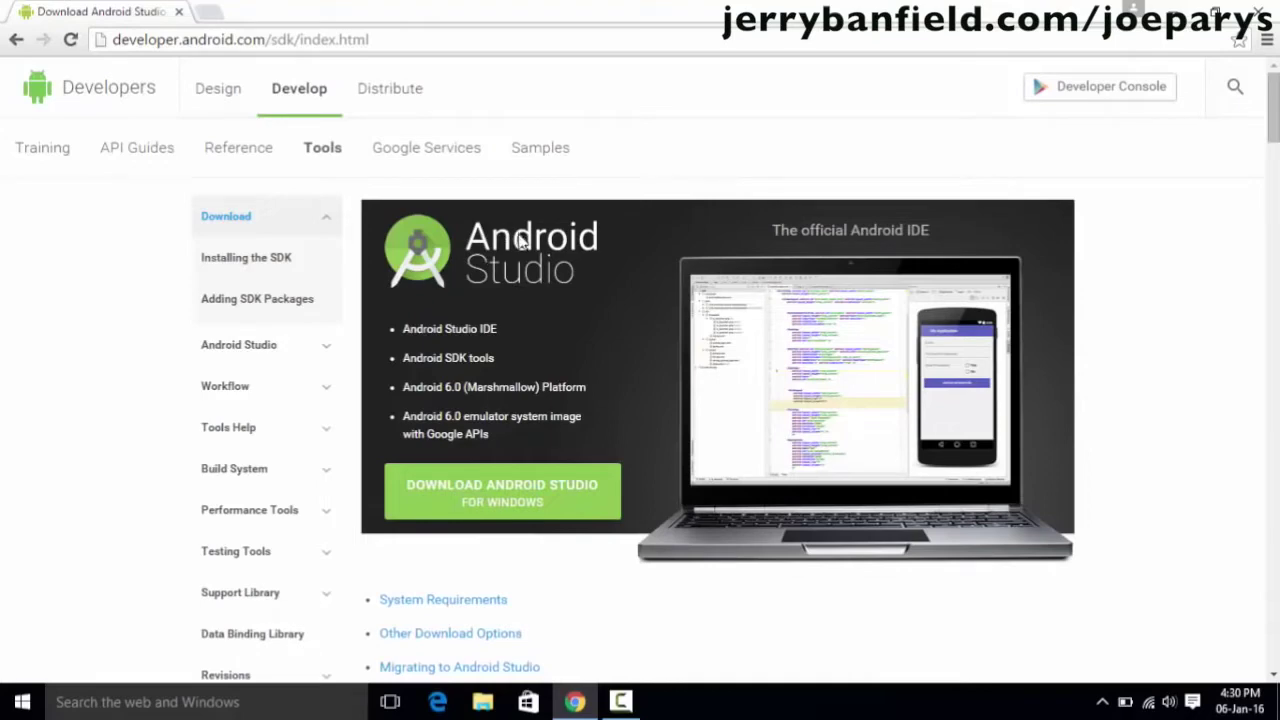
scroll(532, 465, "down", 1)
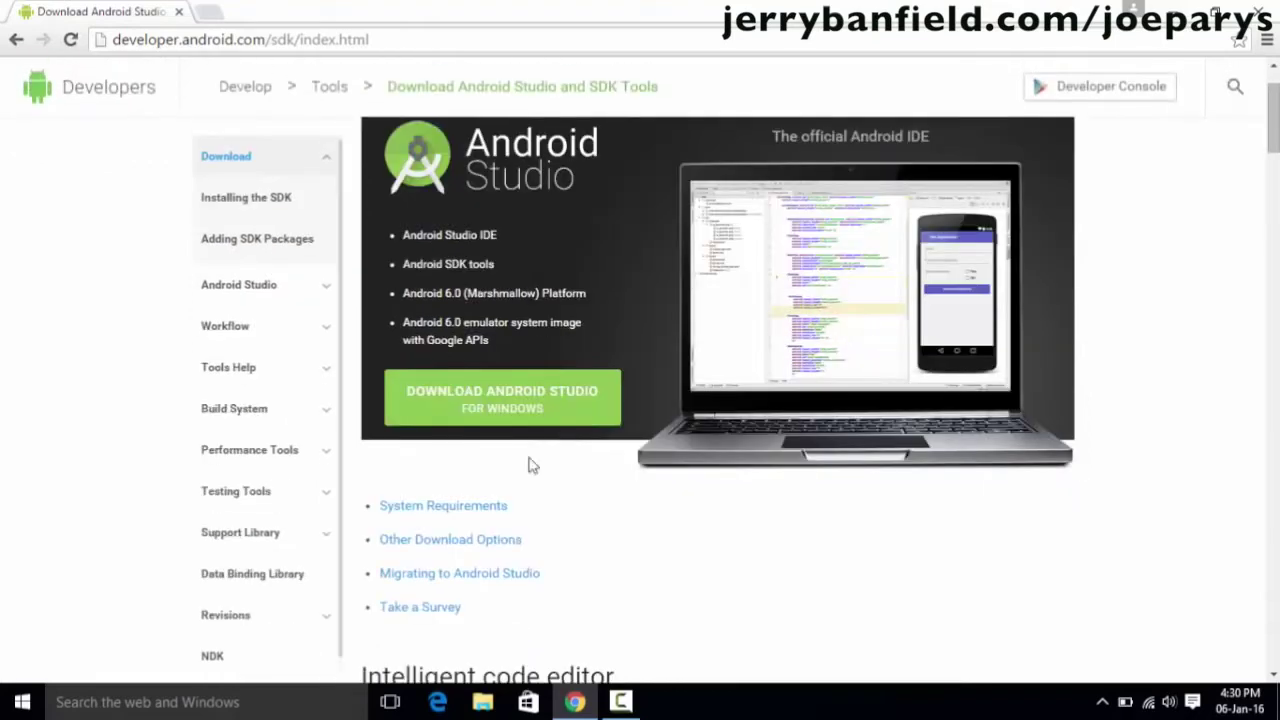
left_click(422, 506)
scroll(649, 291, "up", 5)
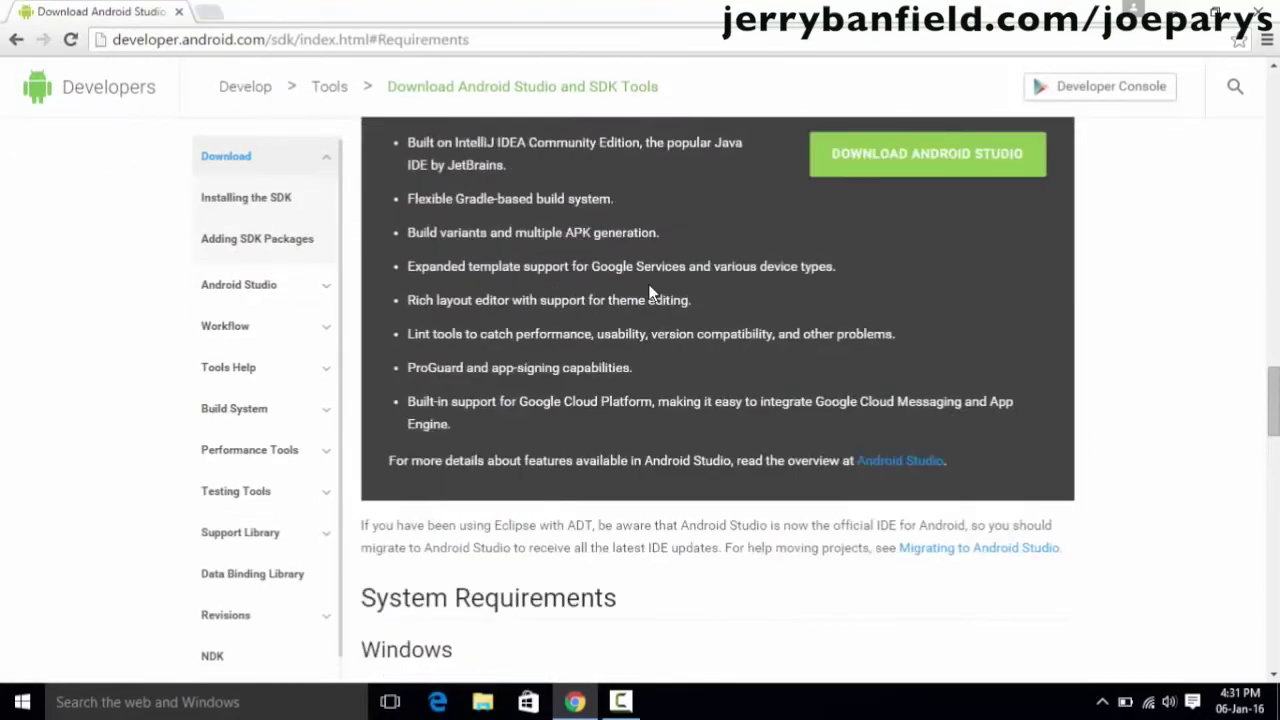
scroll(649, 291, "down", 4)
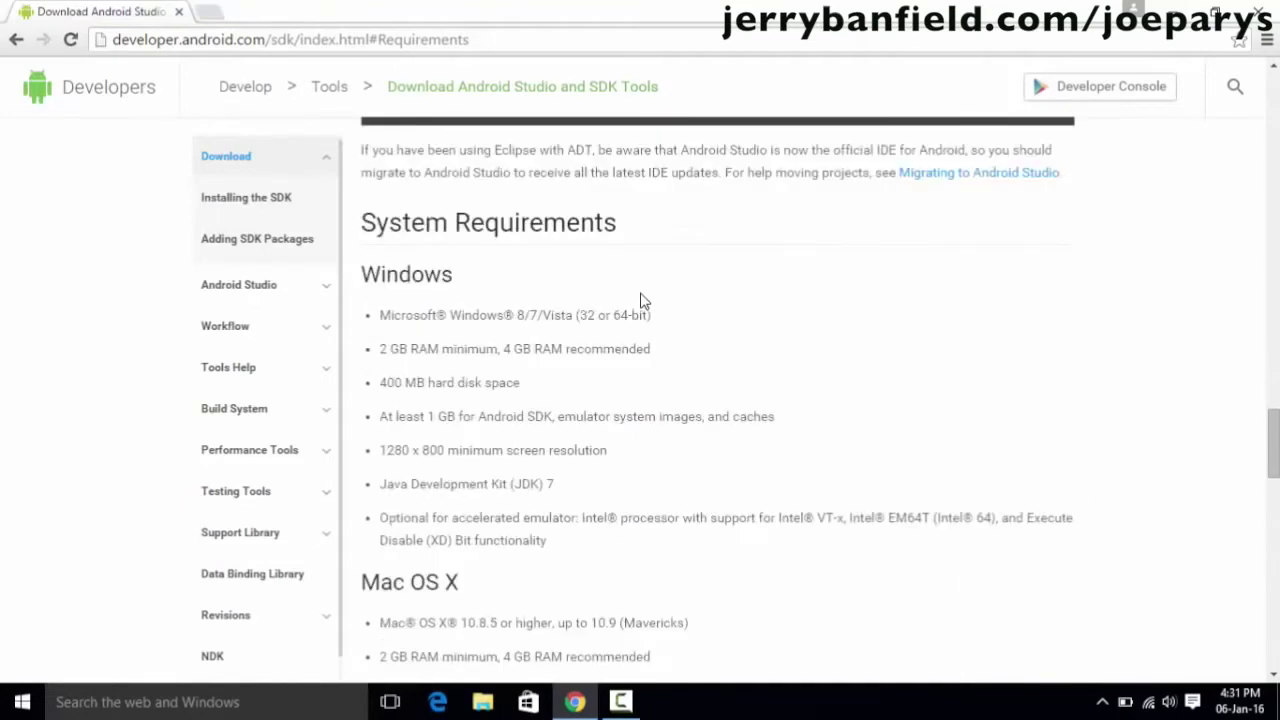
scroll(643, 295, "down", 1)
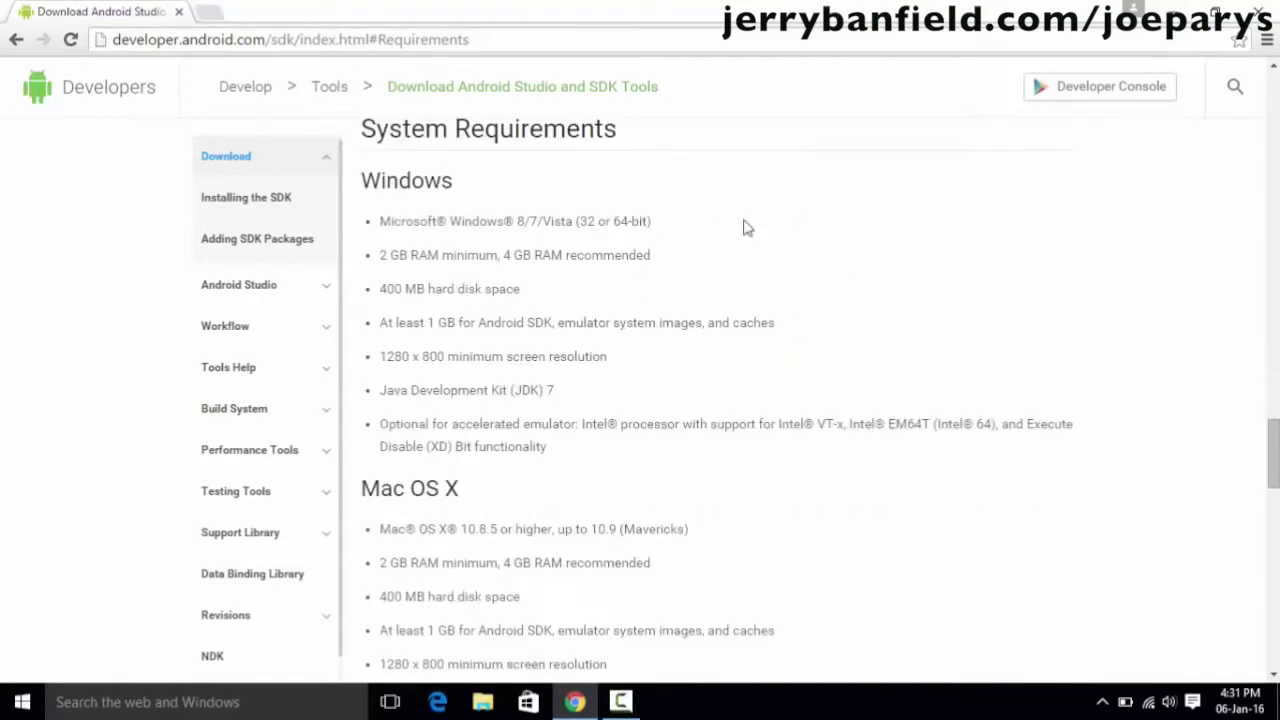
scroll(418, 190, "up", 1)
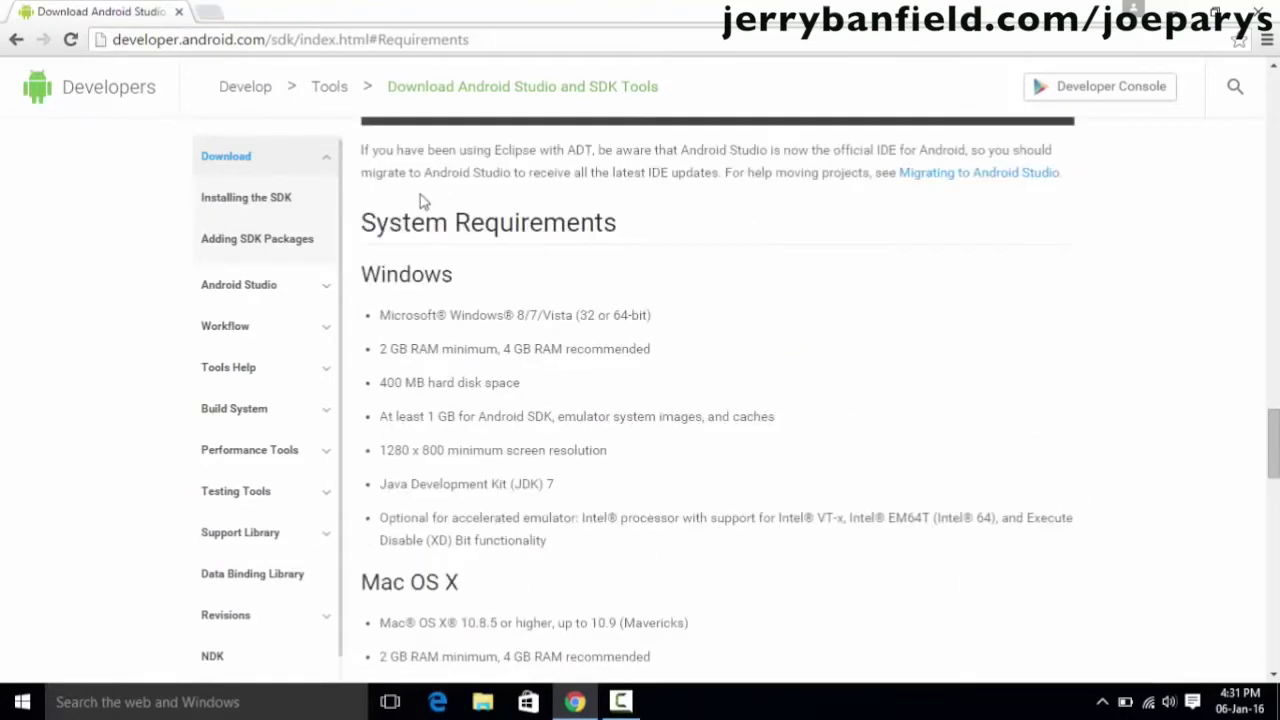
scroll(428, 202, "down", 1)
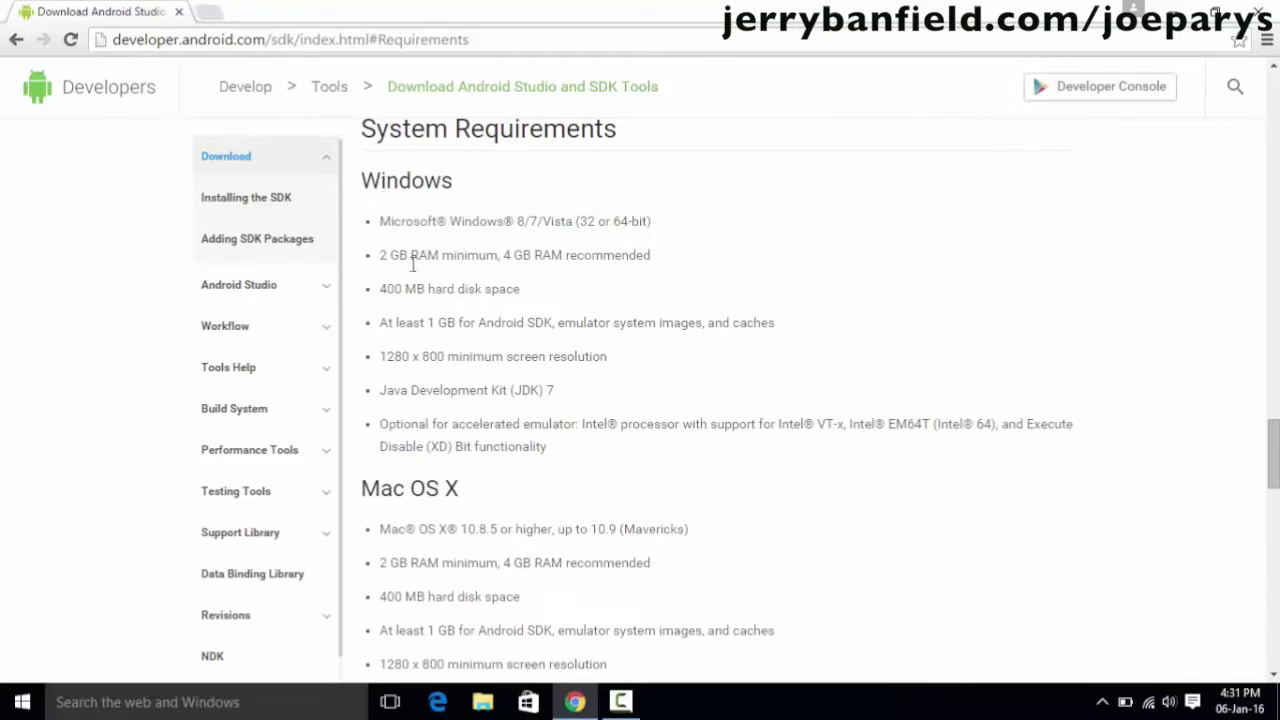
left_click_drag(381, 255, 663, 261)
left_click(492, 255)
left_click(660, 262)
left_click_drag(503, 255, 651, 255)
left_click(660, 258)
left_click_drag(500, 255, 380, 255)
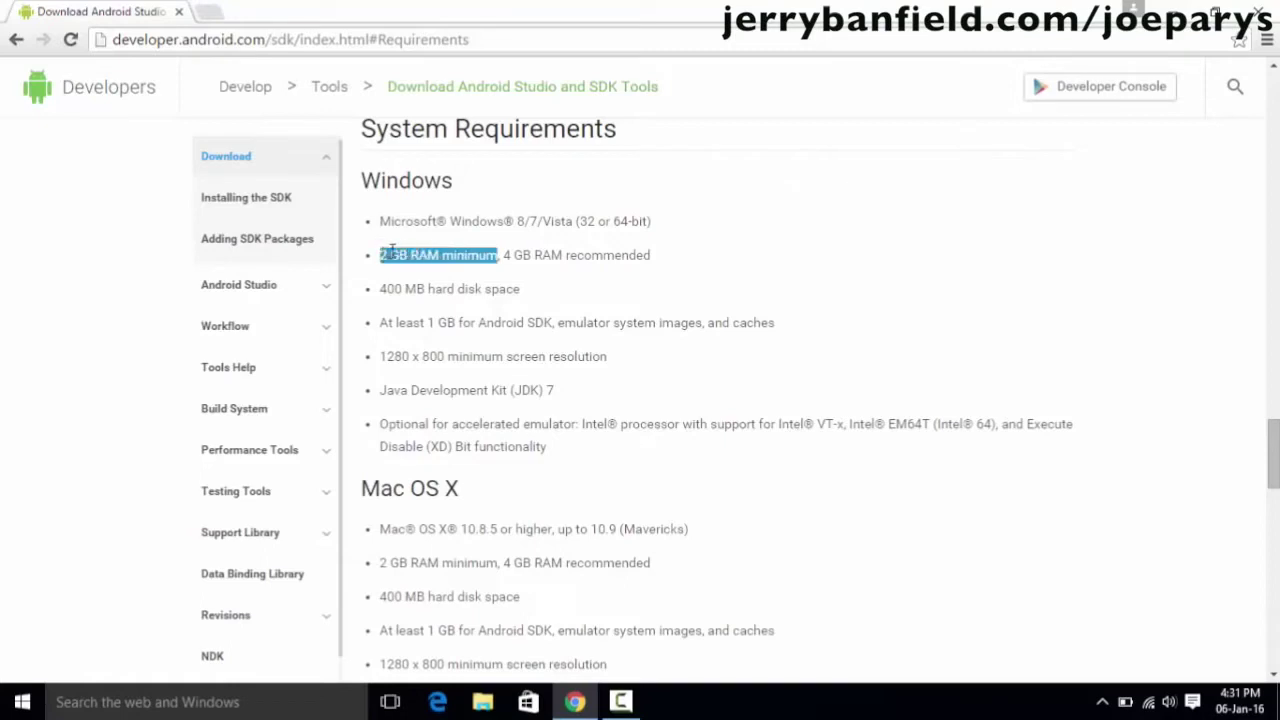
left_click(381, 255)
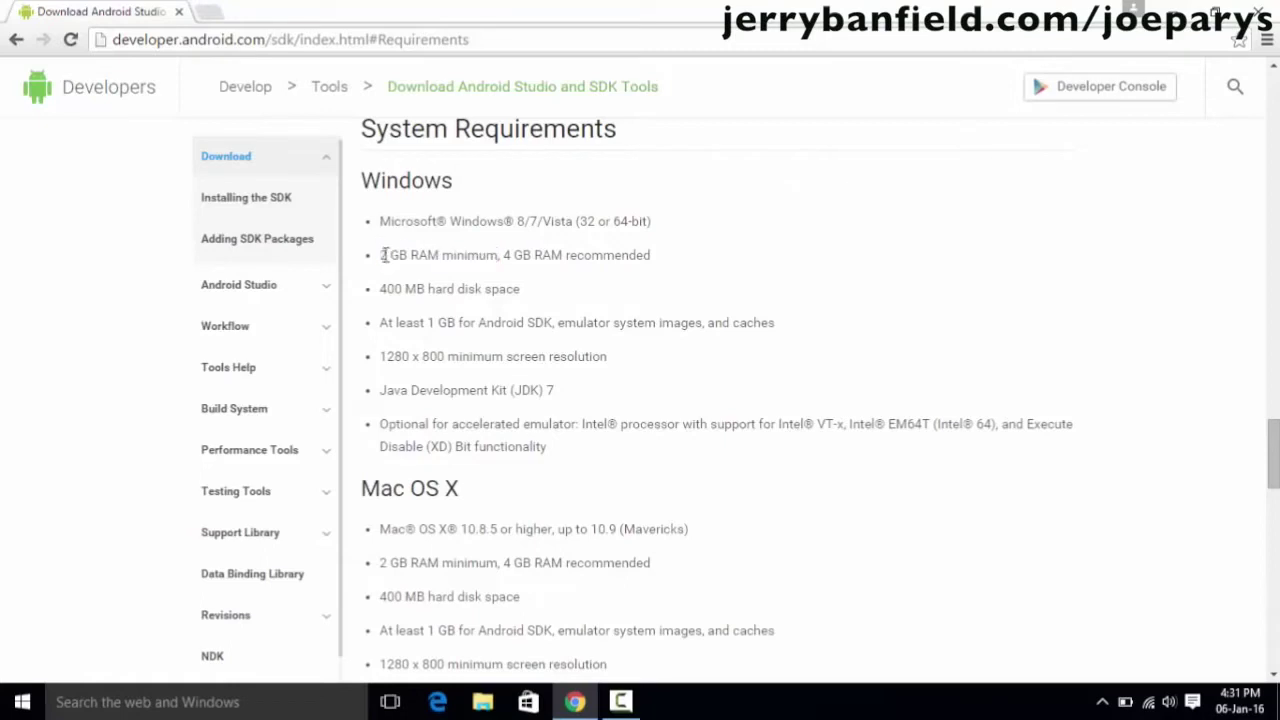
left_click_drag(382, 255, 500, 253)
left_click(532, 278)
scroll(532, 278, "down", 15)
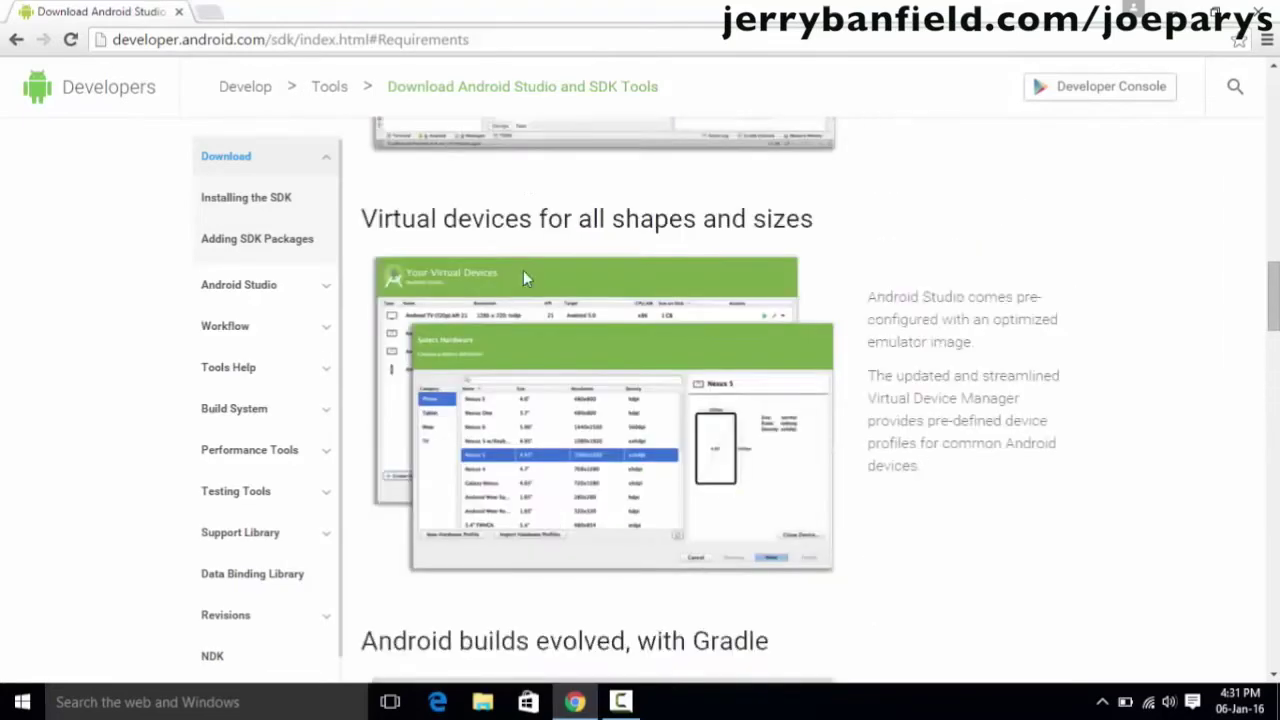
scroll(528, 277, "up", 15)
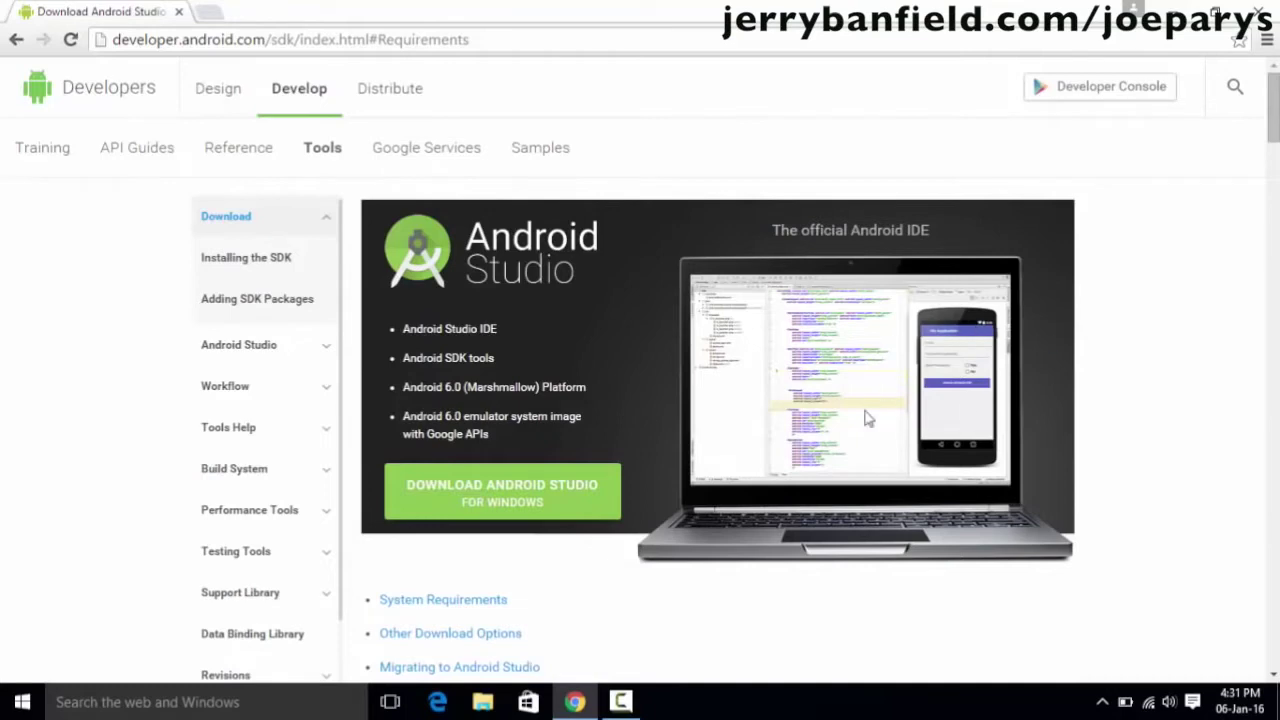
scroll(822, 380, "down", 3)
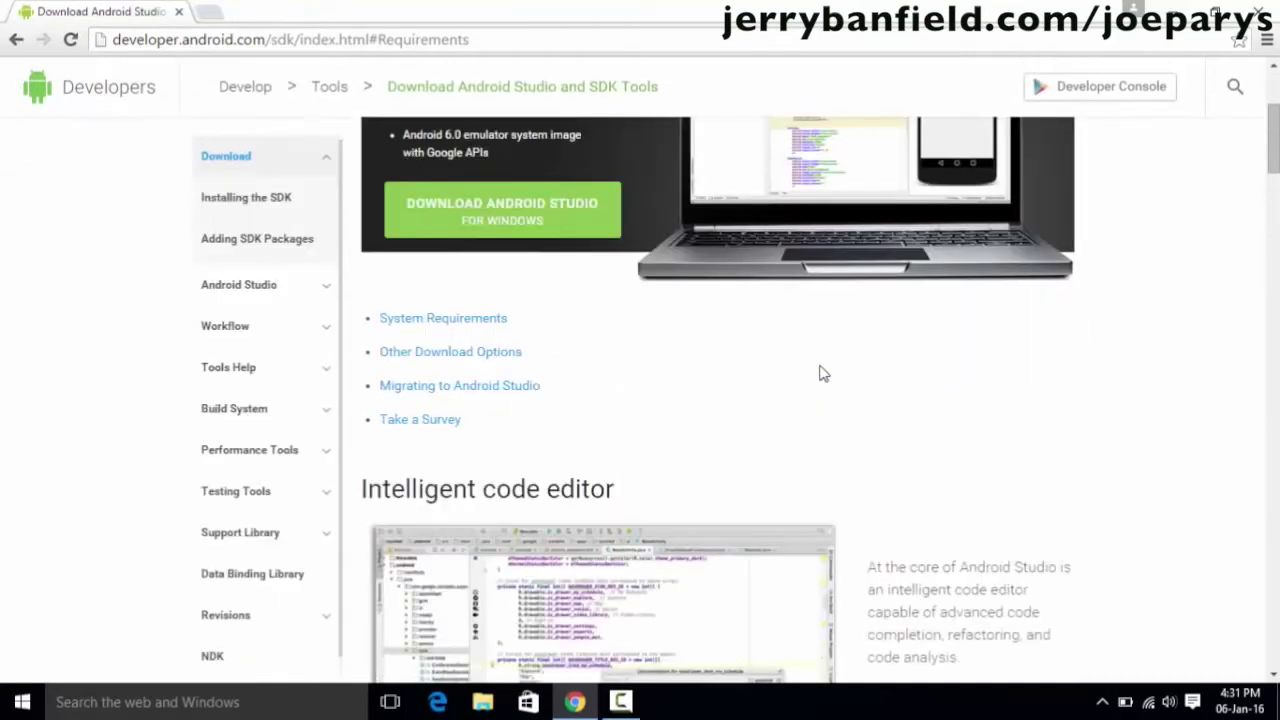
left_click(497, 320)
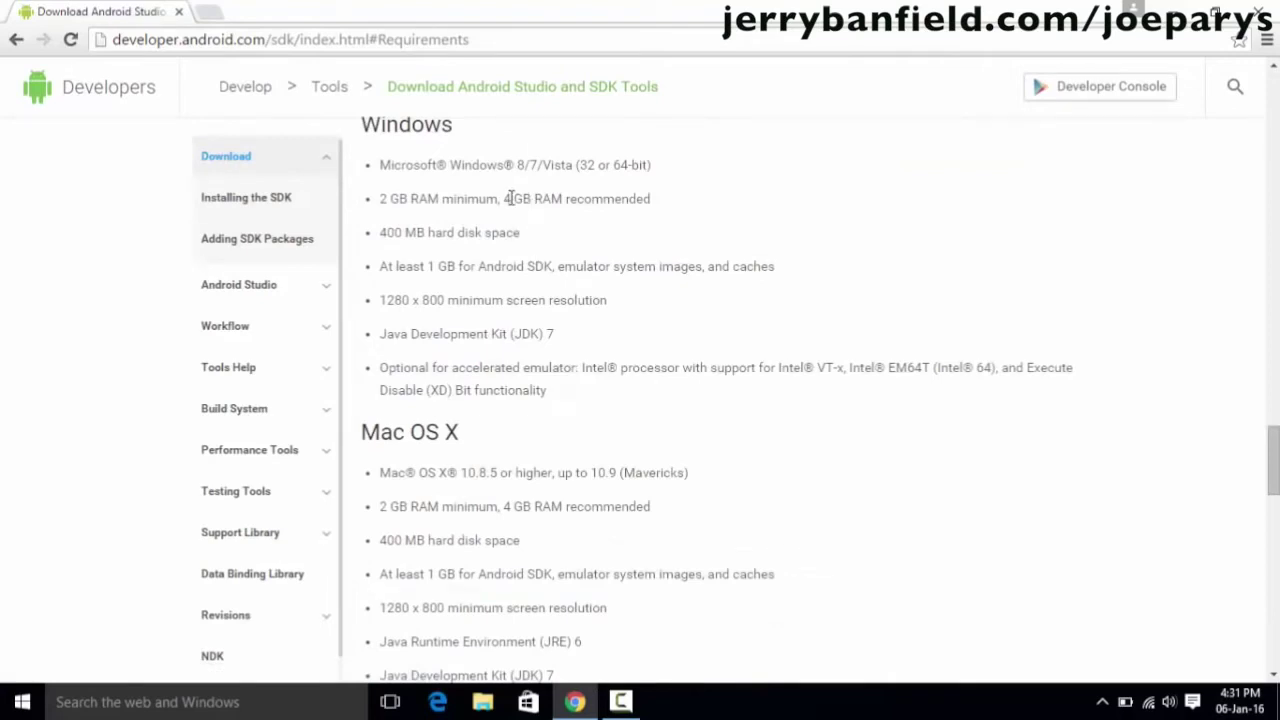
left_click_drag(503, 198, 652, 198)
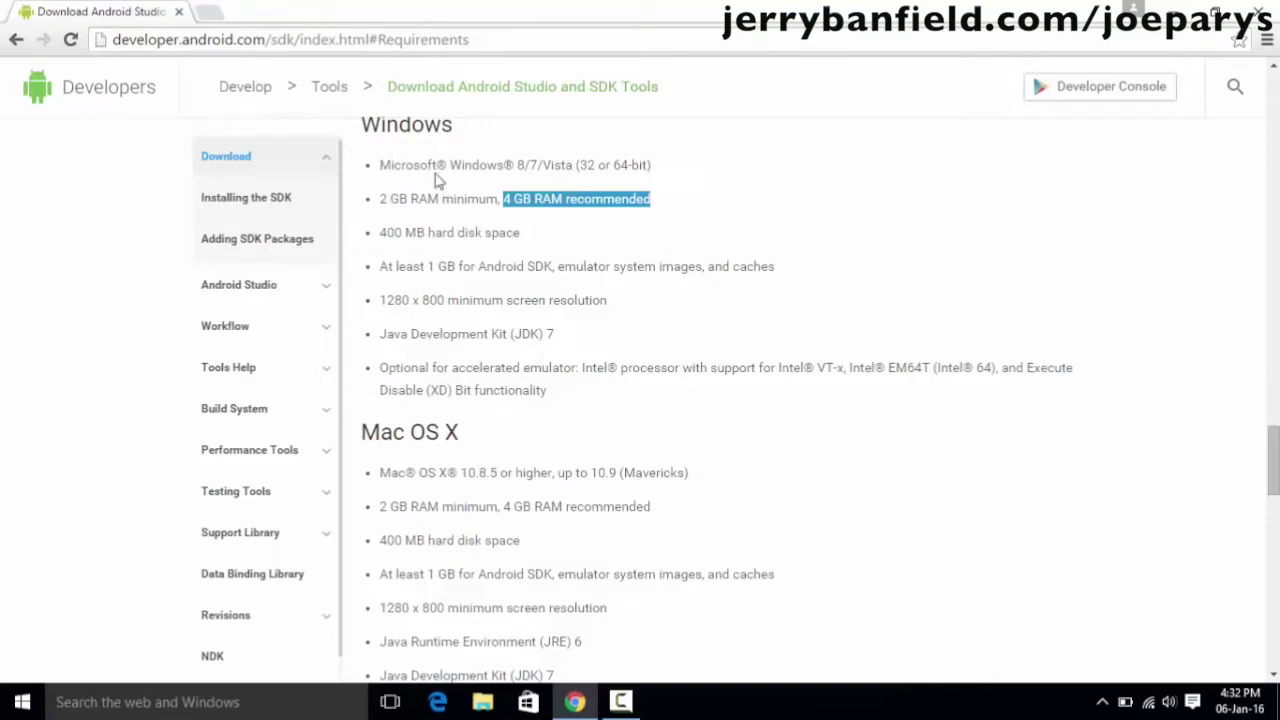
left_click(398, 228)
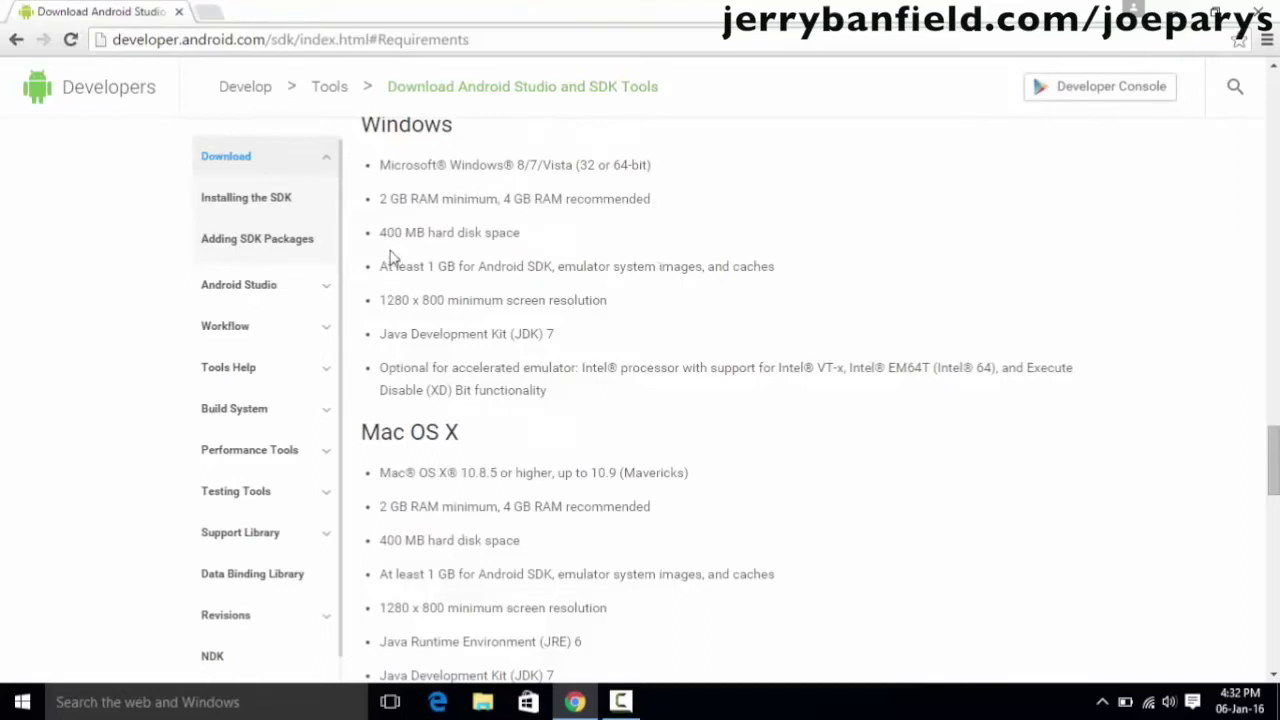
left_click_drag(388, 260, 673, 267)
scroll(620, 300, "up", 15)
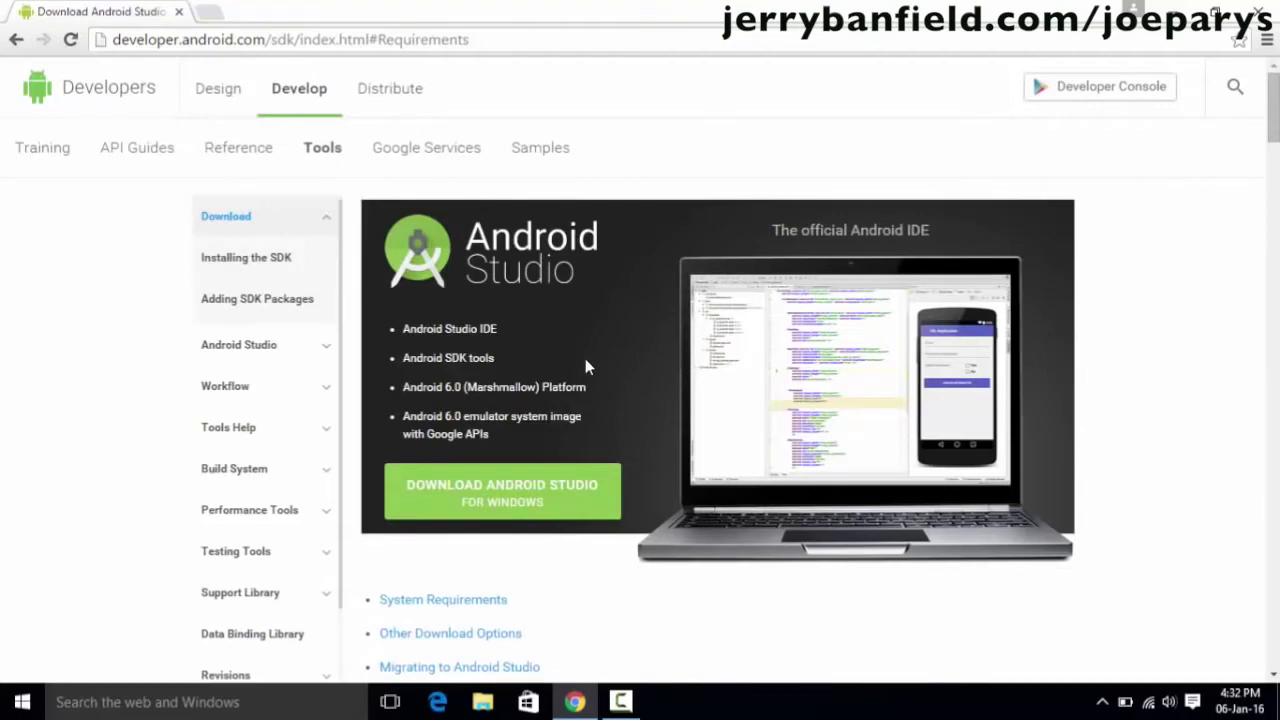
- Open the Android Studio download terms, read through them, and tick the 'I have read and agree' checkbox
left_click(540, 507)
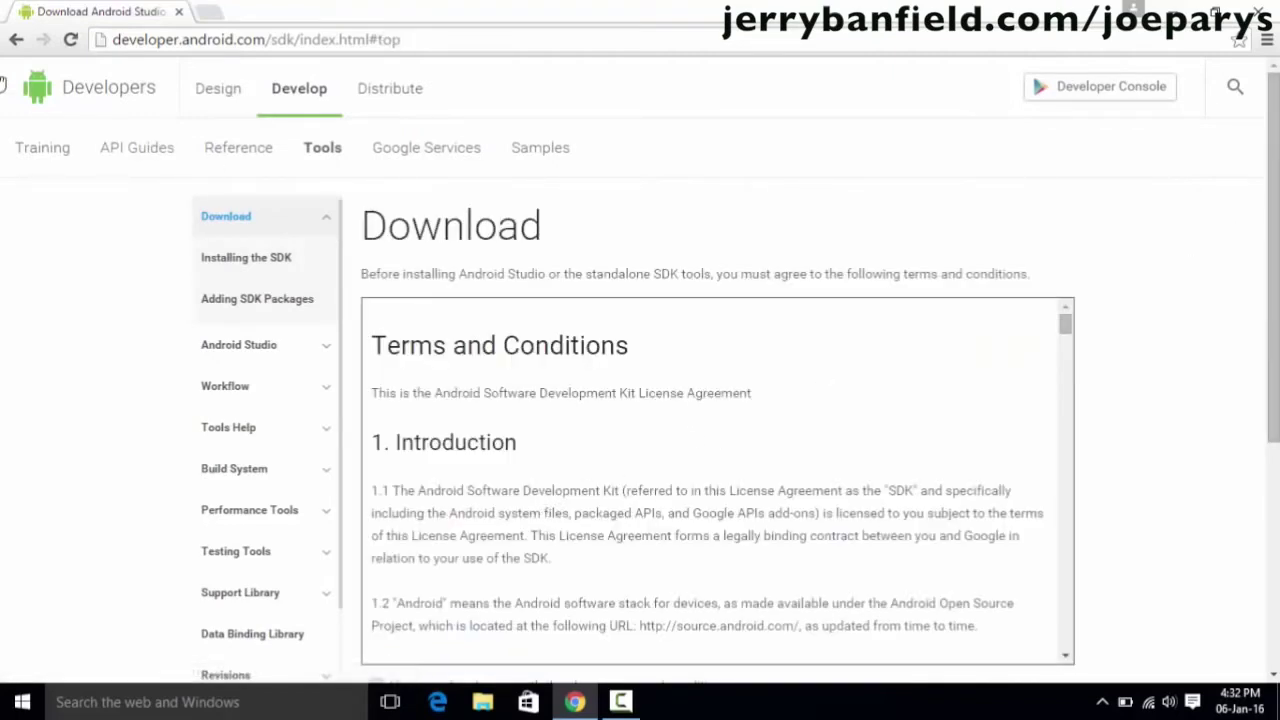
scroll(1186, 380, "down", 3)
scroll(1183, 389, "up", 3)
scroll(735, 425, "down", 4)
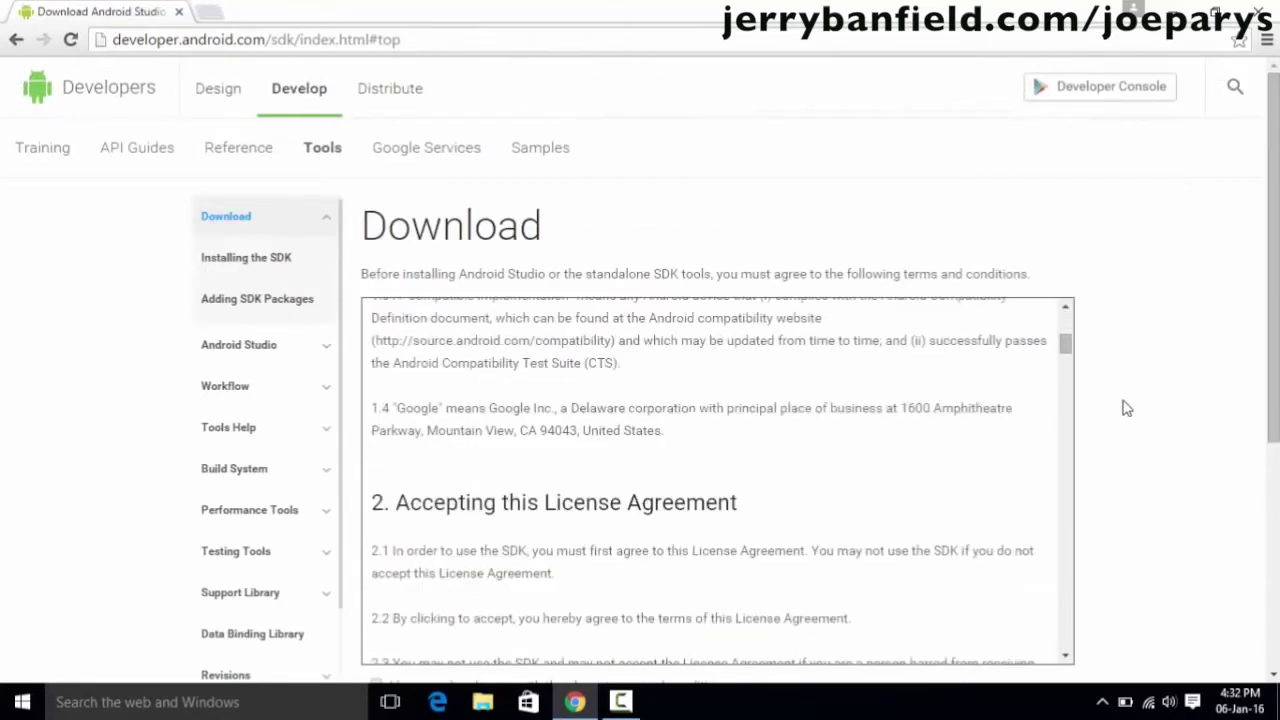
scroll(1126, 408, "down", 4)
scroll(1131, 403, "up", 2)
scroll(886, 343, "down", 4)
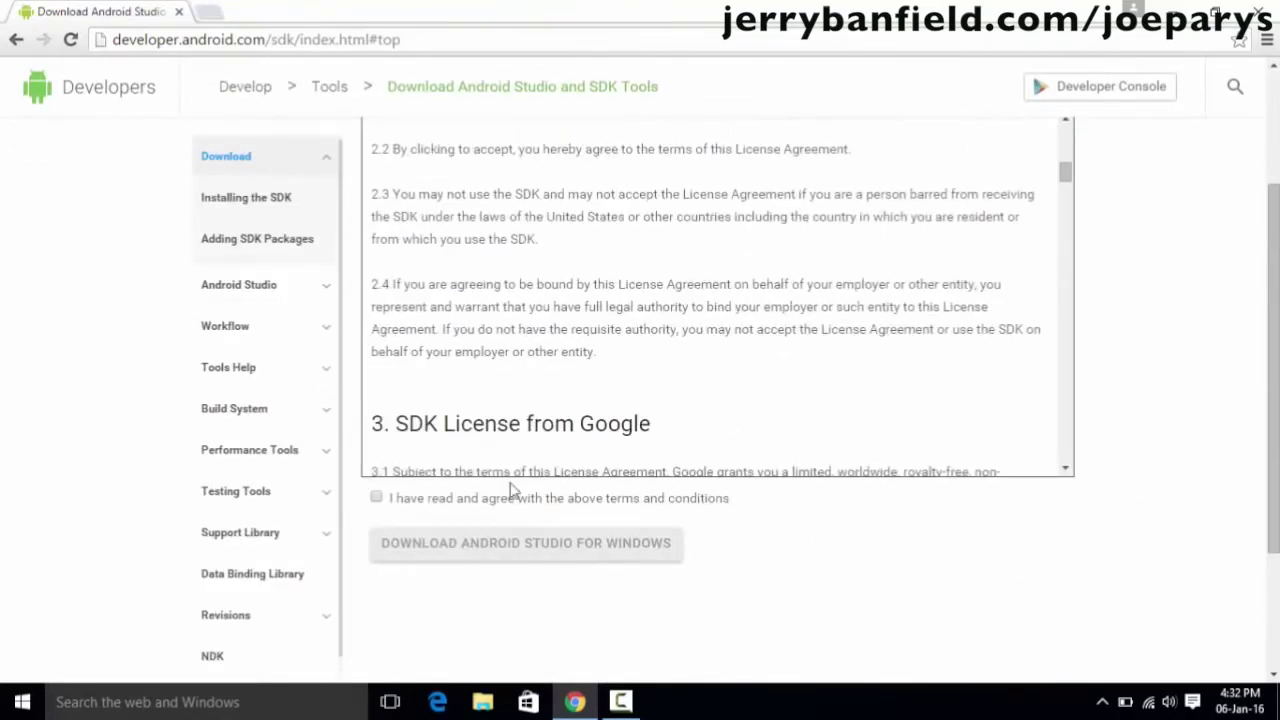
left_click(376, 499)
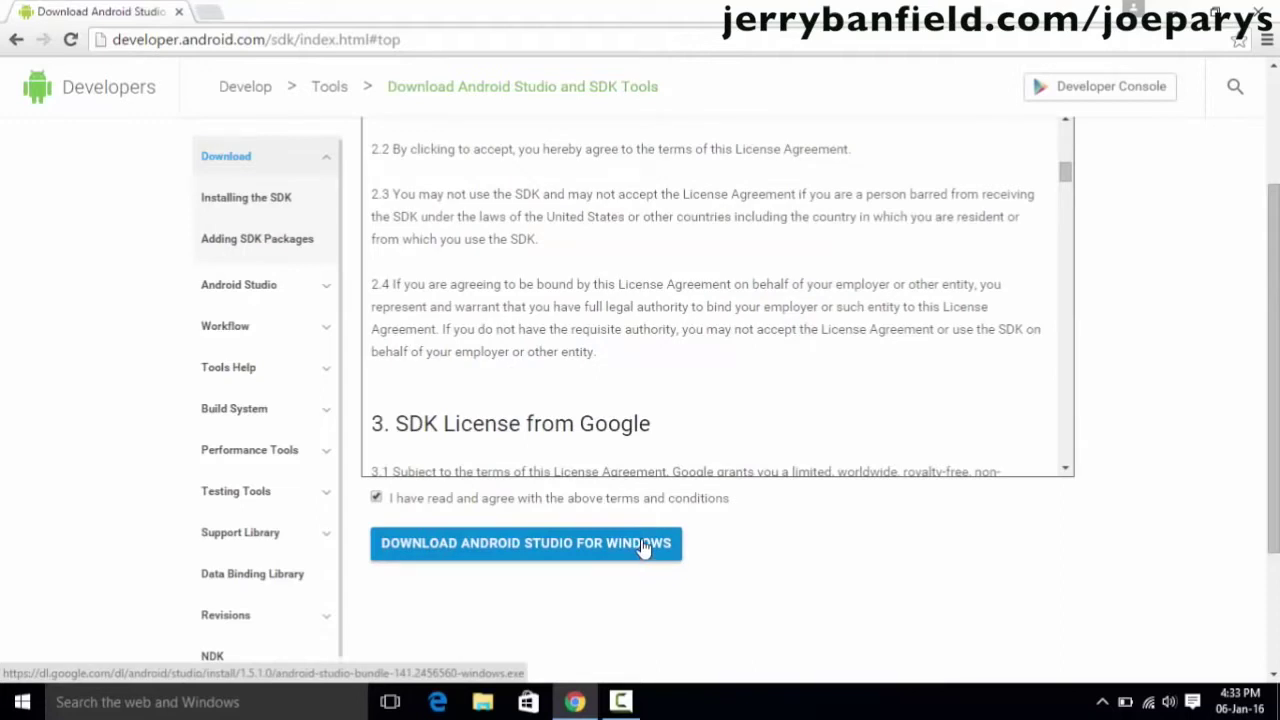
- Start the Android Studio for Windows download, then cancel it from the downloads bar
left_click(463, 542)
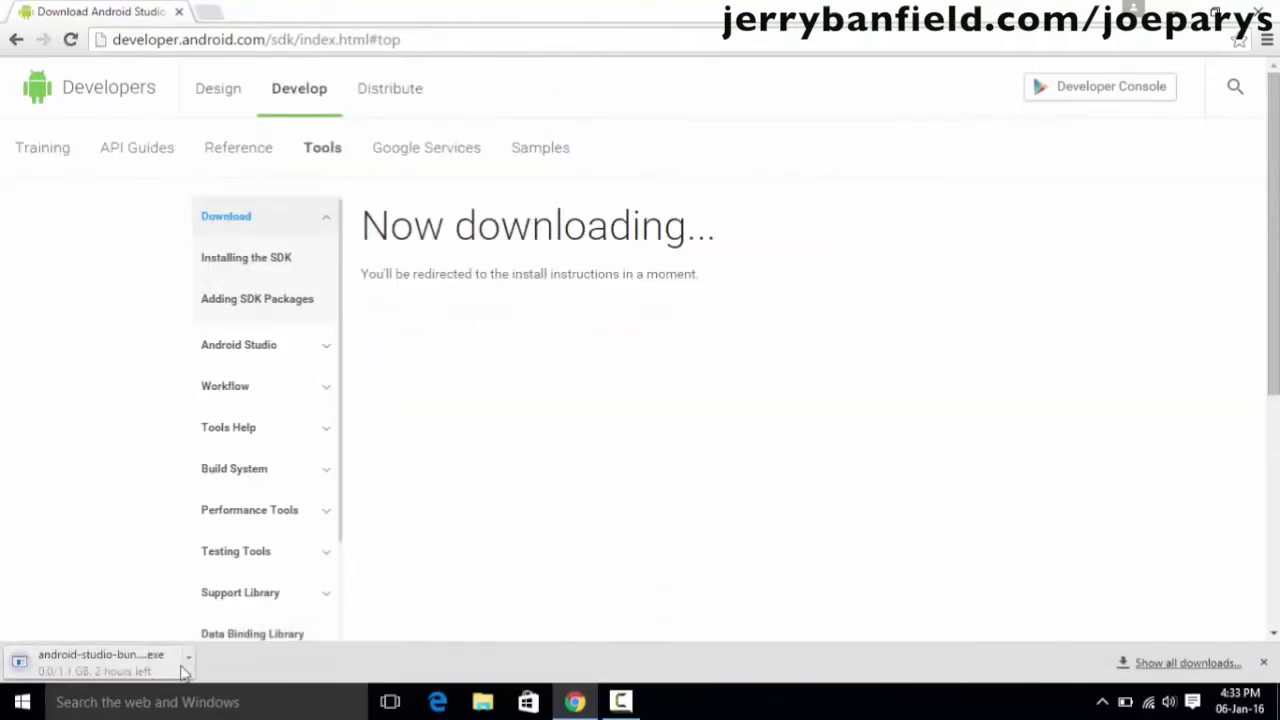
left_click(189, 662)
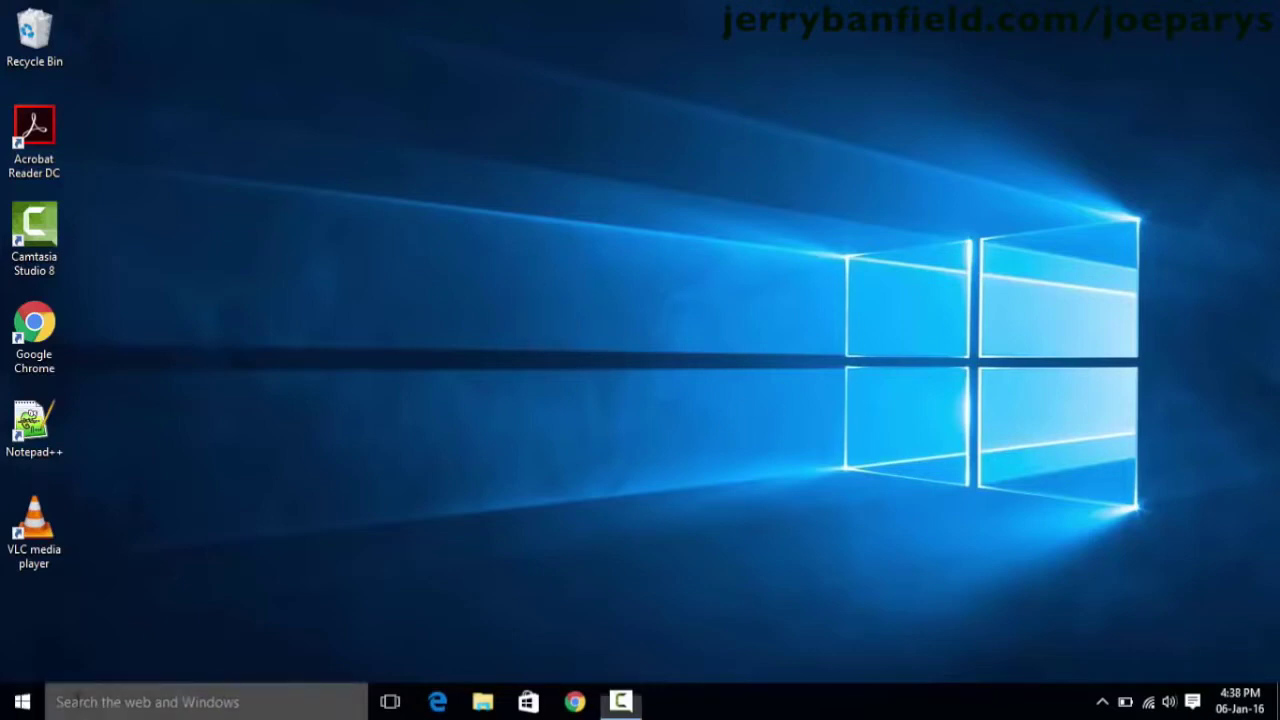
- Search Windows for 'and' and launch Android Studio from Best match
left_click(77, 700)
type("and")
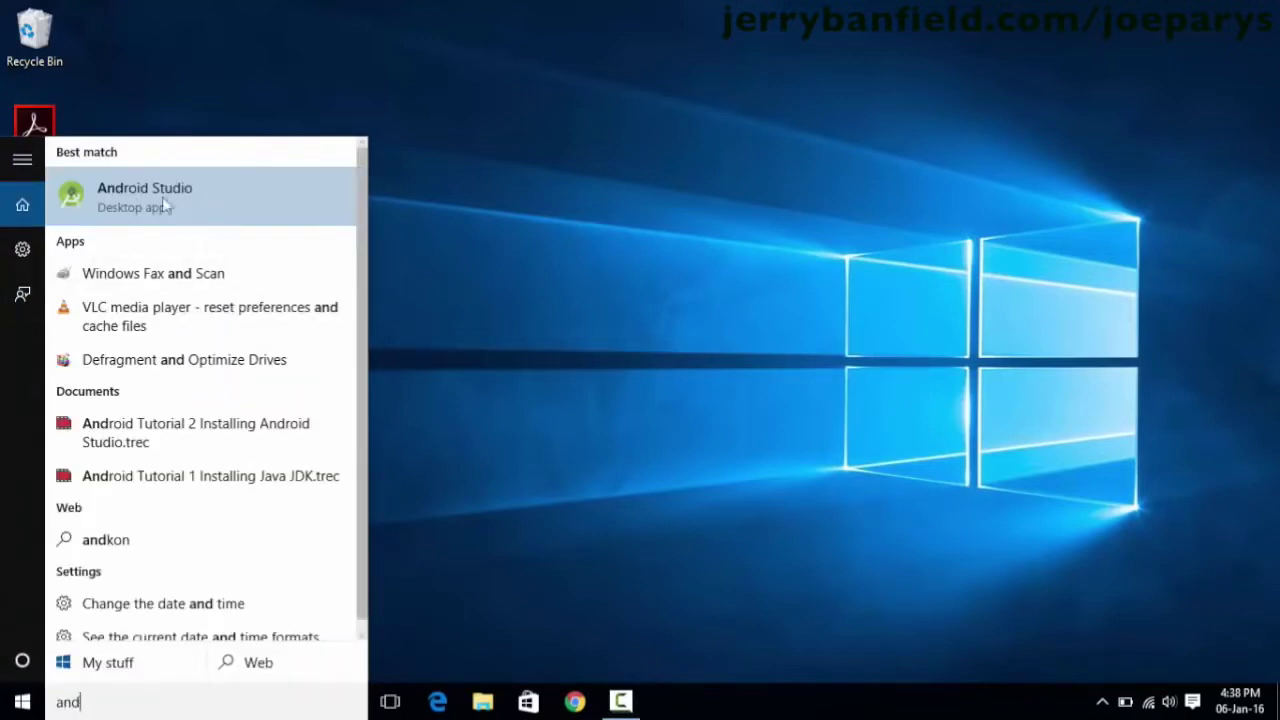
left_click(135, 196)
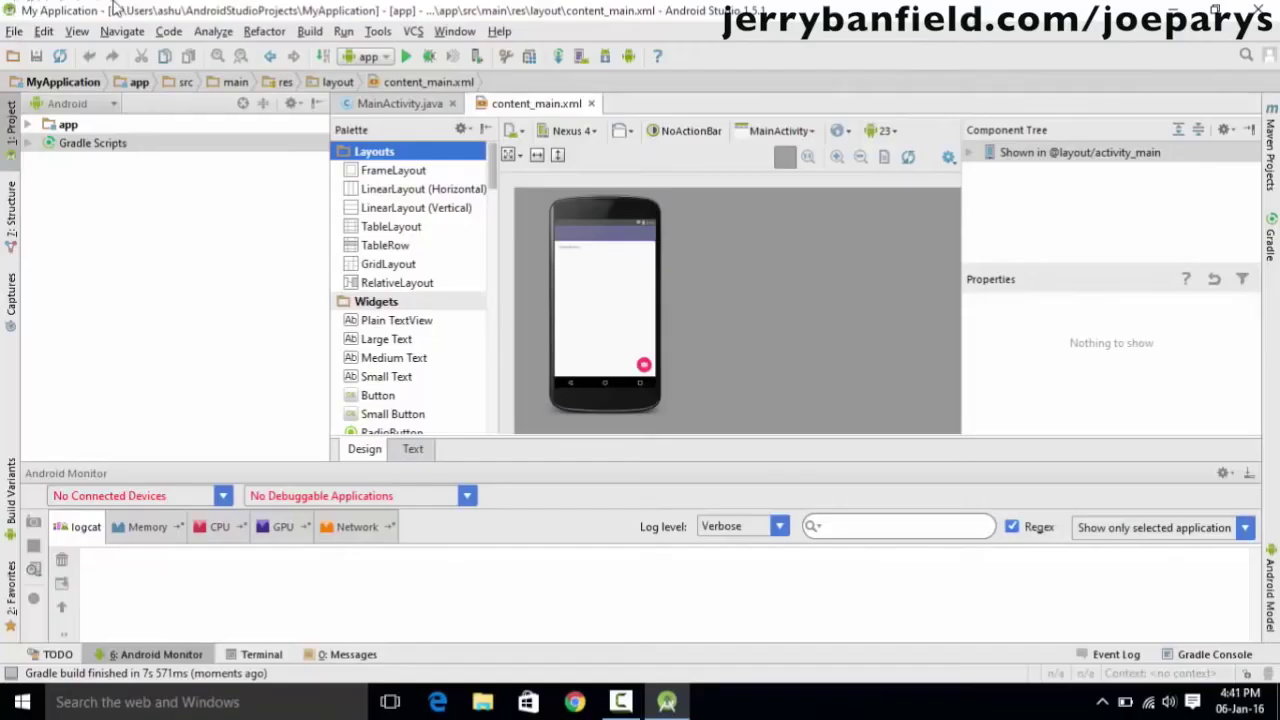
- Start a new Android project through File > New > New Project
left_click(20, 35)
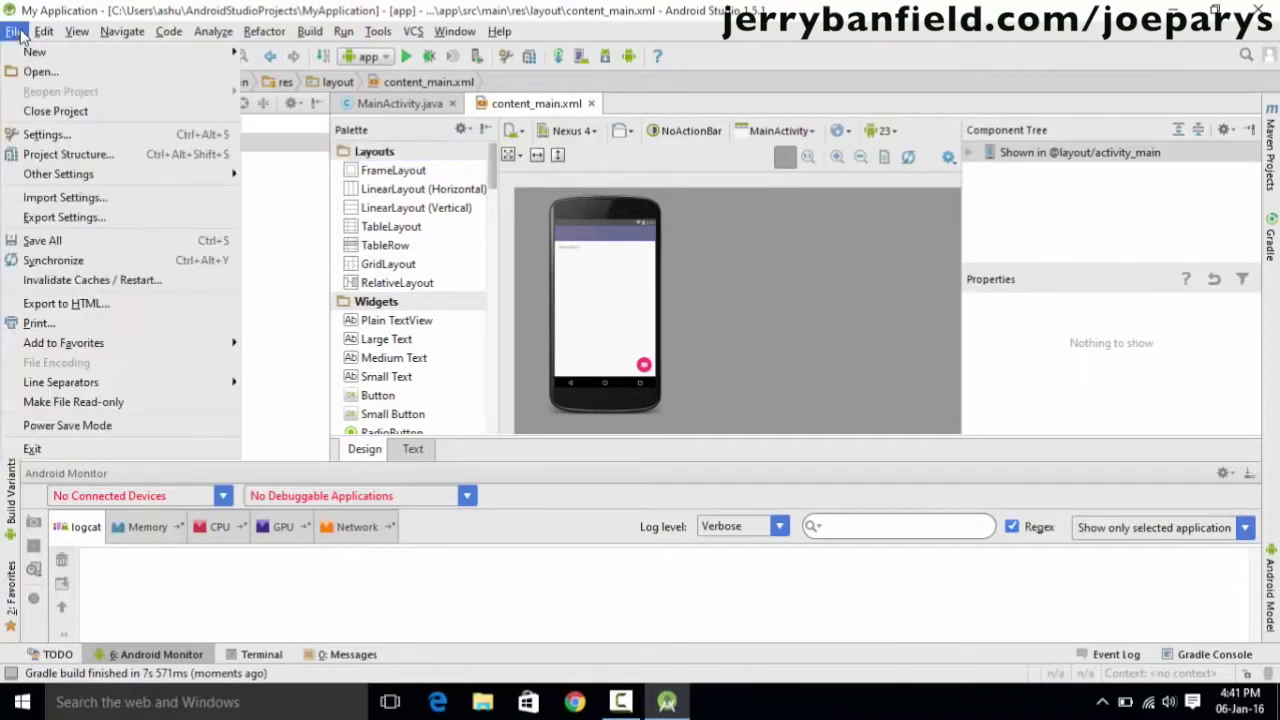
left_click(44, 31)
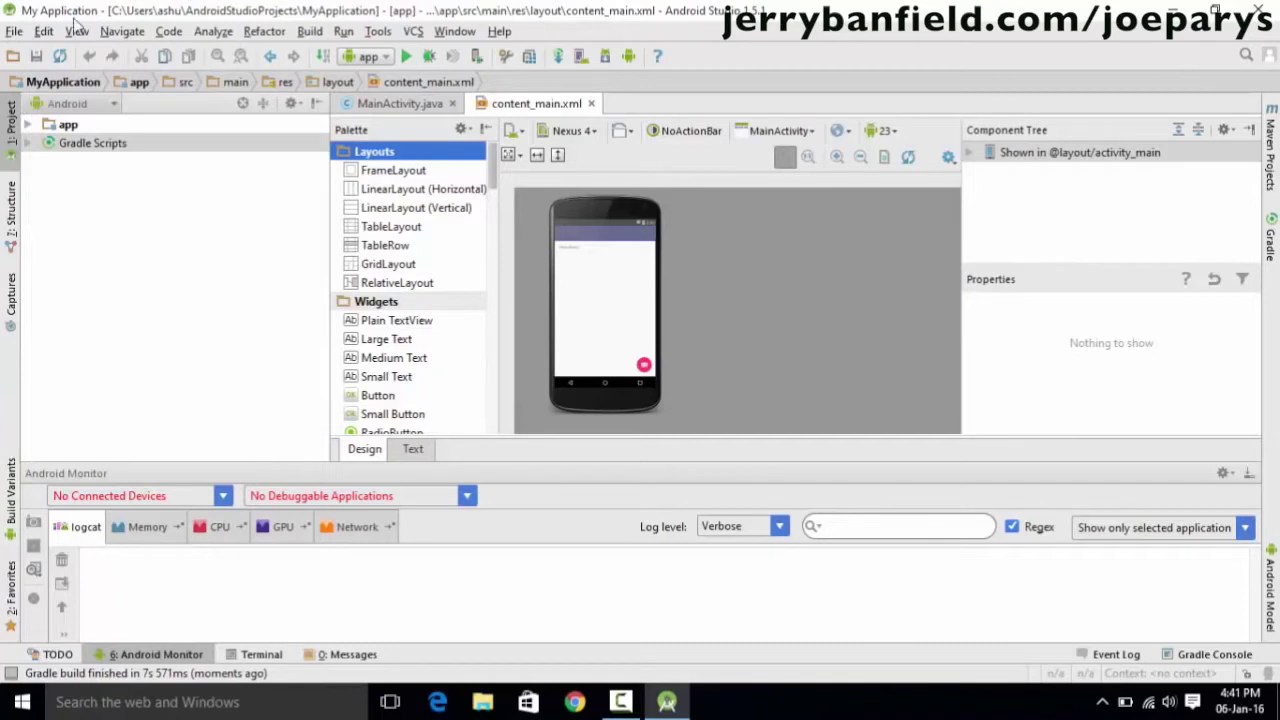
left_click(16, 34)
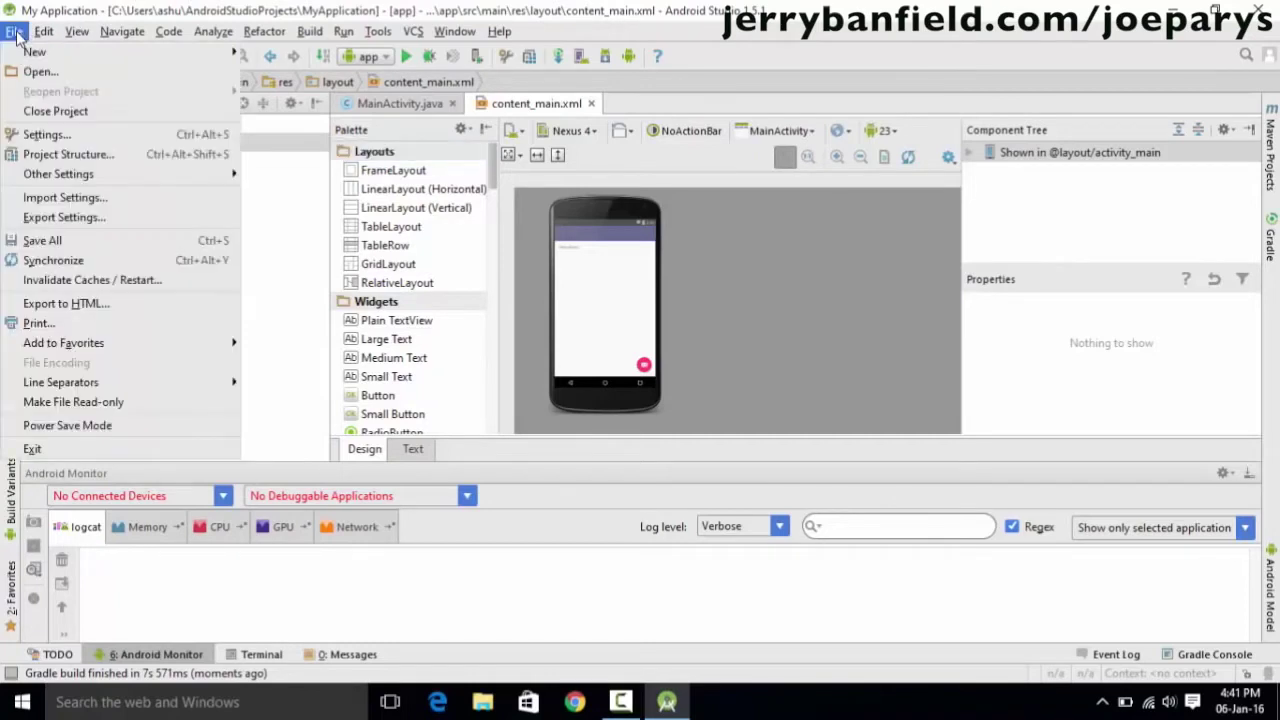
mouse_move(35, 51)
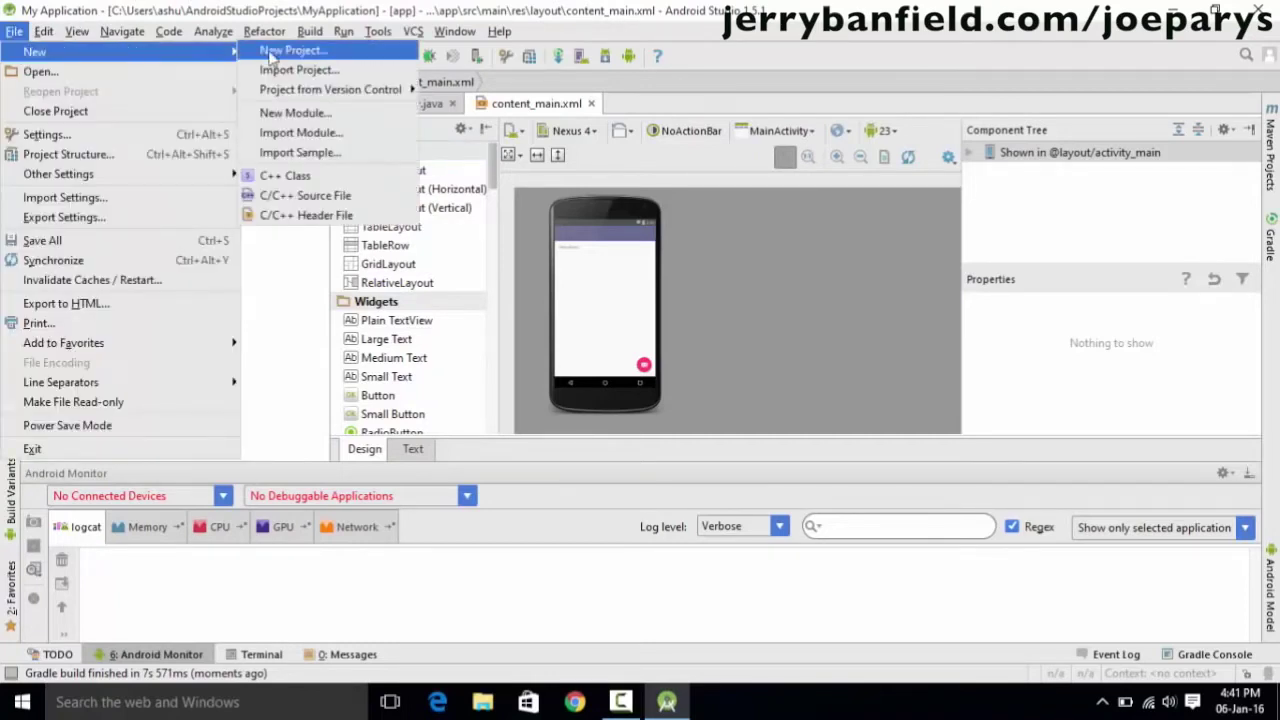
left_click(270, 56)
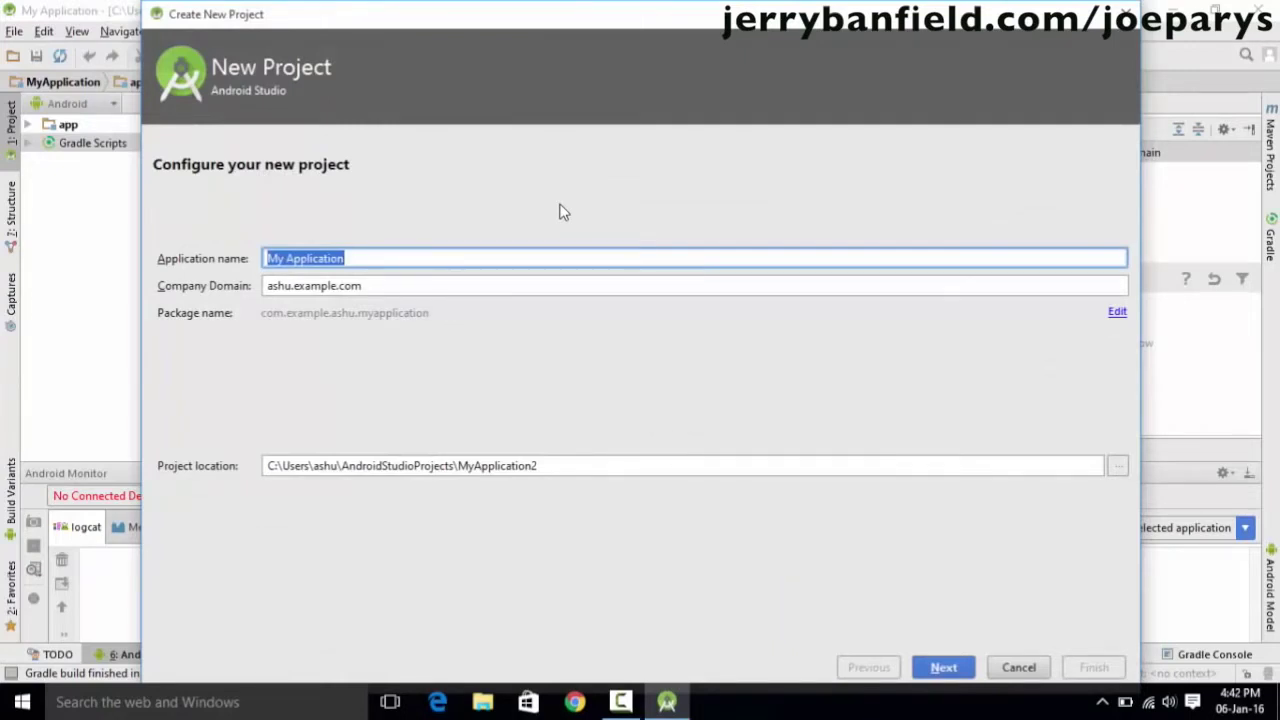
- Name the app MyApplication, change the company domain to application.example.com, and continue
type("MyApplication")
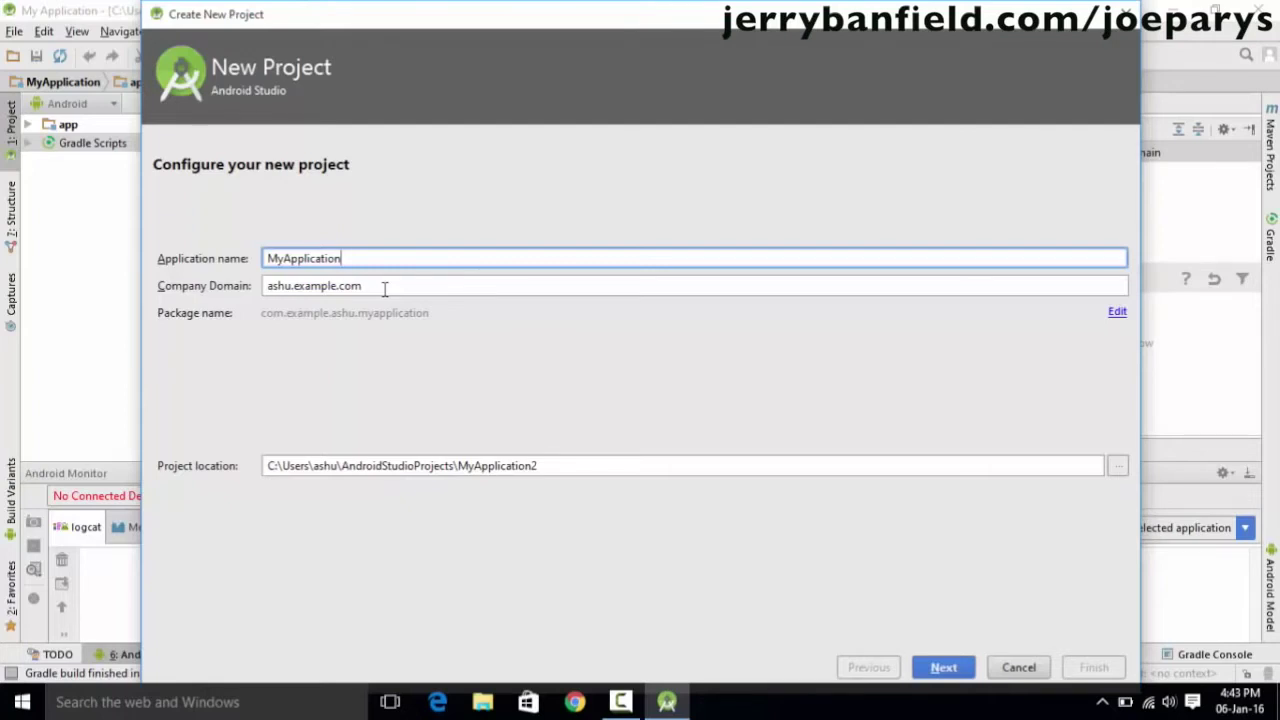
left_click(286, 286)
double_click(280, 286)
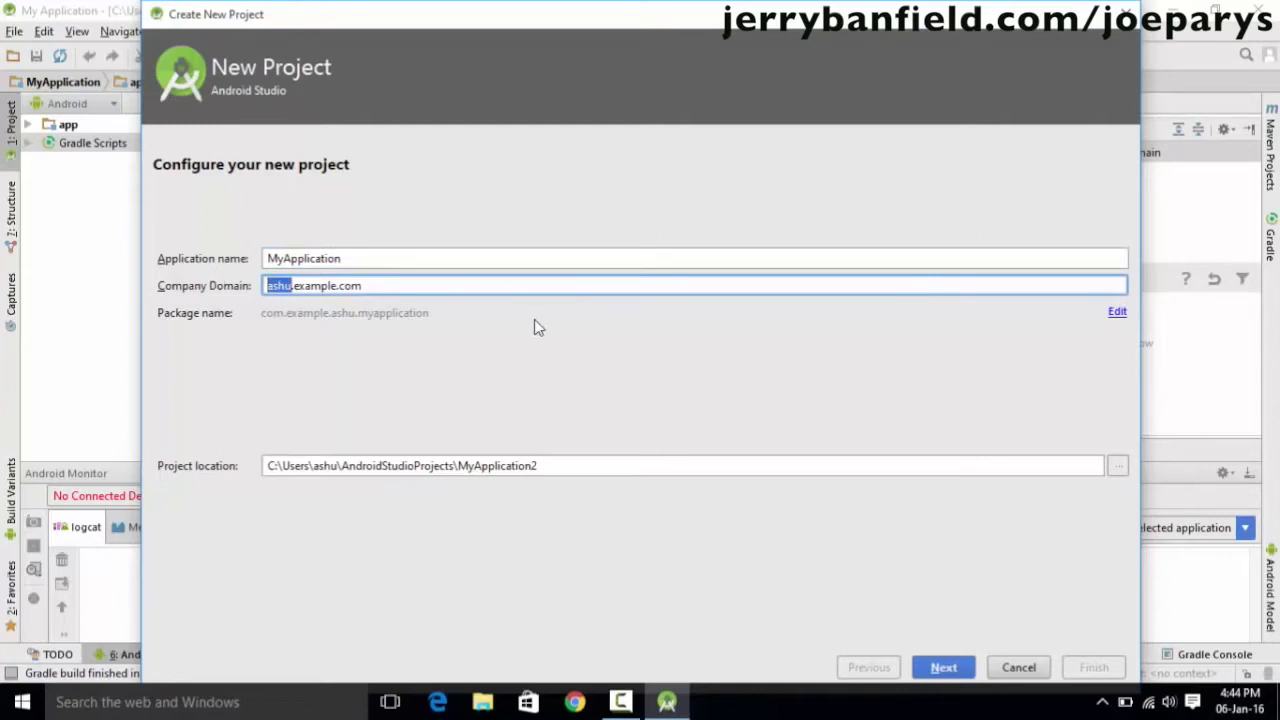
type("application")
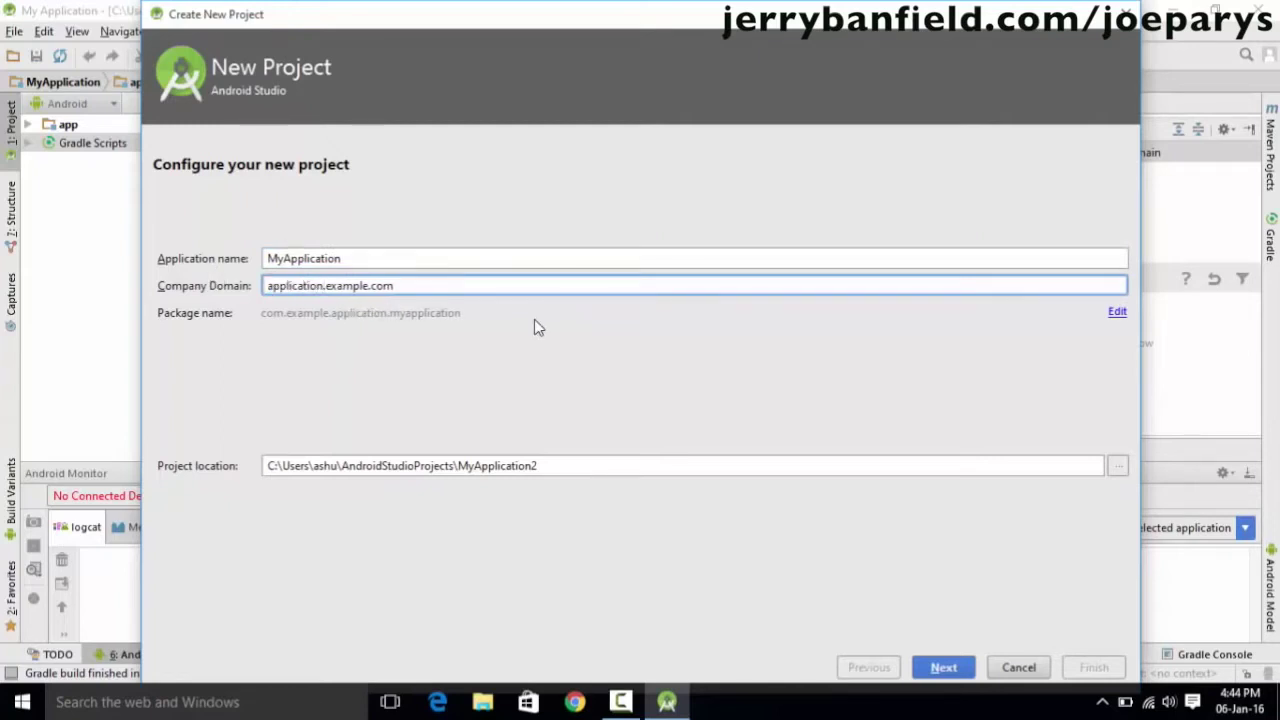
left_click(944, 669)
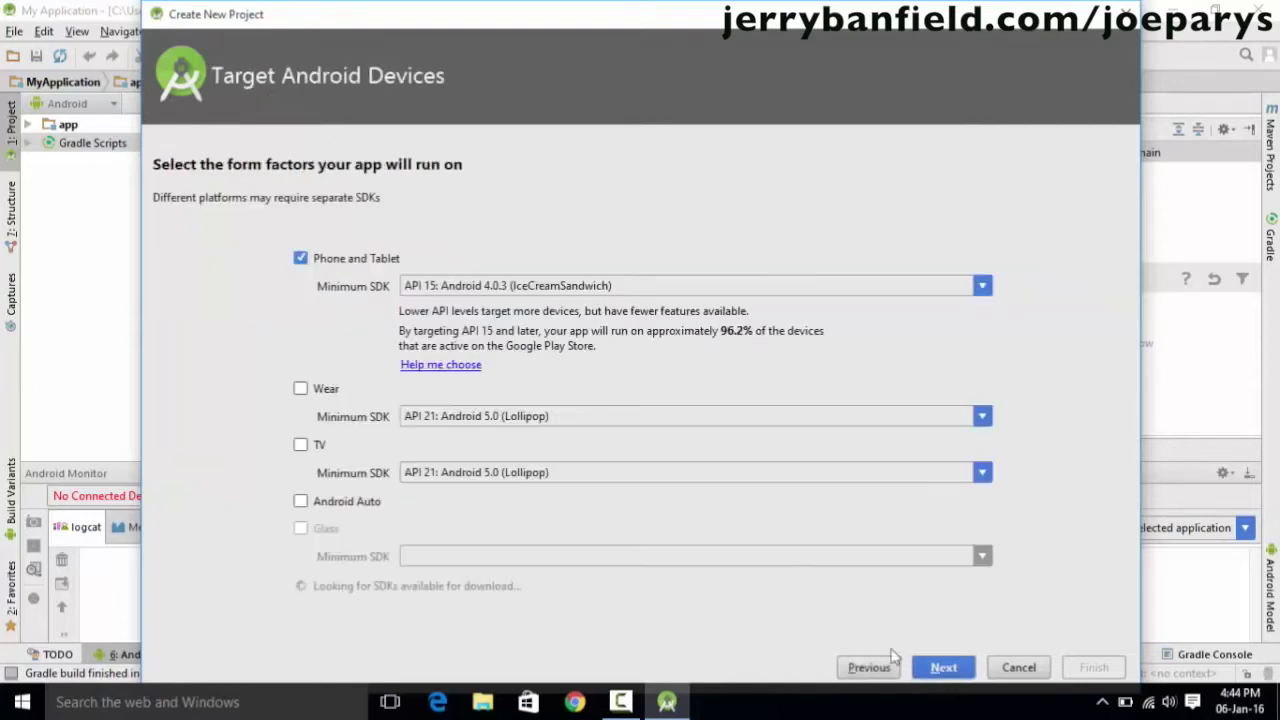
- Browse the Minimum SDK version list, leaving API 15: Android 4.0.3 selected
left_click(622, 287)
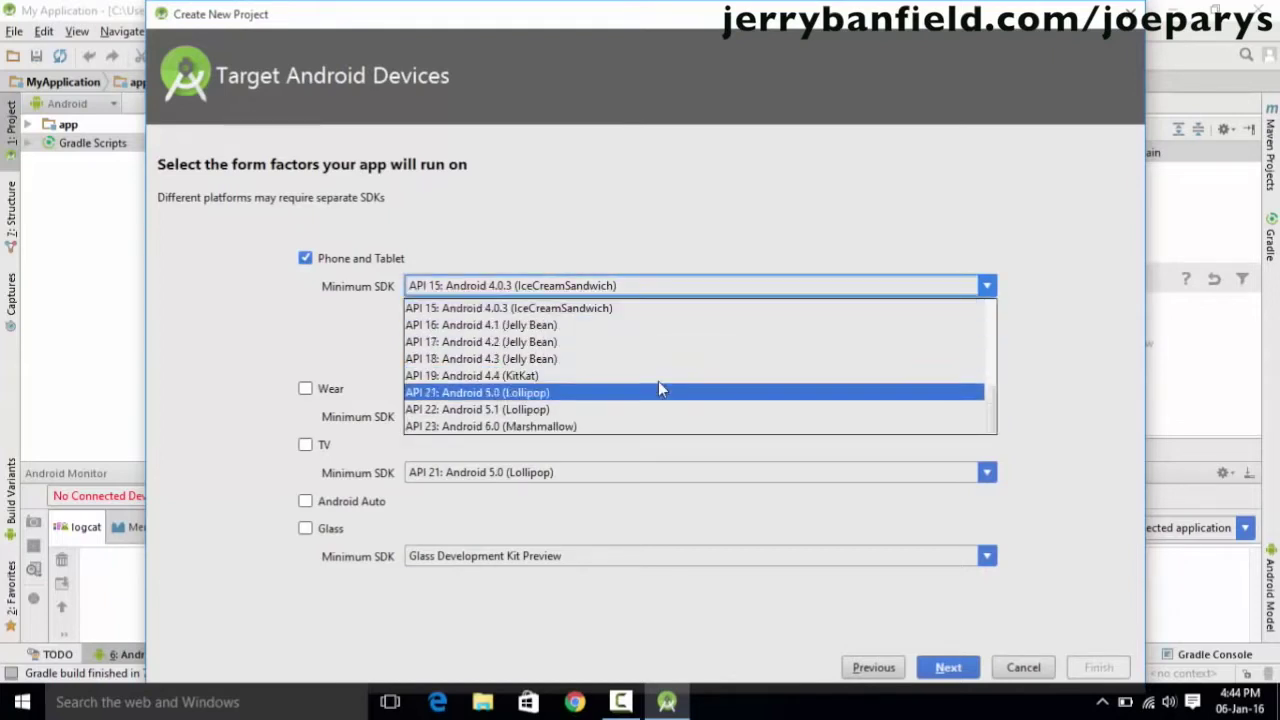
scroll(990, 370, "up", 5)
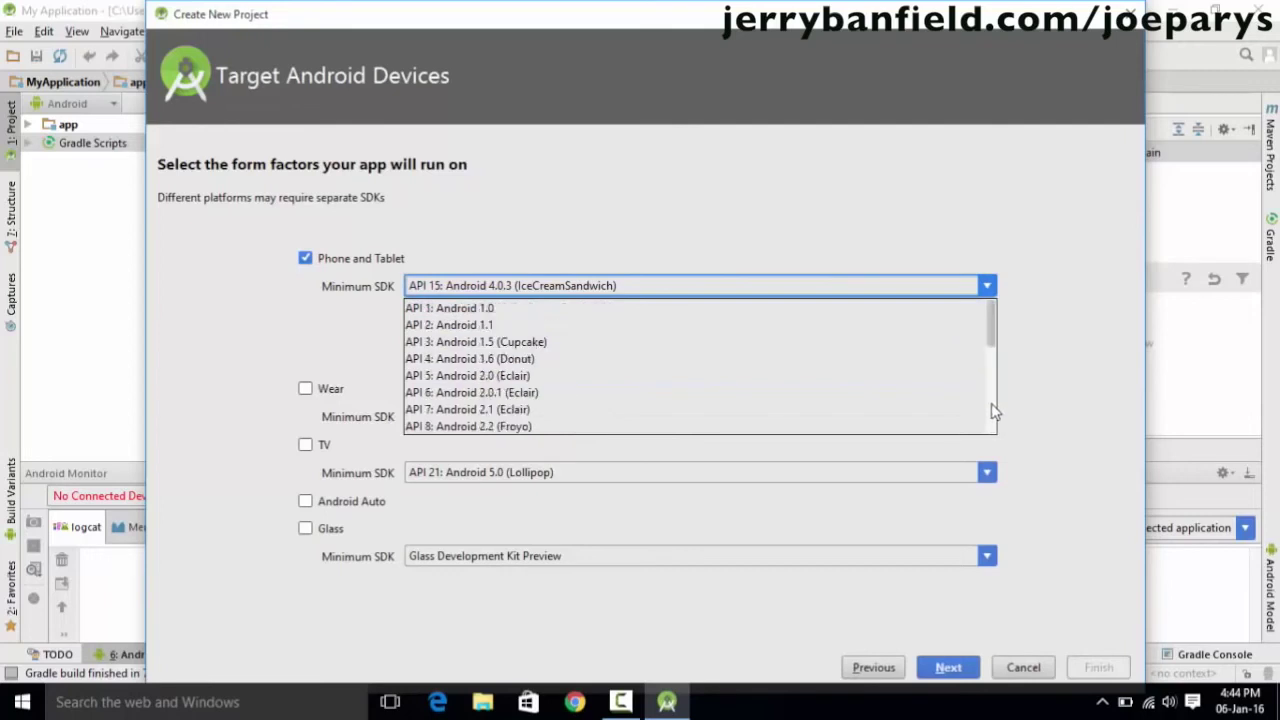
scroll(877, 403, "down", 5)
scroll(700, 370, "up", 5)
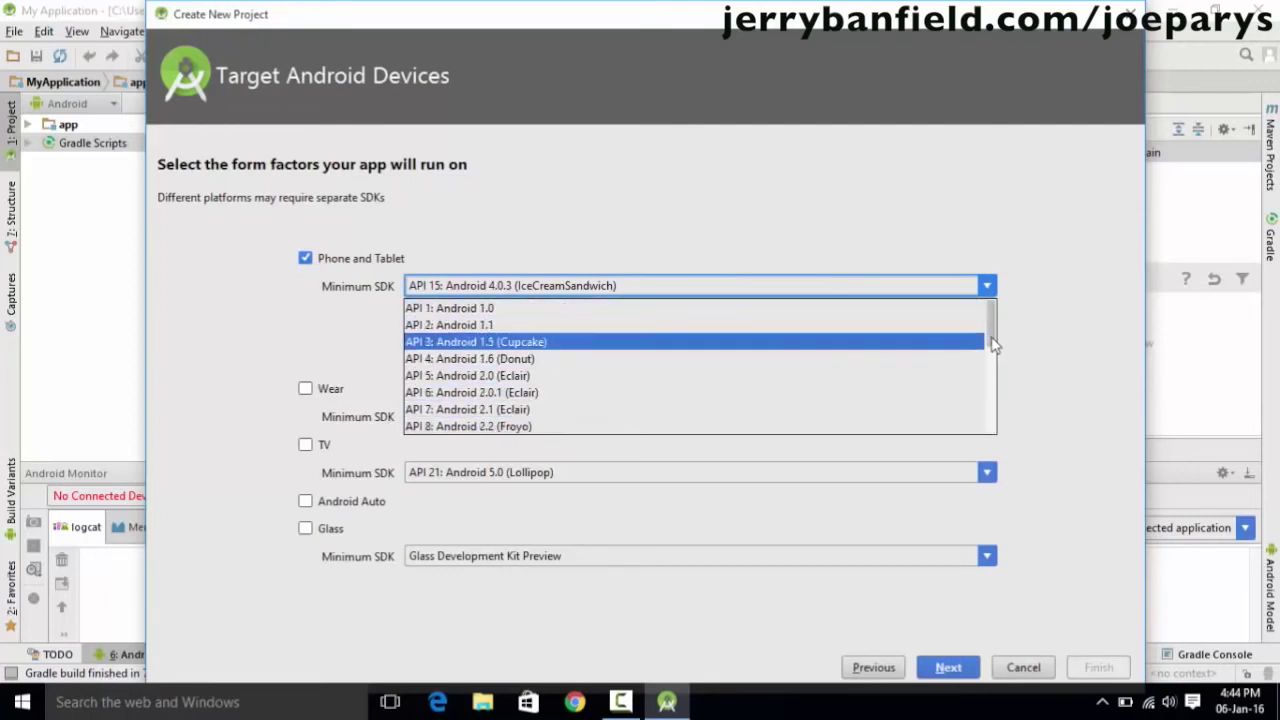
left_click_drag(994, 340, 991, 416)
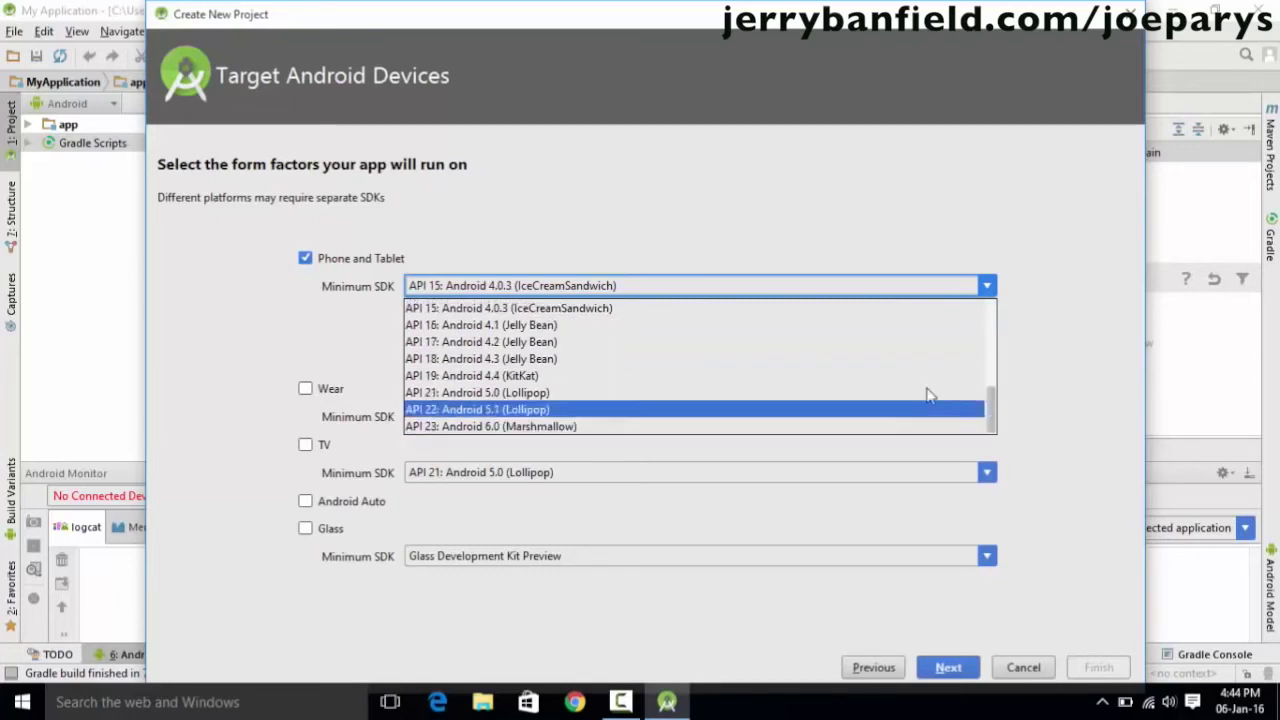
left_click(535, 228)
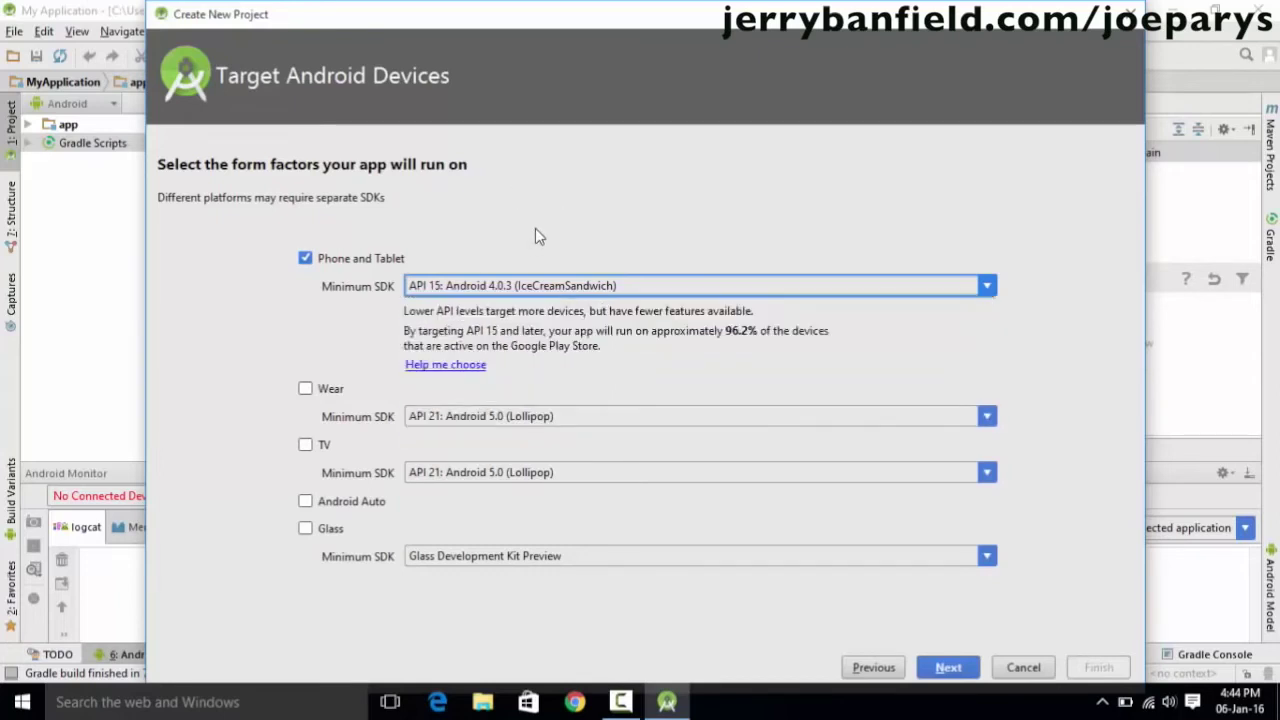
- Confirm API 15 as the minimum SDK and proceed to activity templates
left_click(596, 292)
left_click(593, 310)
left_click(641, 285)
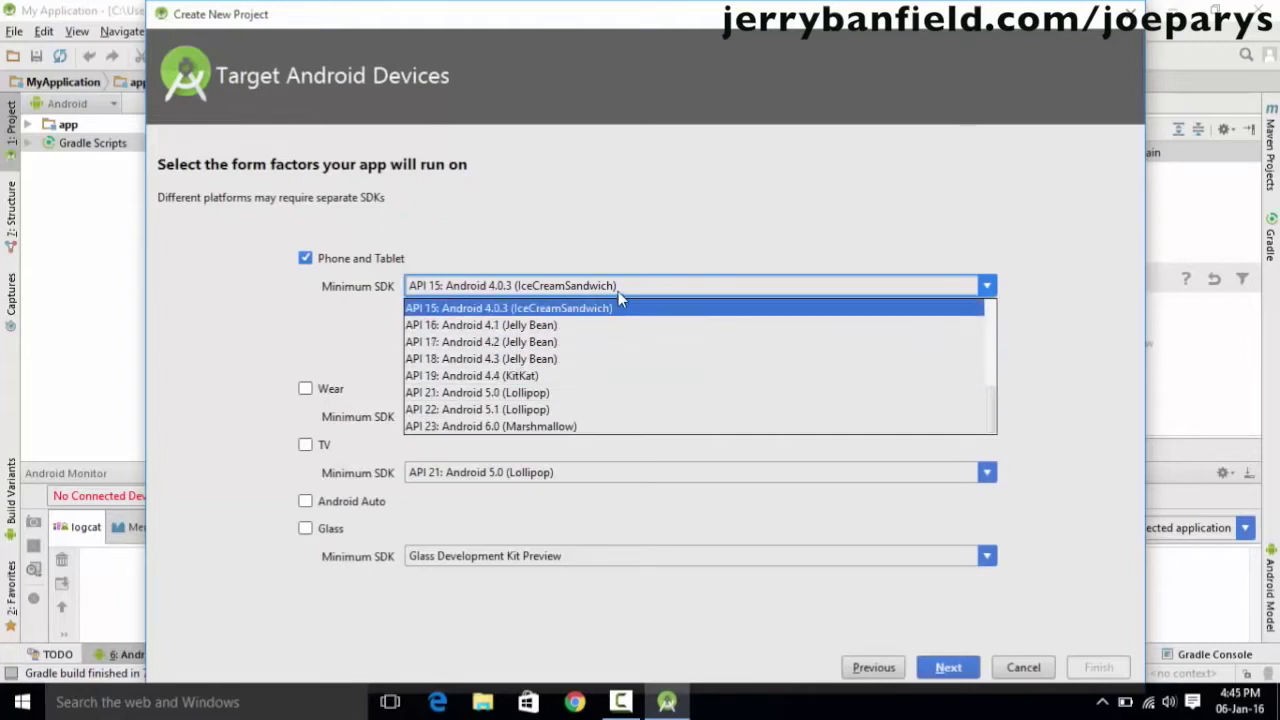
left_click(618, 291)
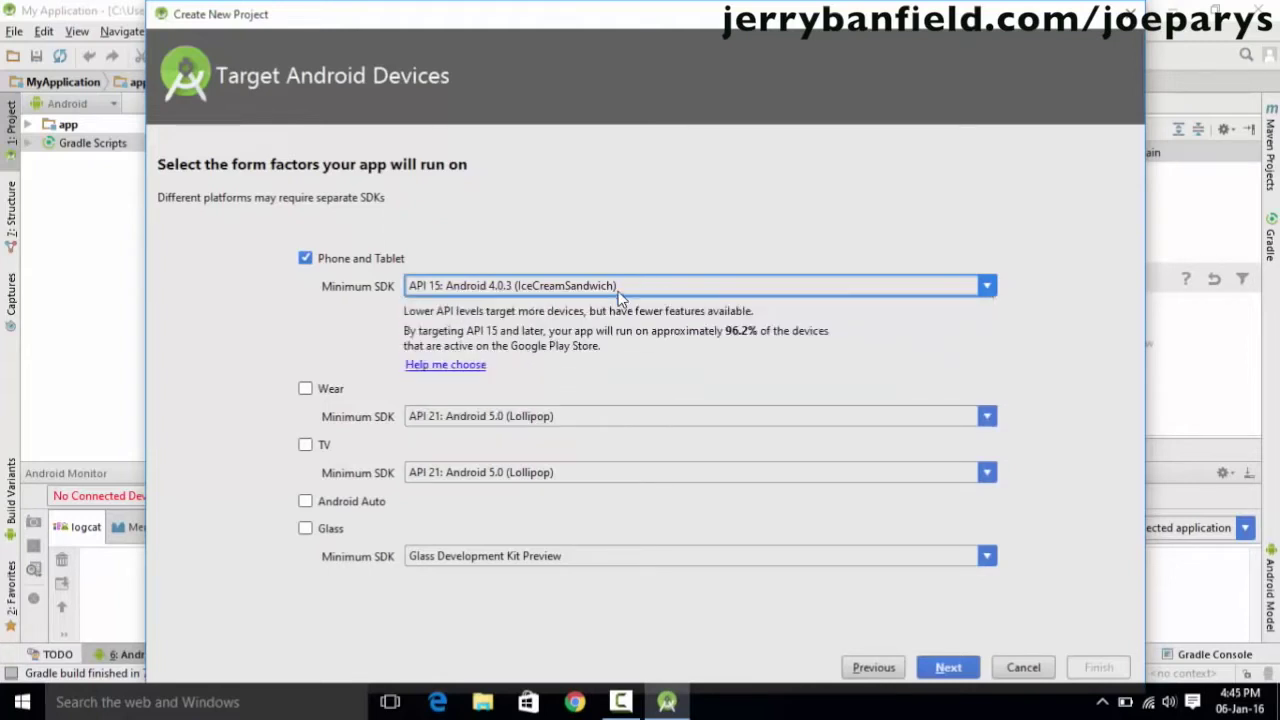
left_click(621, 292)
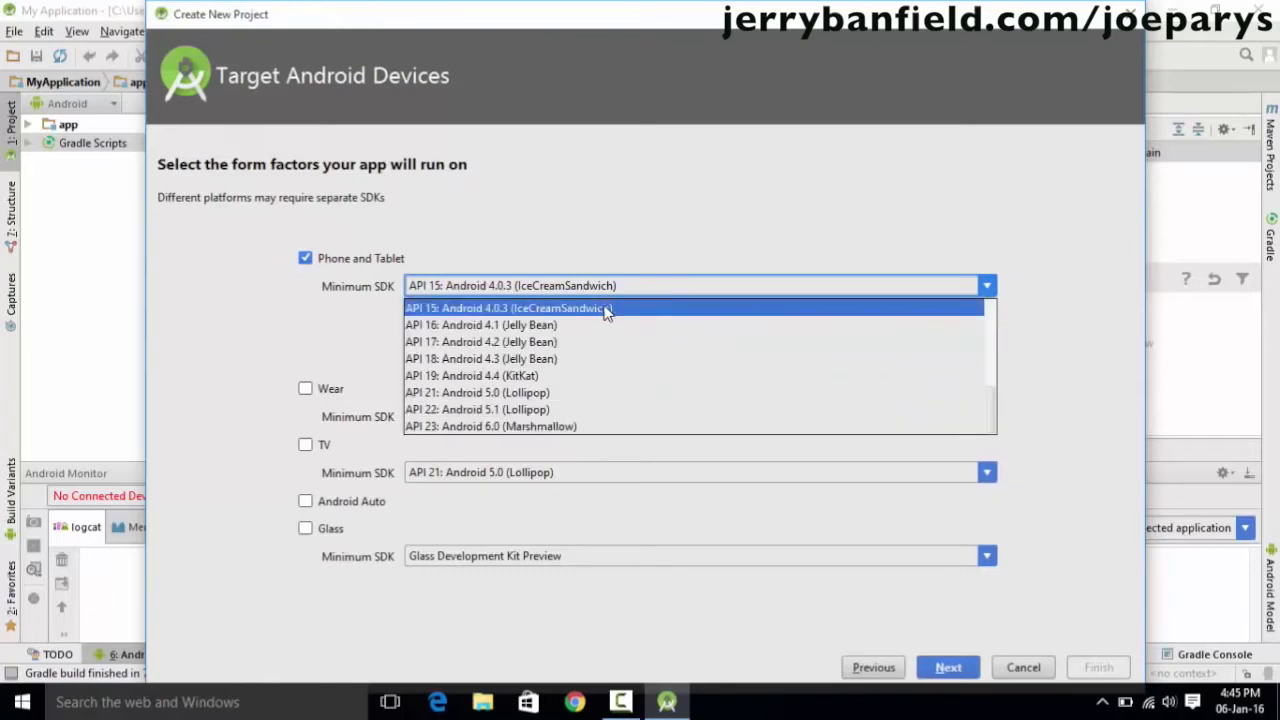
left_click(560, 312)
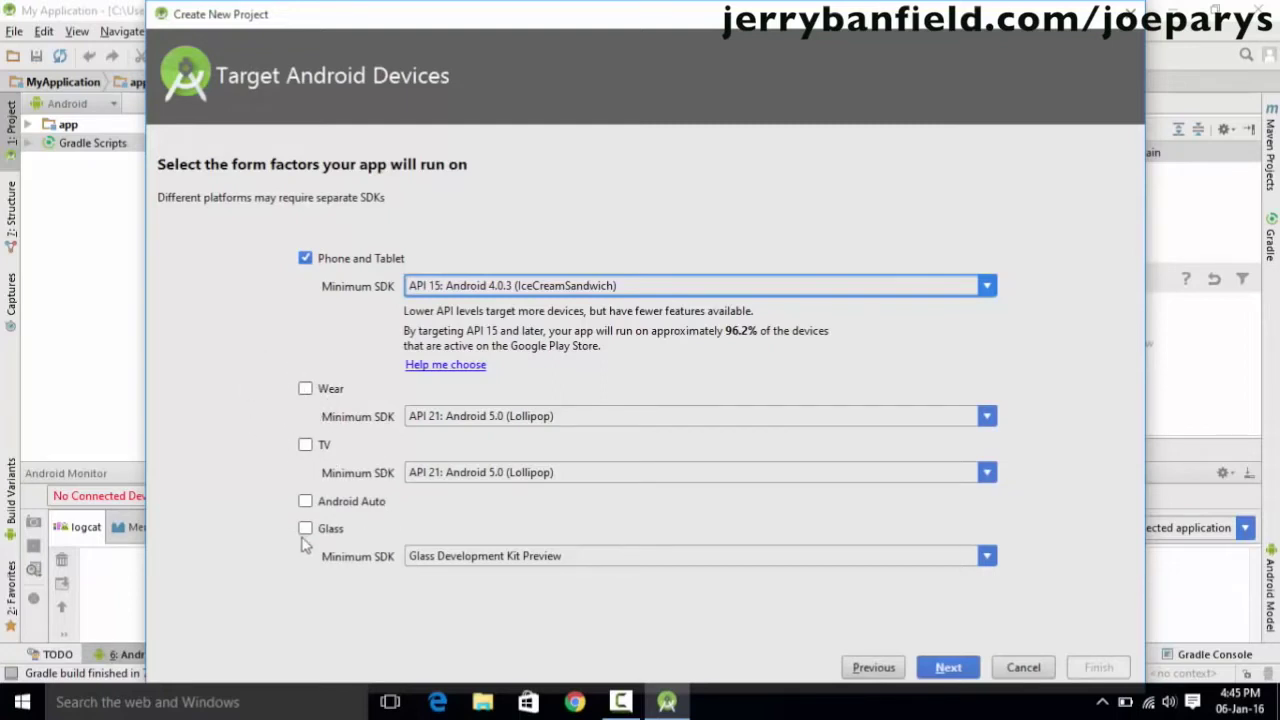
left_click(490, 287)
left_click(490, 287)
left_click(697, 287)
left_click(686, 306)
left_click(946, 668)
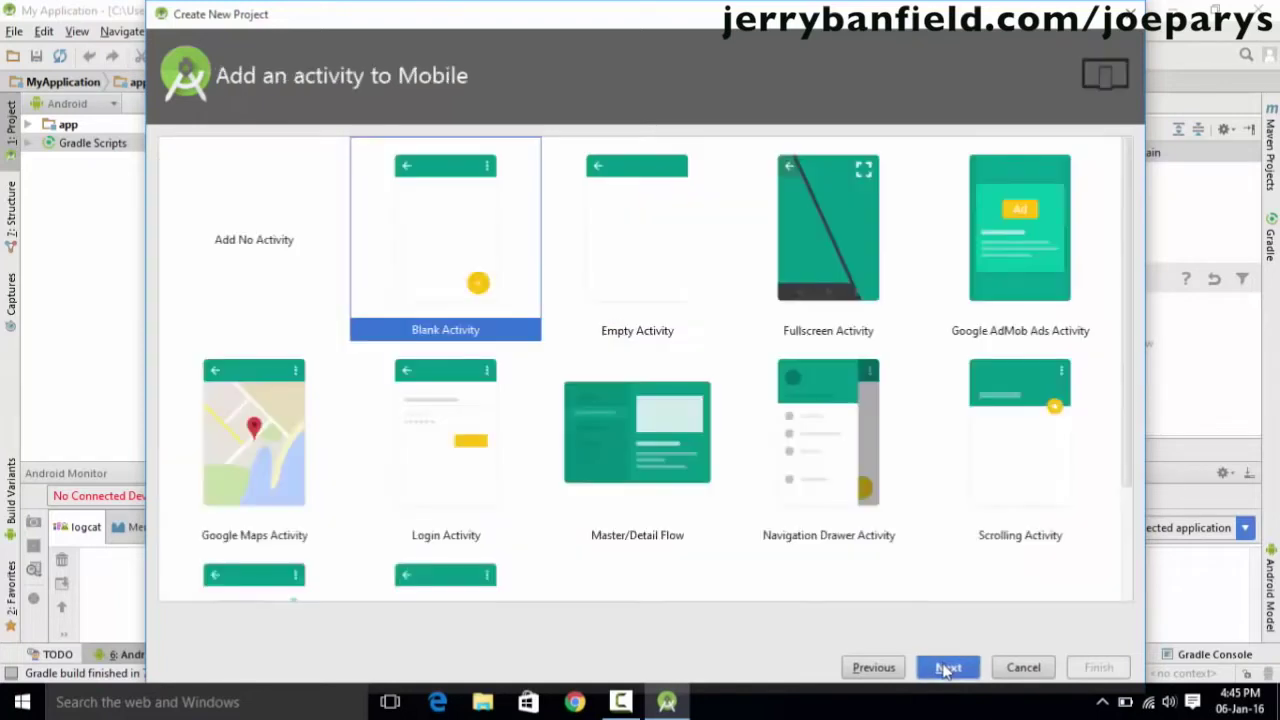
- Proceed with the Blank Activity template to the Customize the Activity page
left_click_drag(446, 29, 451, 28)
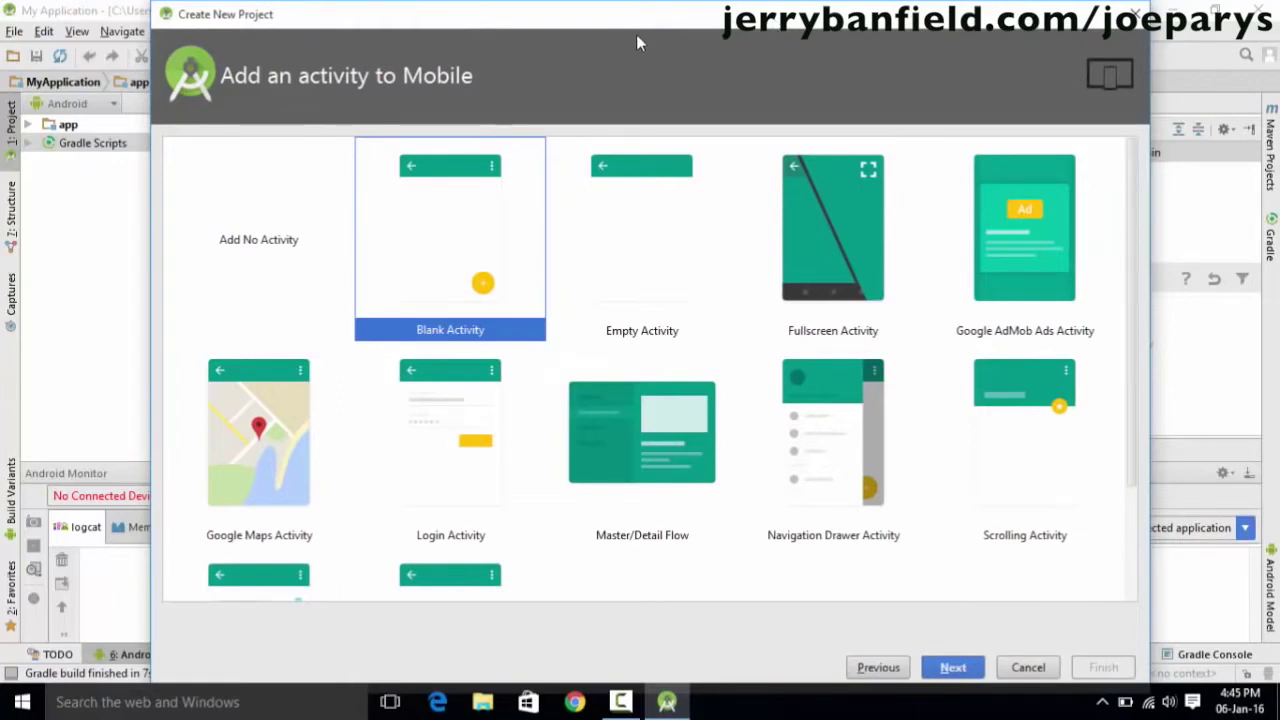
left_click_drag(643, 22, 646, 22)
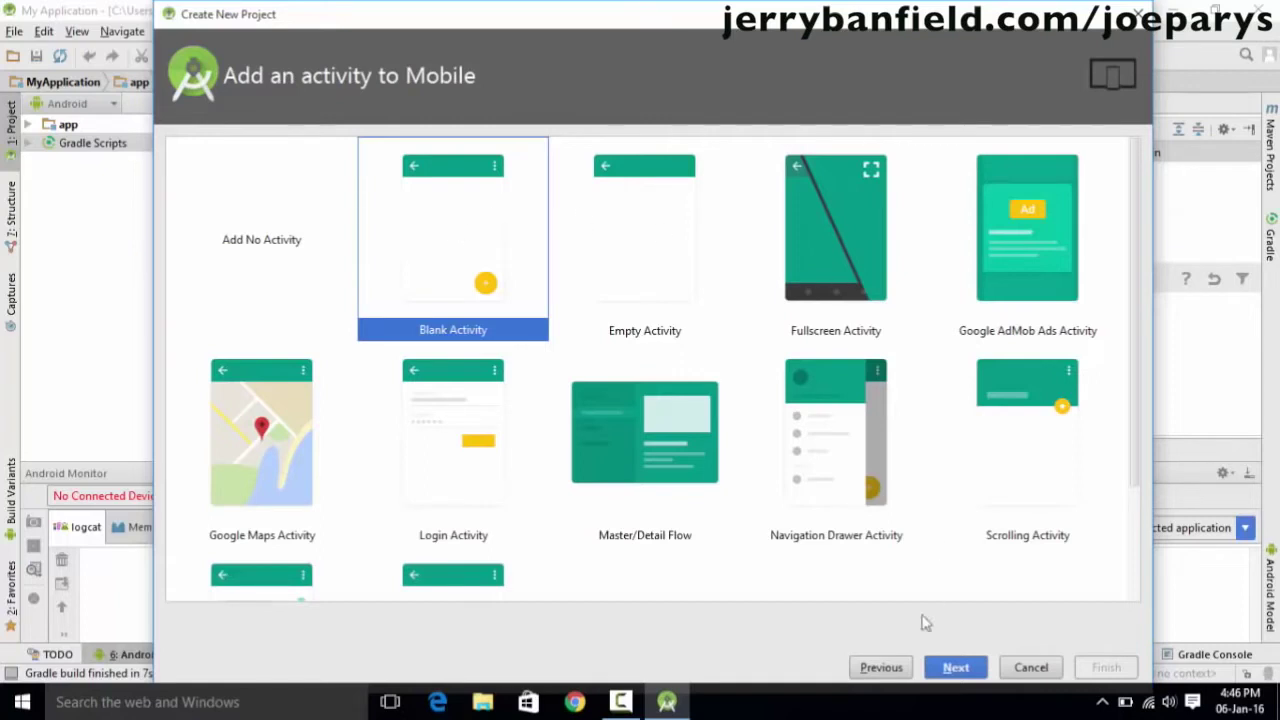
left_click(953, 668)
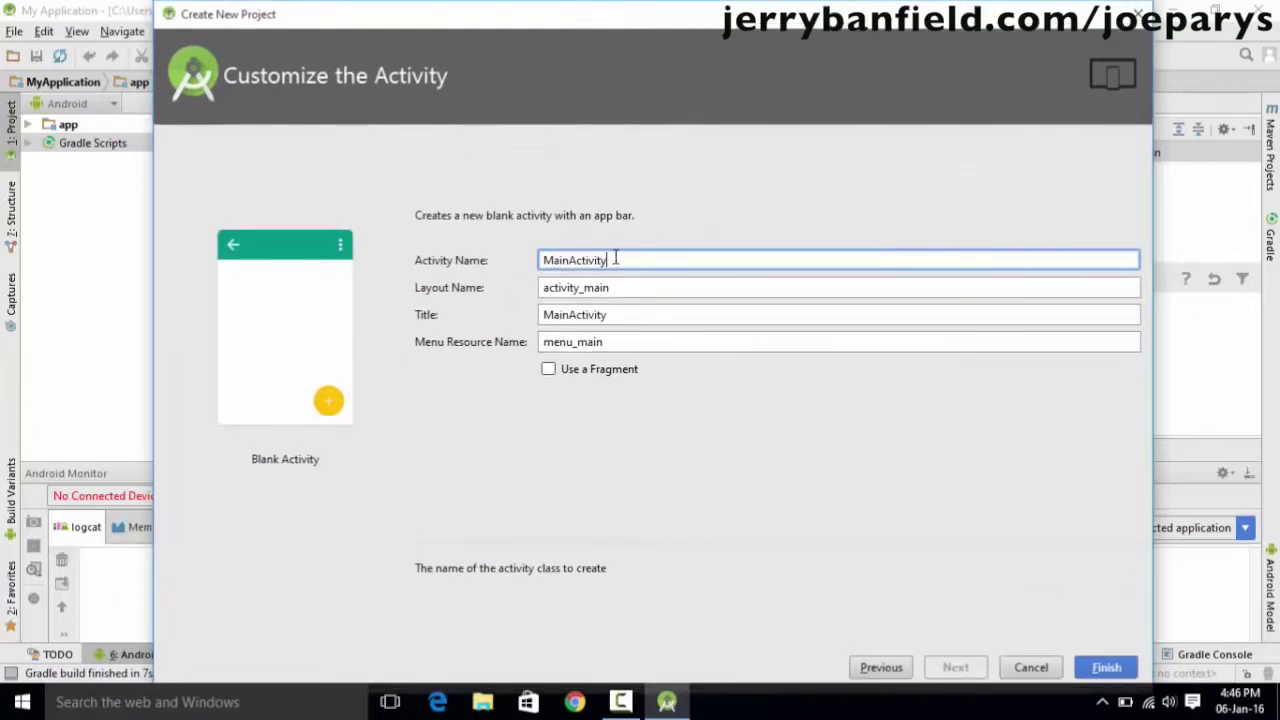
- Check the MainActivity activity name and finish generating the project
left_click_drag(613, 259, 540, 260)
left_click(680, 257)
left_click(1105, 667)
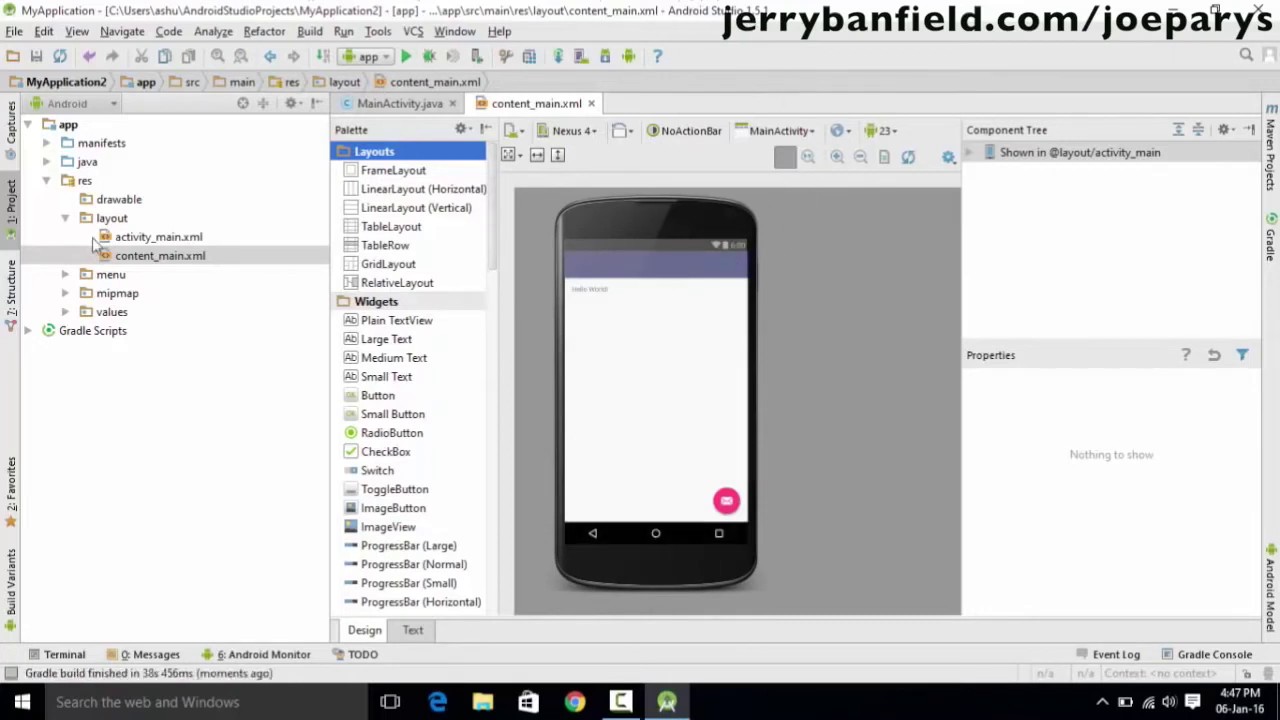
- Expand app, then its manifests, java and res folders in the Project pane
left_click(28, 124)
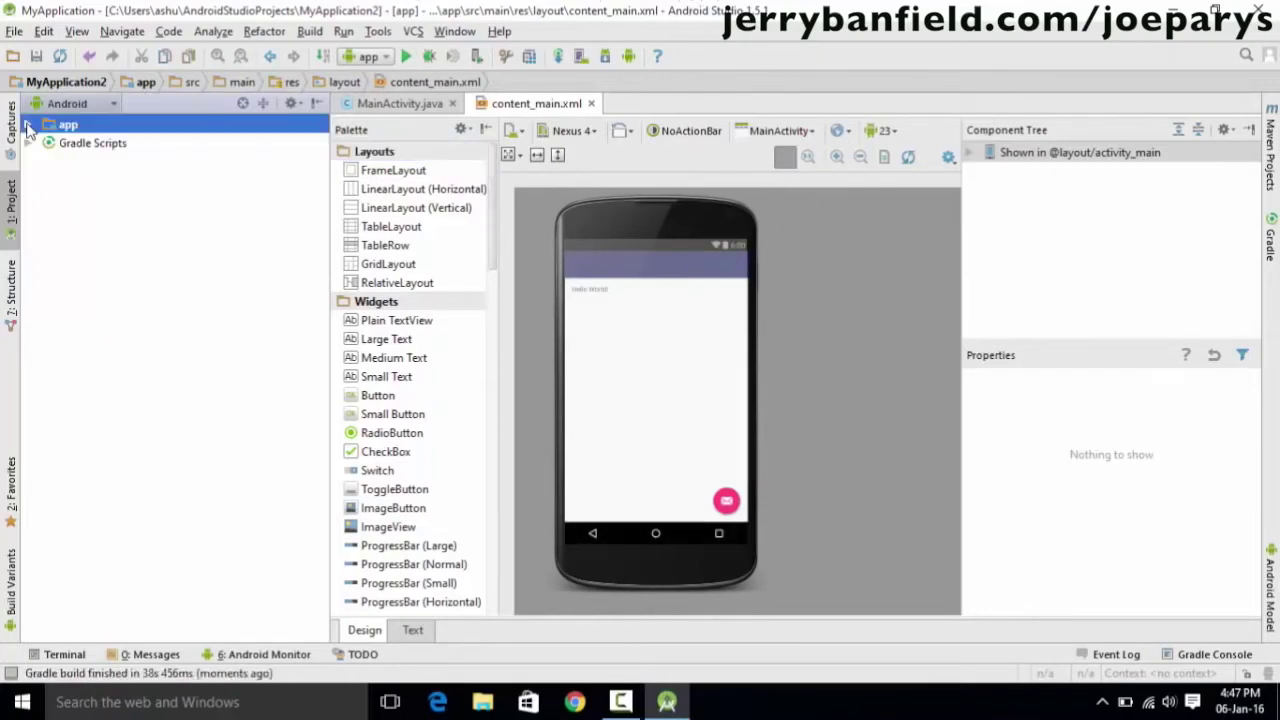
left_click(28, 124)
left_click(46, 143)
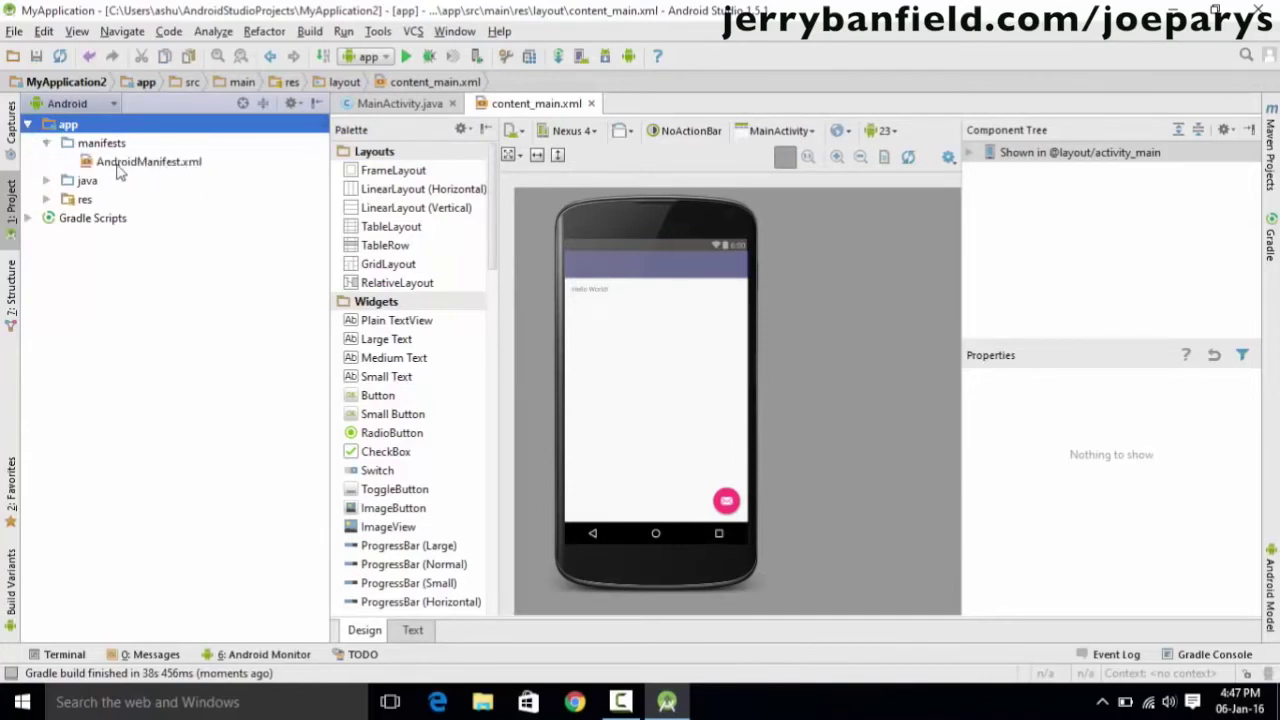
left_click(46, 181)
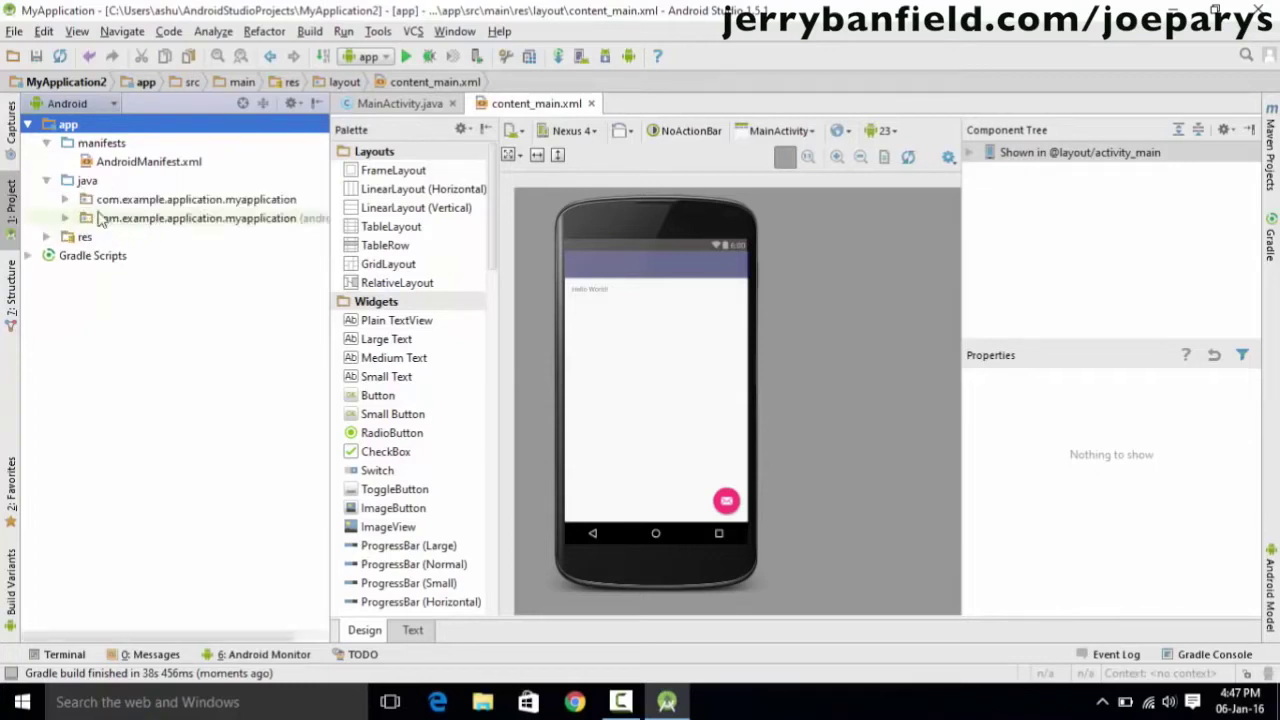
left_click(46, 238)
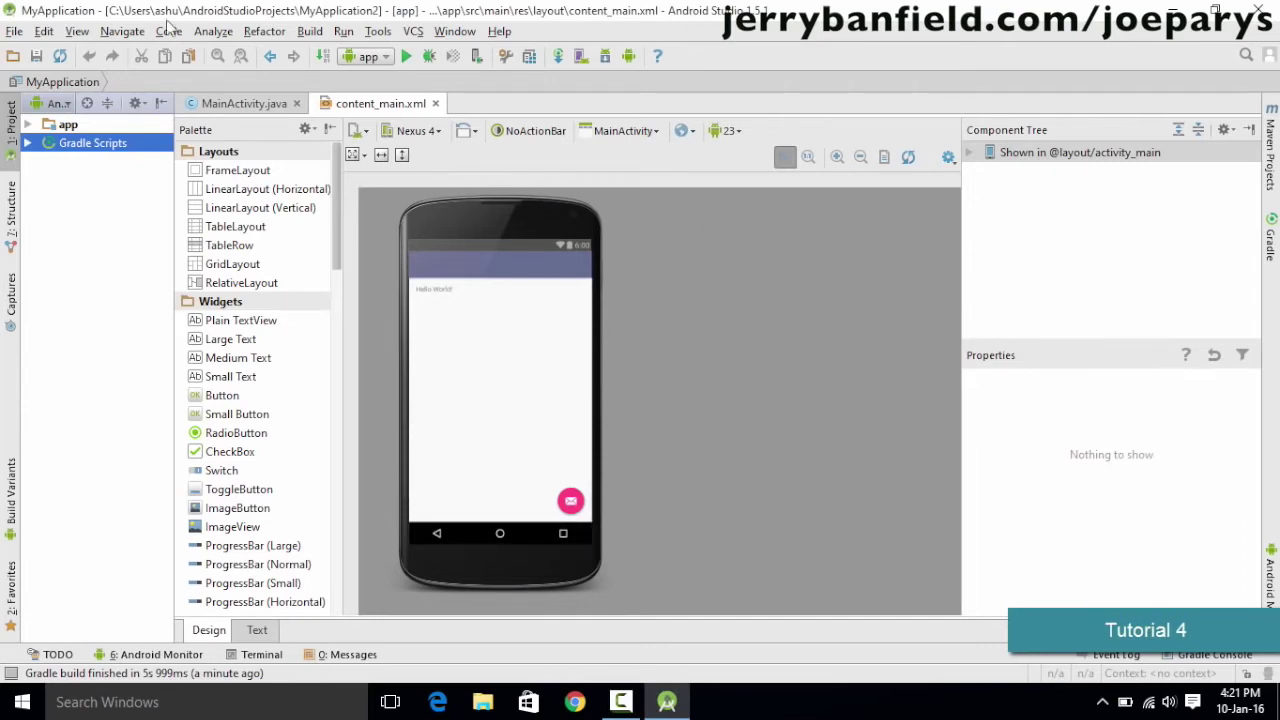
- Open Project Structure and review the Android SDK and JDK location paths
left_click(13, 33)
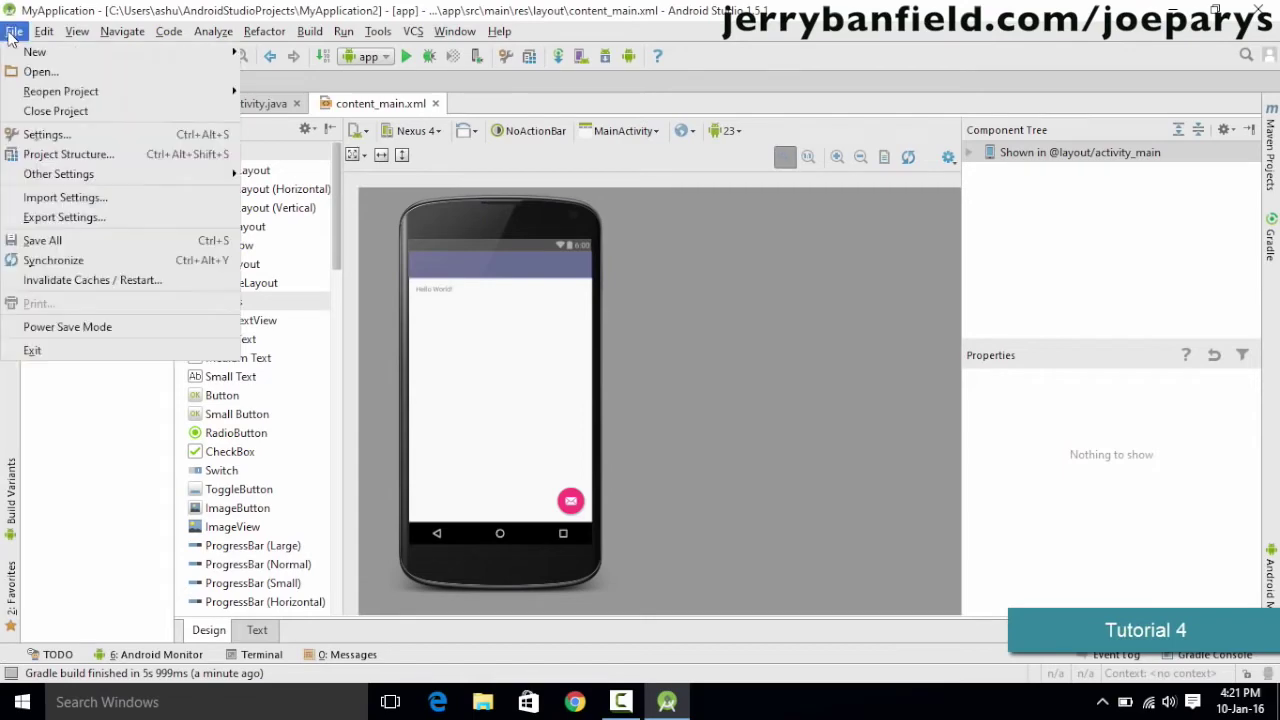
left_click(56, 158)
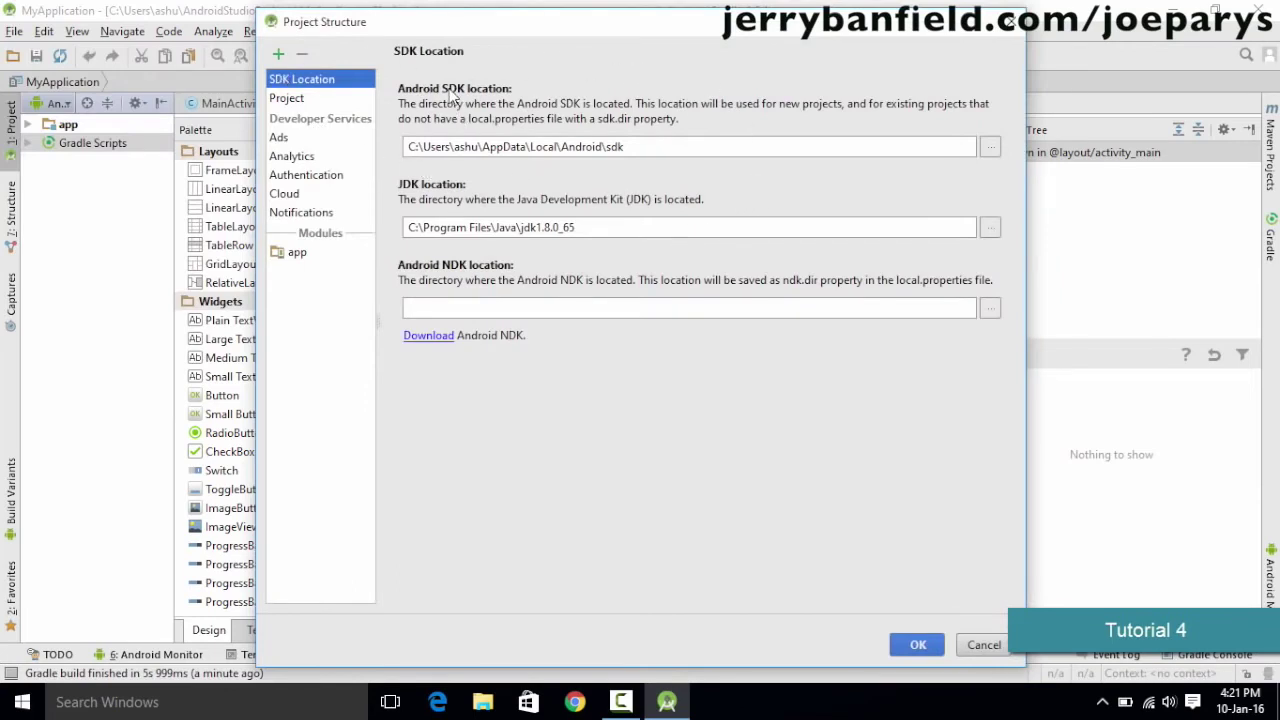
left_click(612, 146)
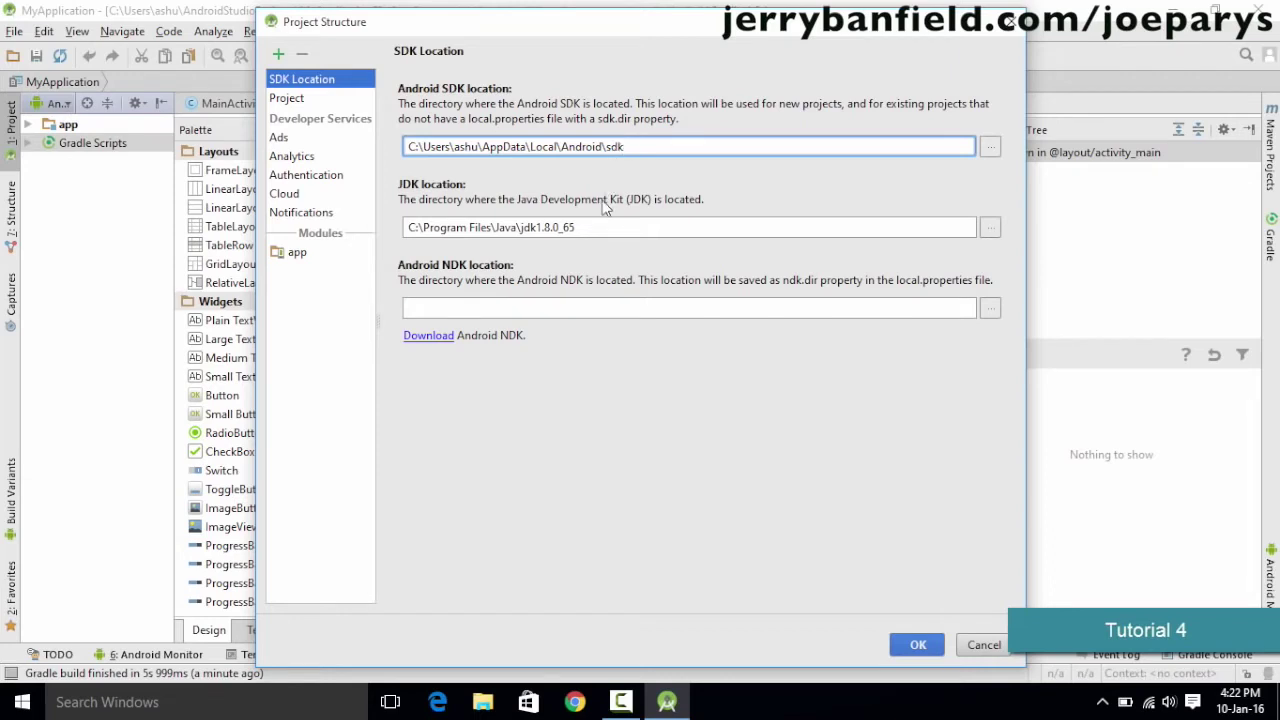
left_click(599, 226)
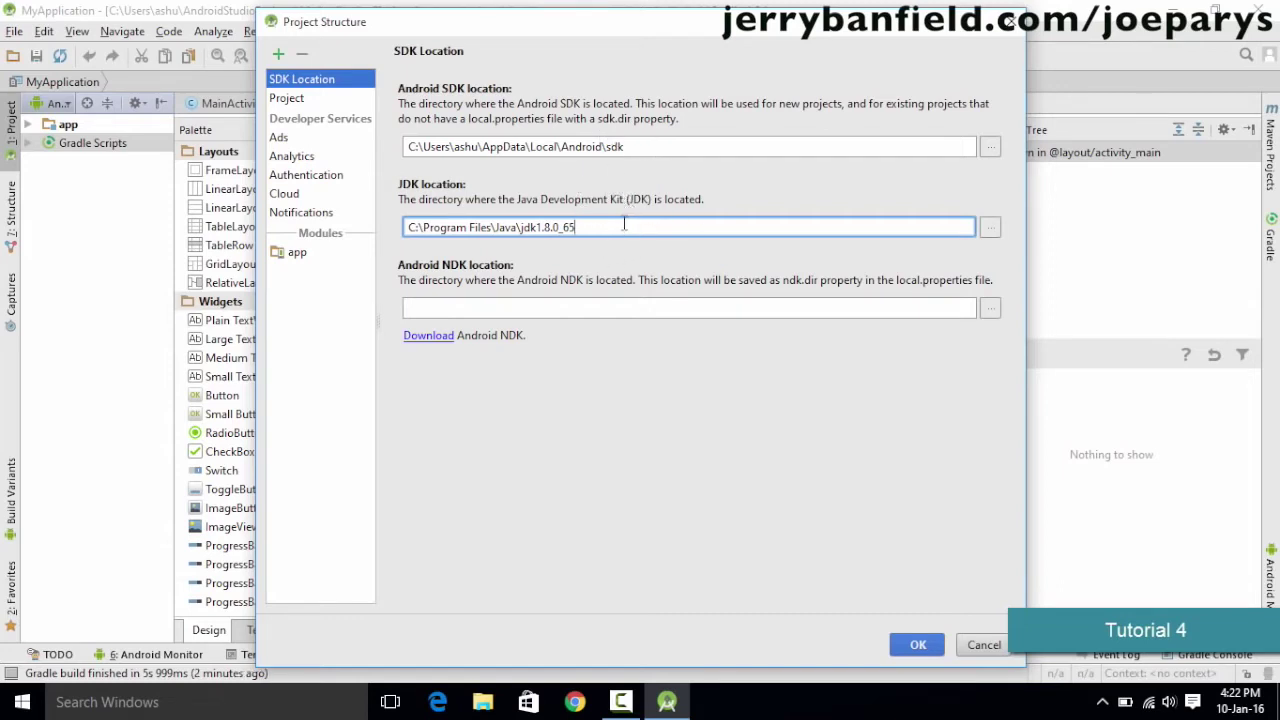
- Browse for the JDK installation folder, close the chooser, and confirm the settings
left_click(989, 228)
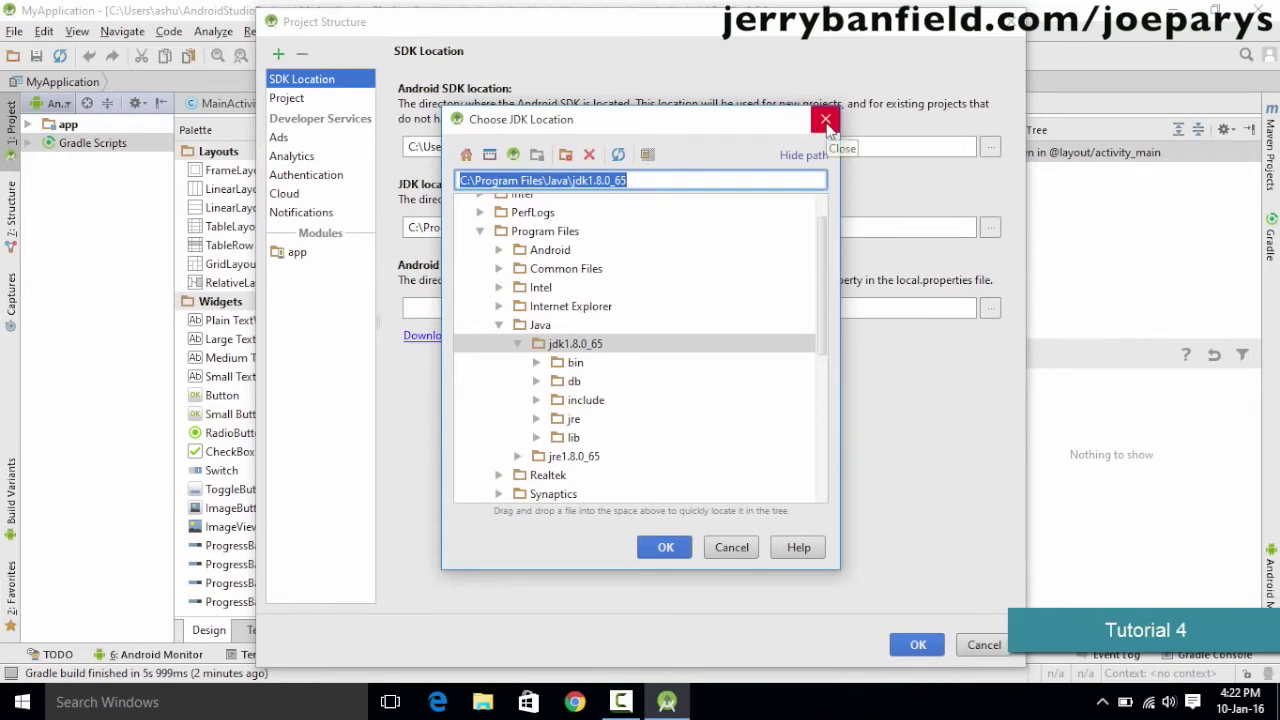
left_click(826, 122)
left_click(920, 646)
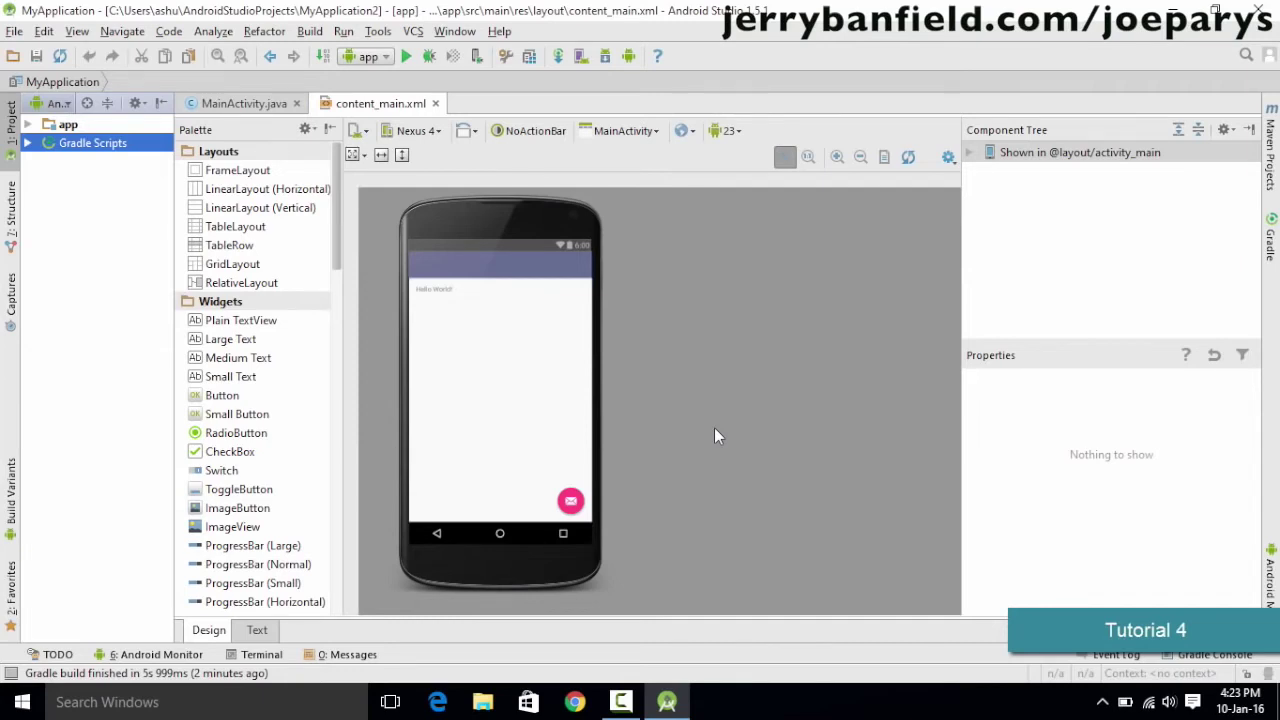
- Open Default Settings > Android SDK from the toolbar's SDK Manager icon
left_click(604, 57)
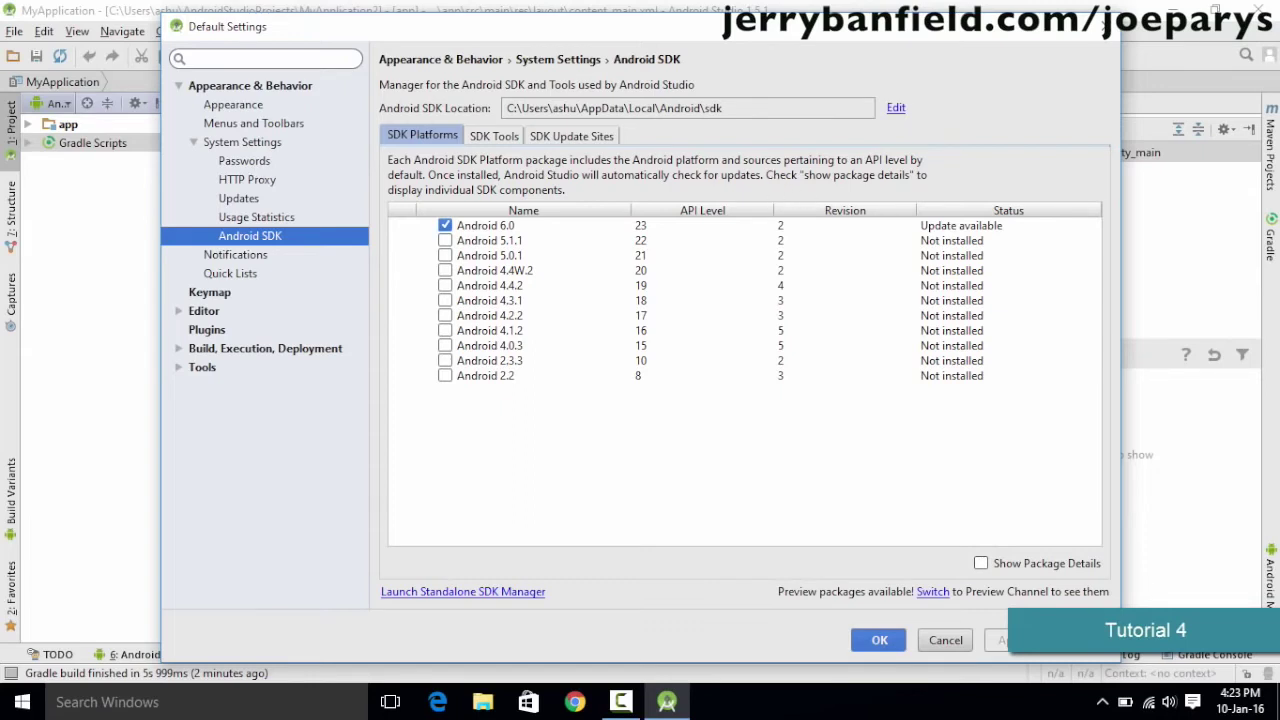
- Show the SDK Tools list with Build Tools, Platform-Tools 23.1 and the HAXM installer
left_click(491, 137)
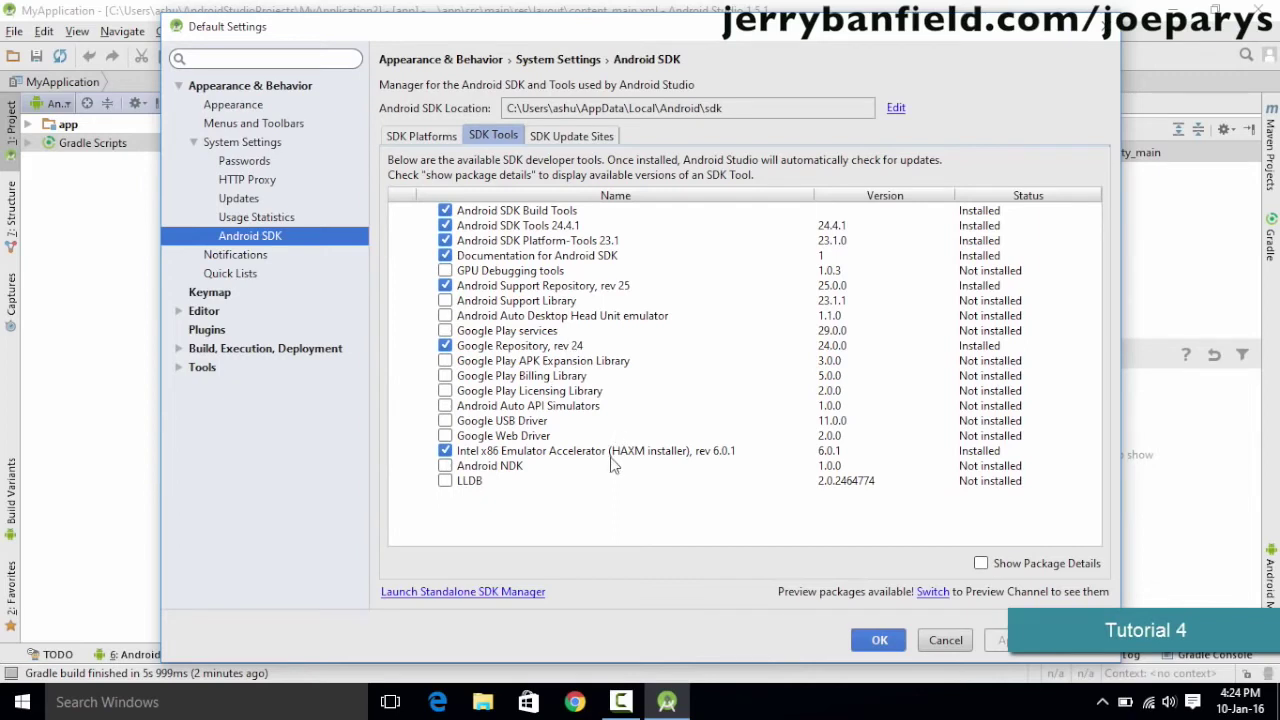
- Tick and then untick Google Web Driver so no extra SDK tools get installed
left_click(451, 440)
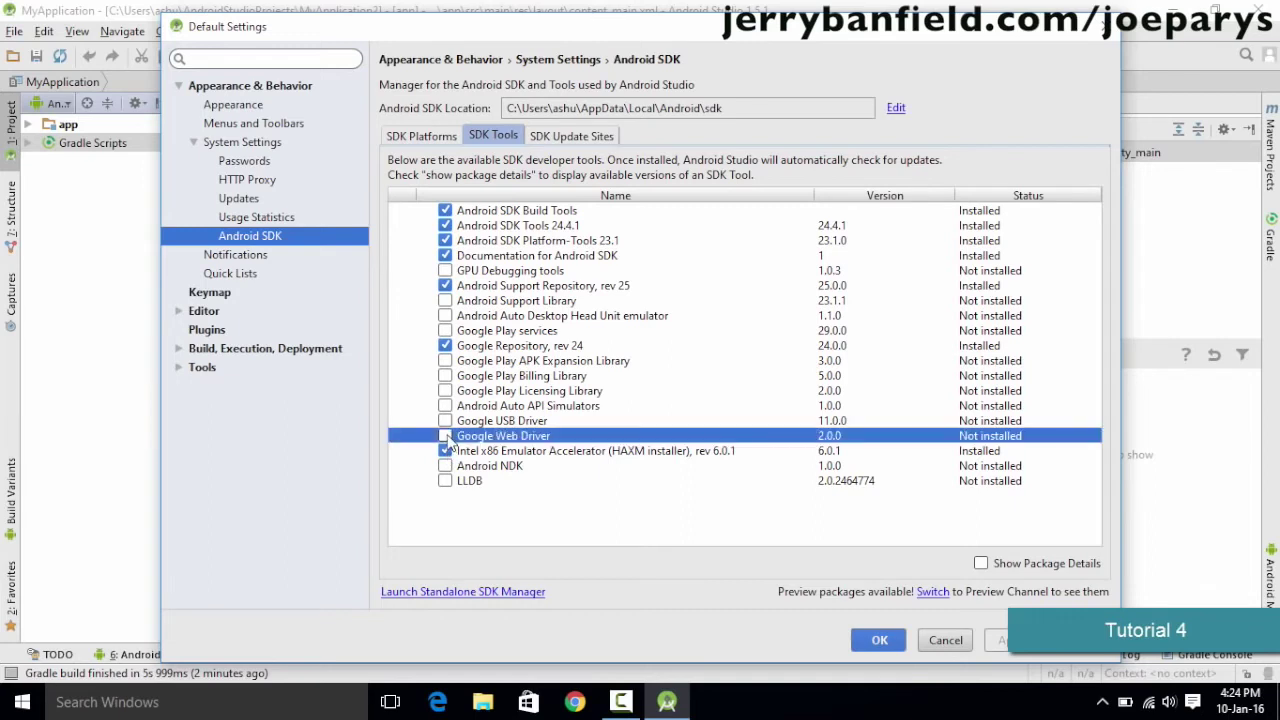
left_click(447, 438)
left_click(446, 436)
- Close the SDK settings with OK and turn off Include Device Frames in the preview options
left_click(876, 639)
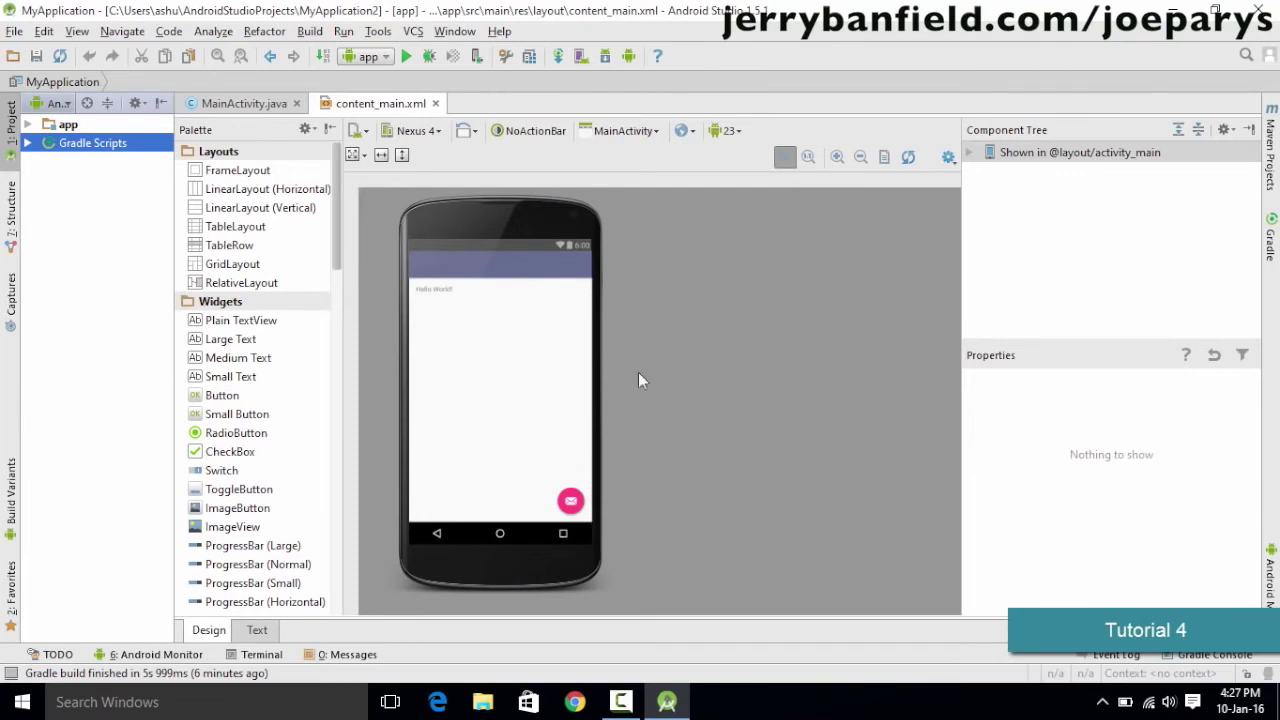
left_click(948, 158)
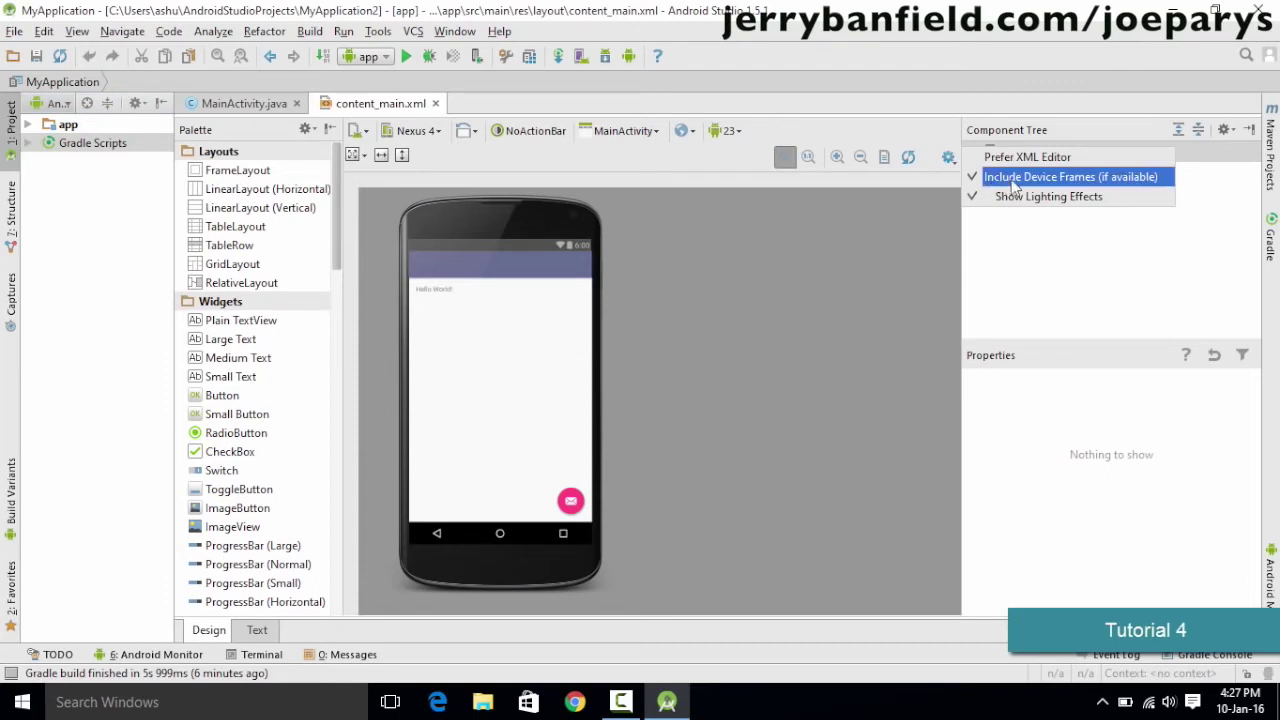
left_click(1086, 185)
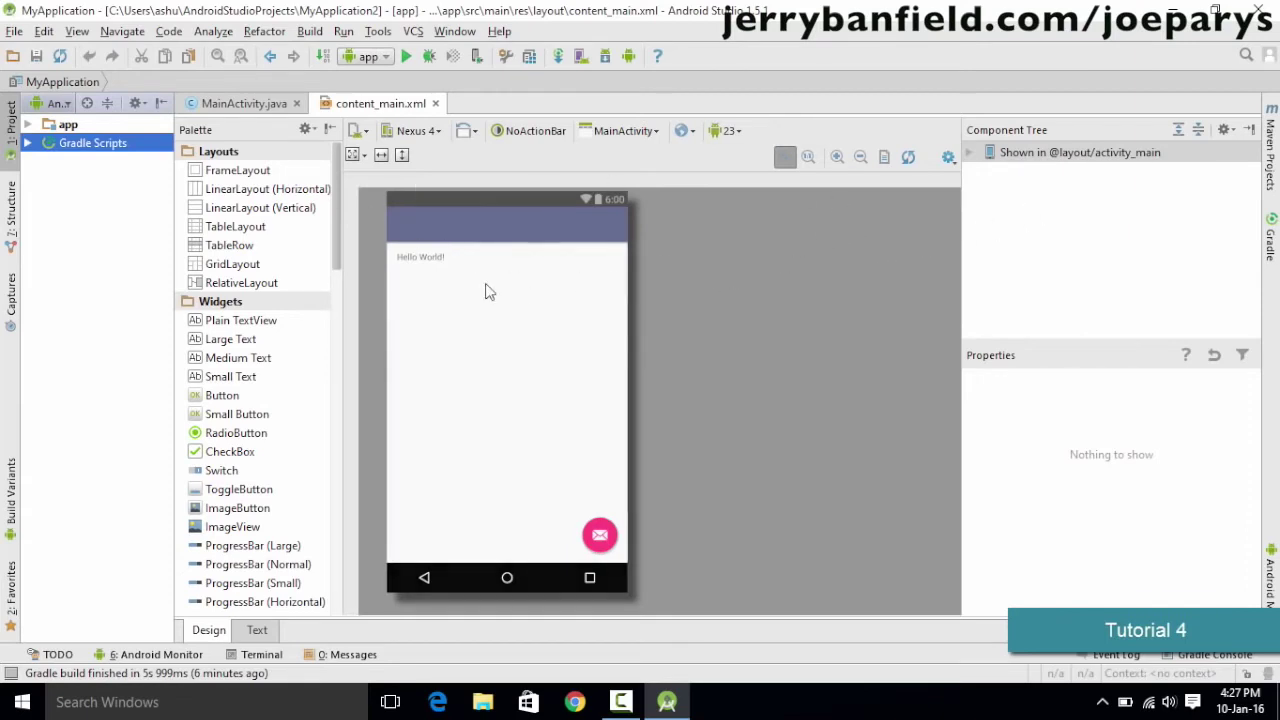
left_click(424, 257)
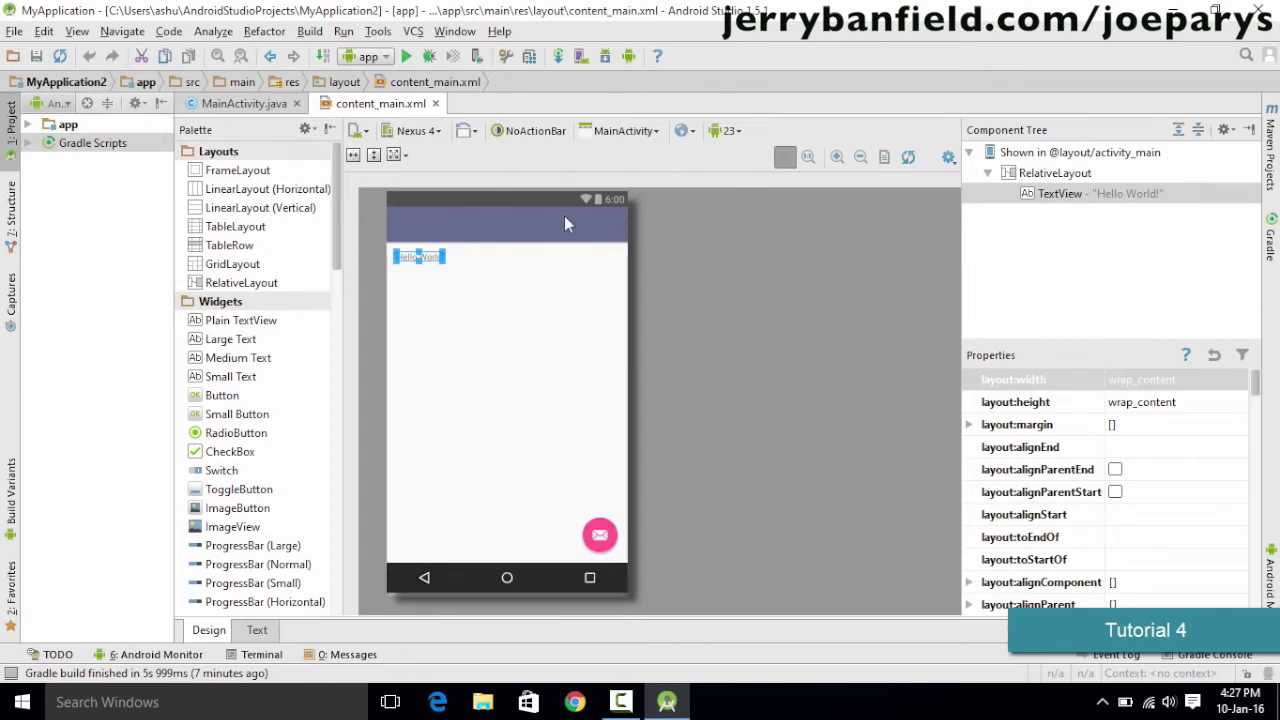
left_click(503, 200)
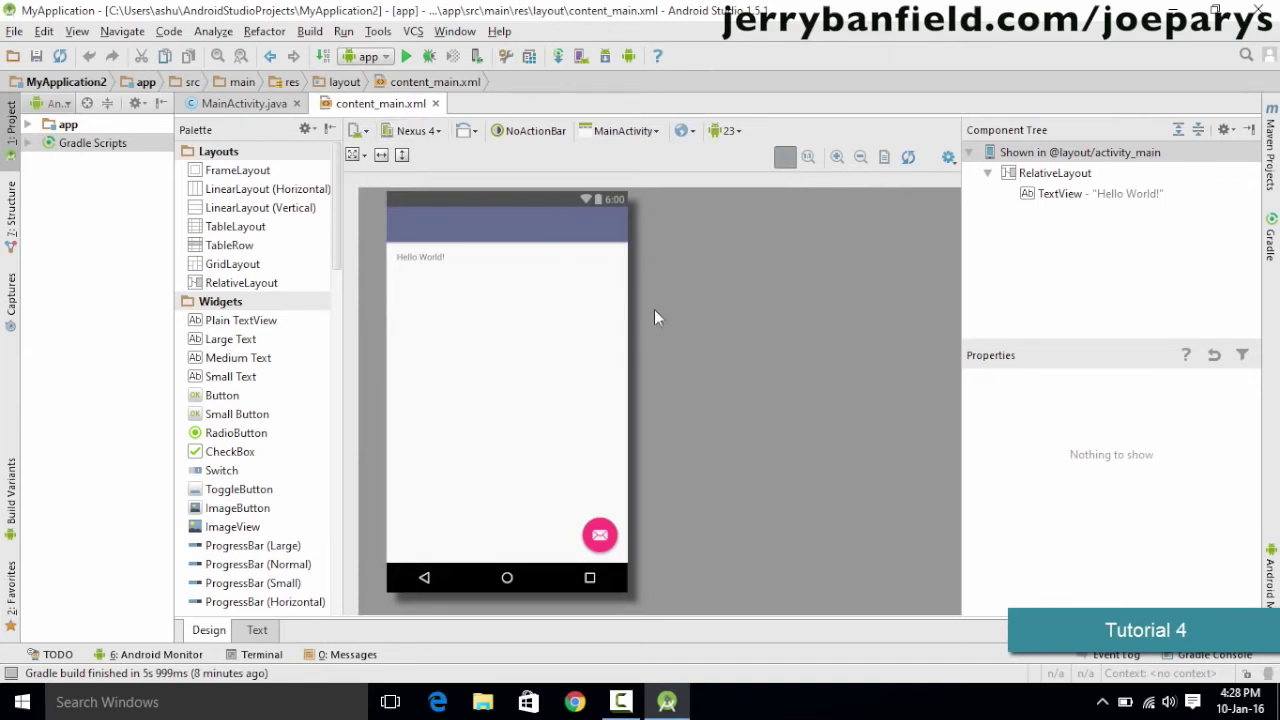
left_click(580, 58)
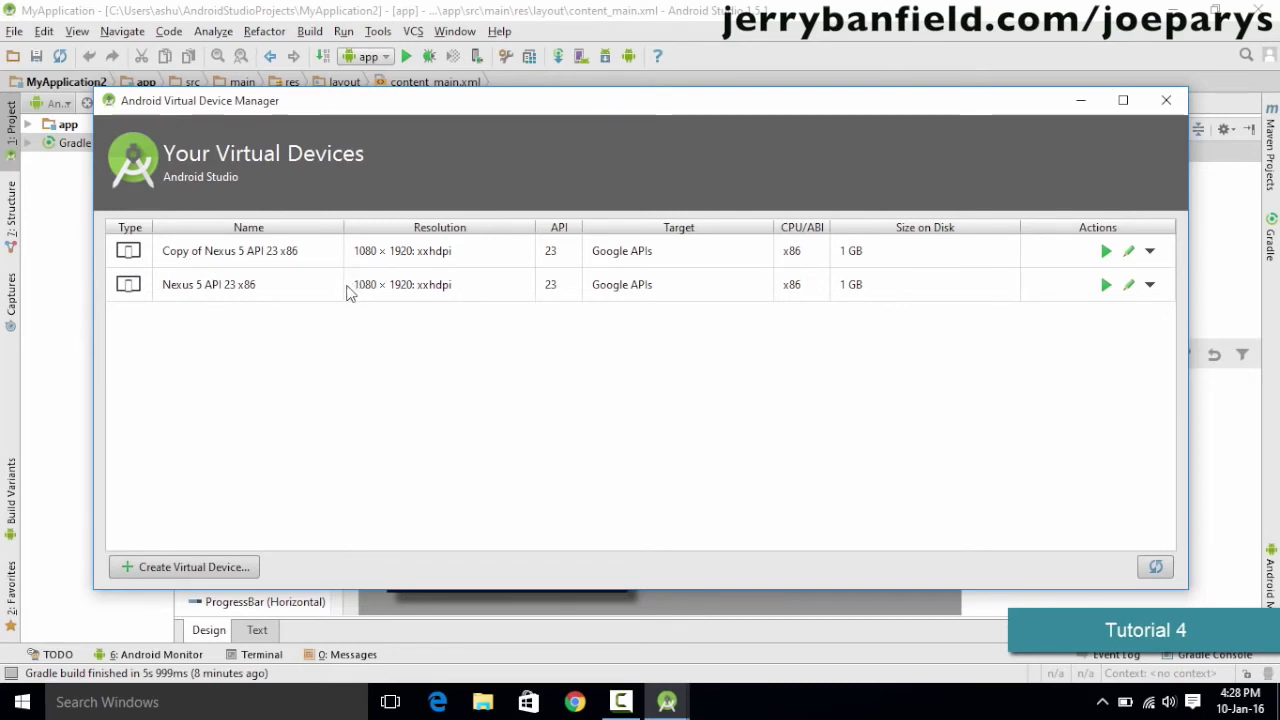
left_click(286, 298)
left_click(290, 258)
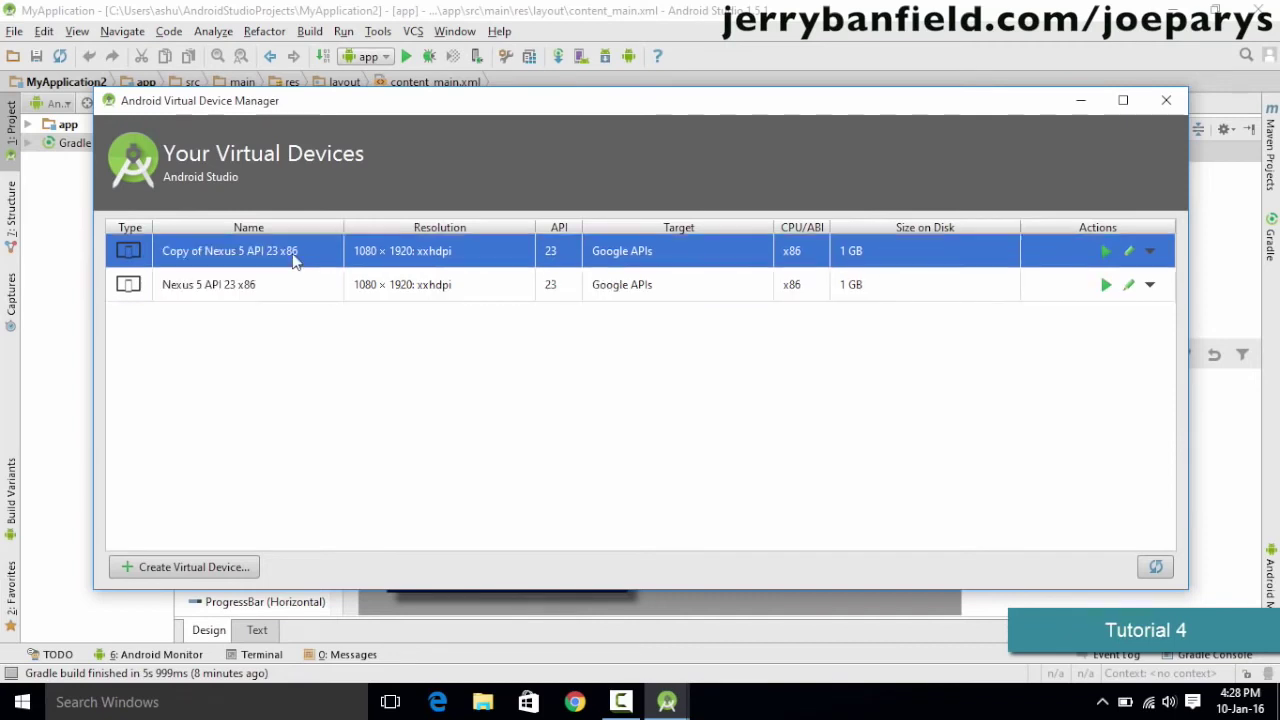
left_click(252, 288)
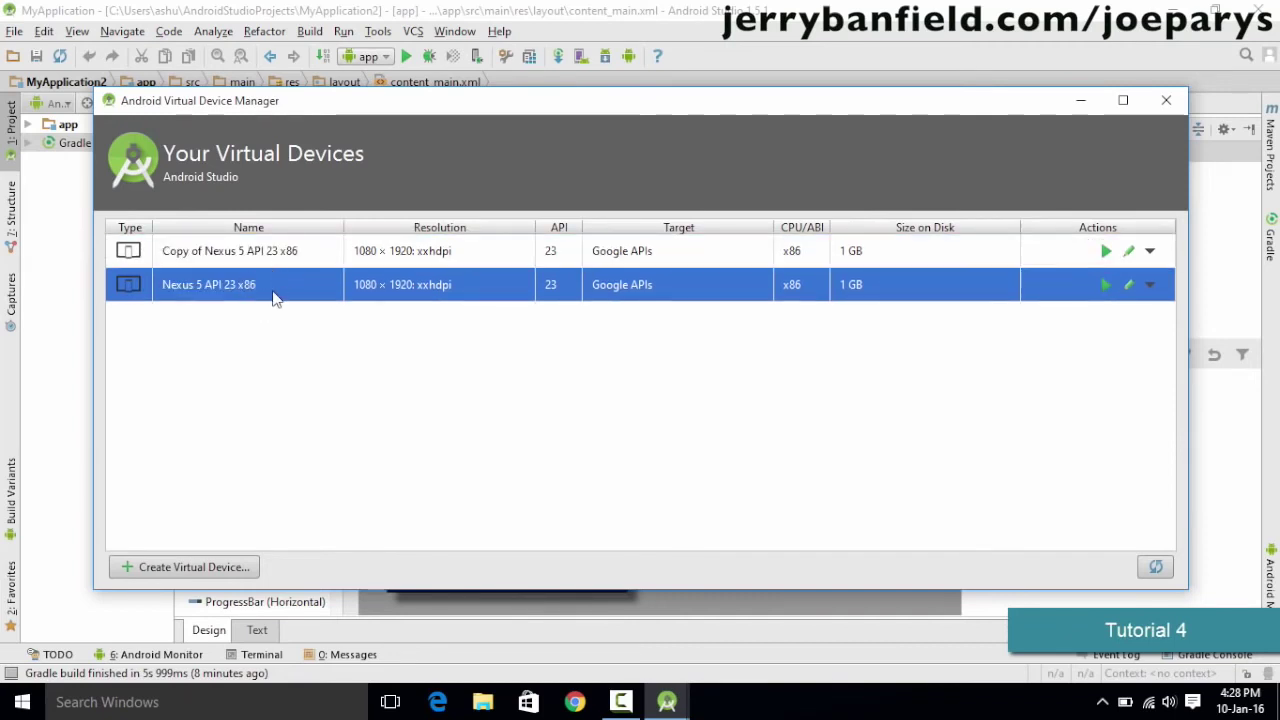
left_click(305, 257)
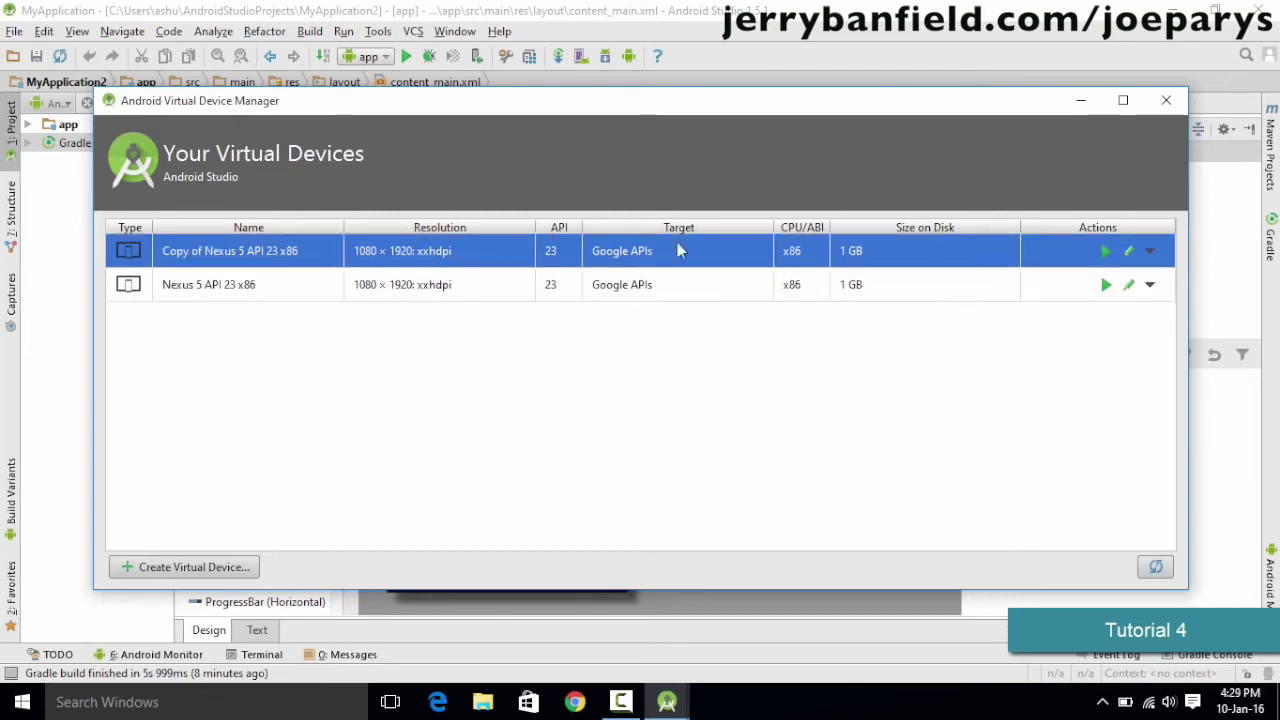
left_click(1165, 101)
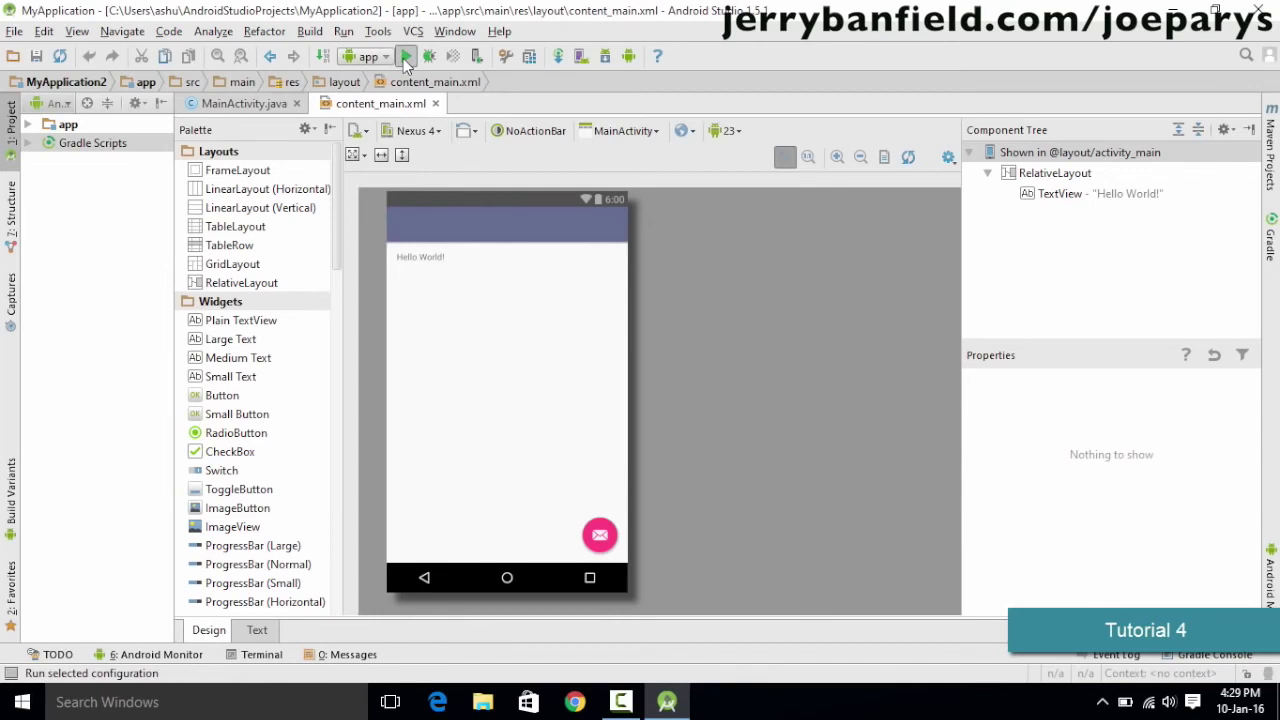
- Run the app on the Copy of Nexus 5 API 23 x86 emulator chosen in Device Chooser
left_click(406, 57)
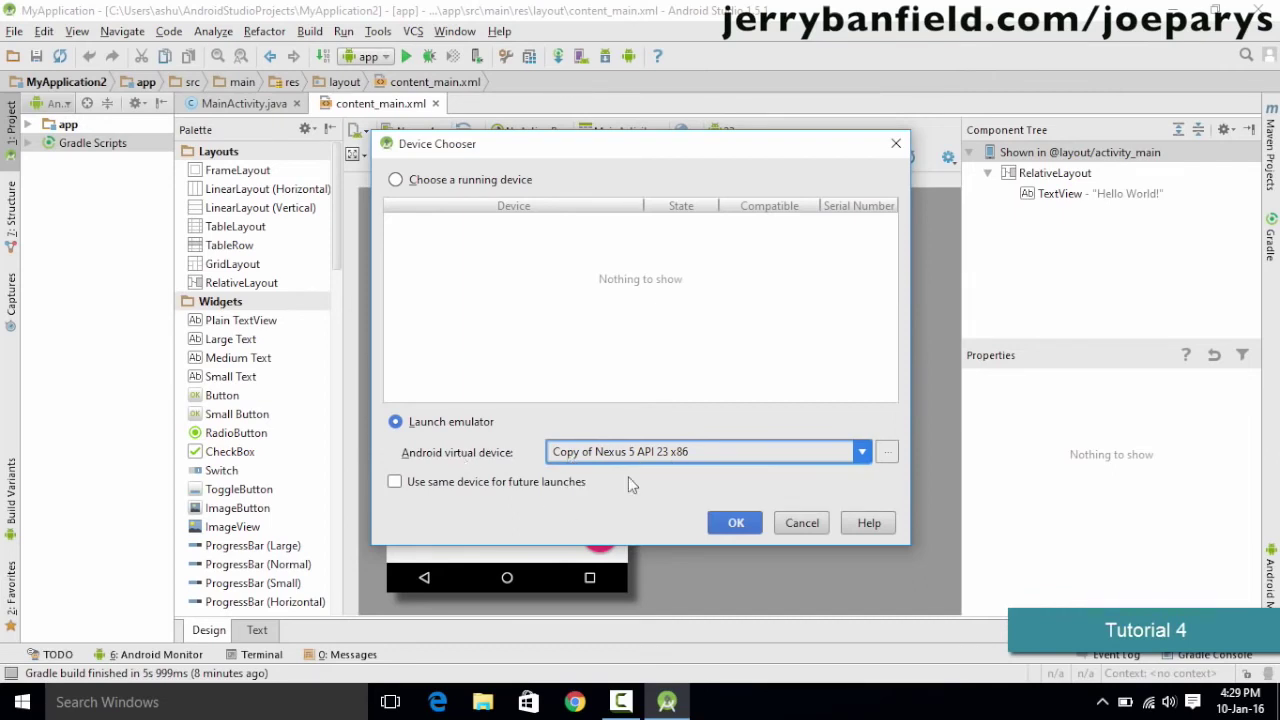
left_click(735, 524)
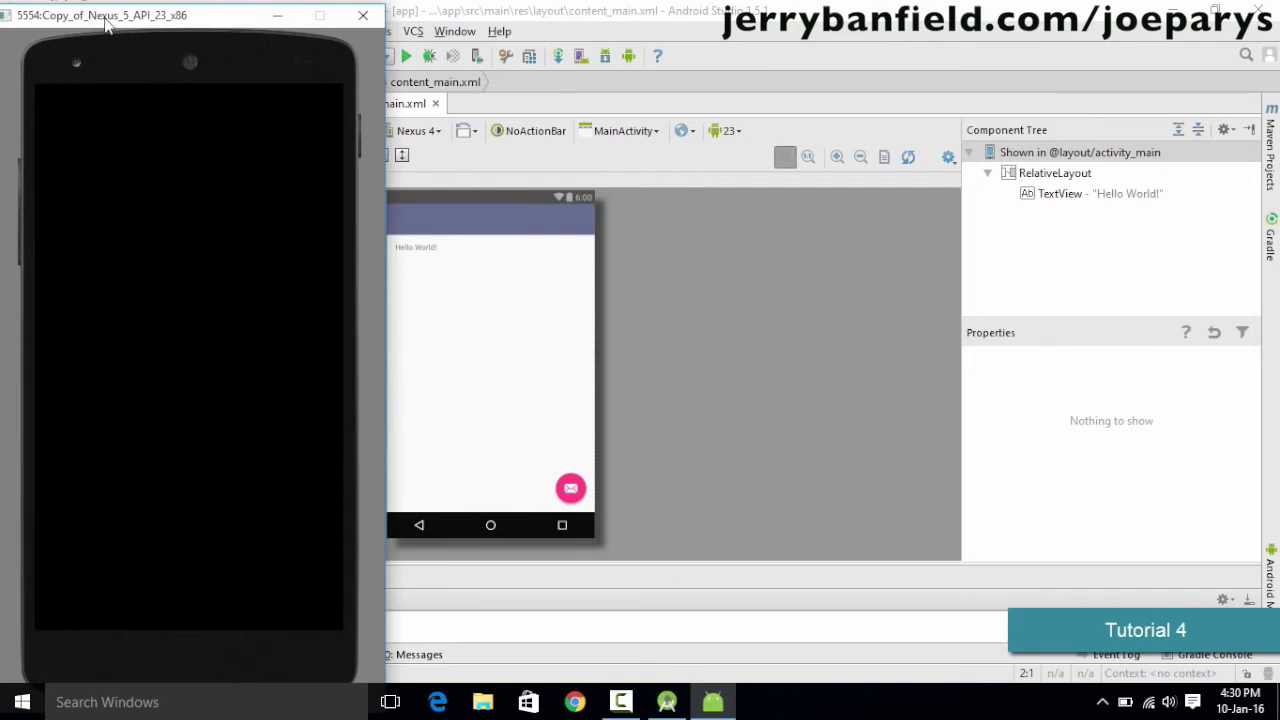
- Reposition the emulator window, press back in the Hello World app, and shift it aside
left_click_drag(110, 14, 228, 28)
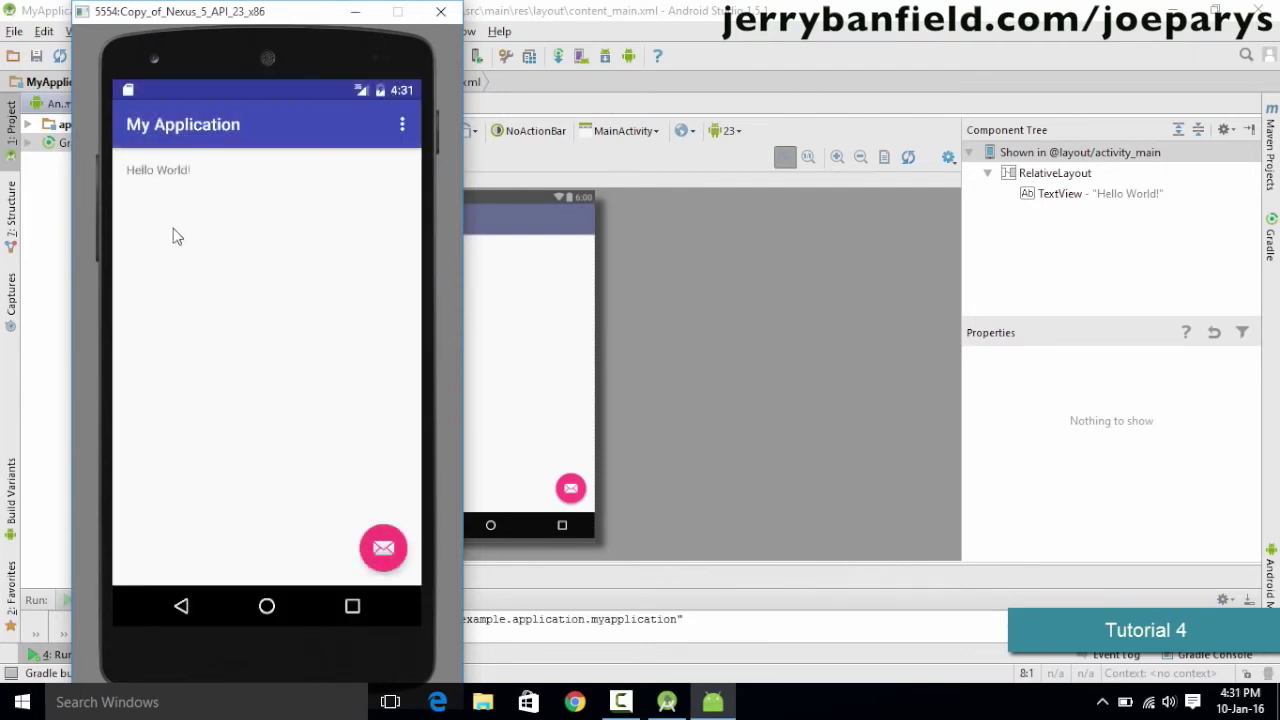
left_click_drag(158, 12, 134, 12)
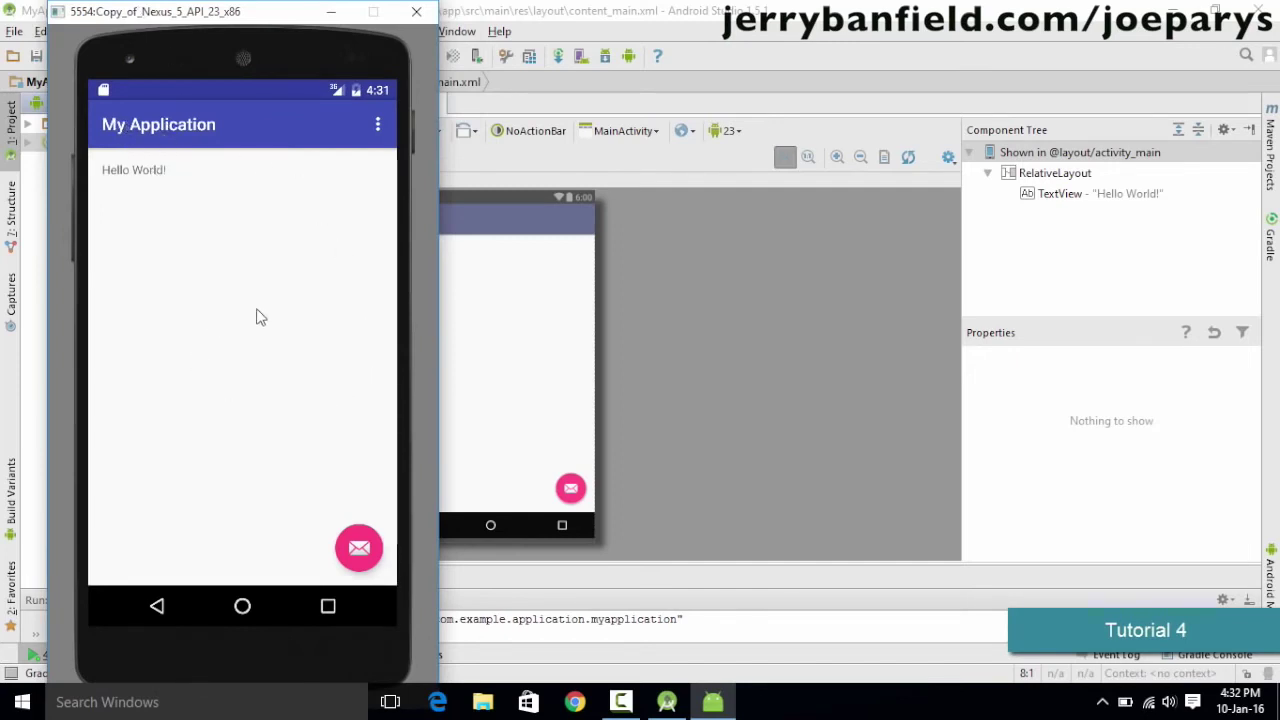
left_click(155, 608)
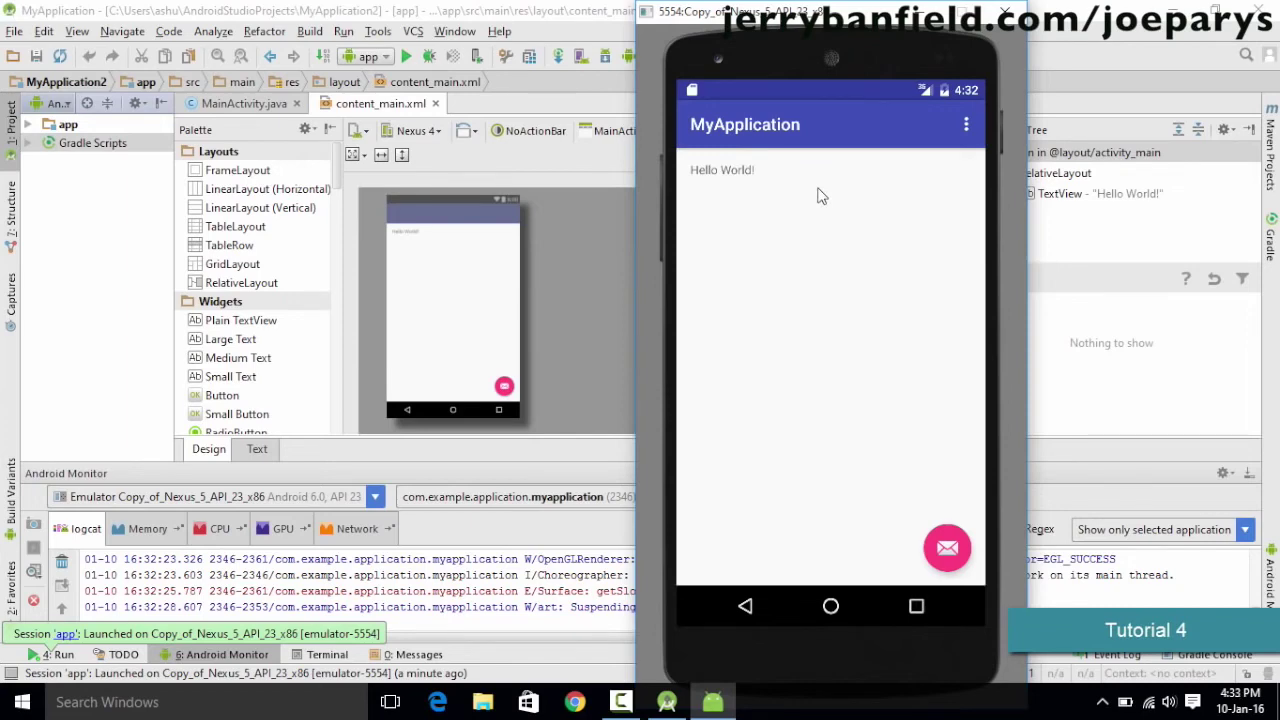
left_click_drag(818, 195, 688, 195)
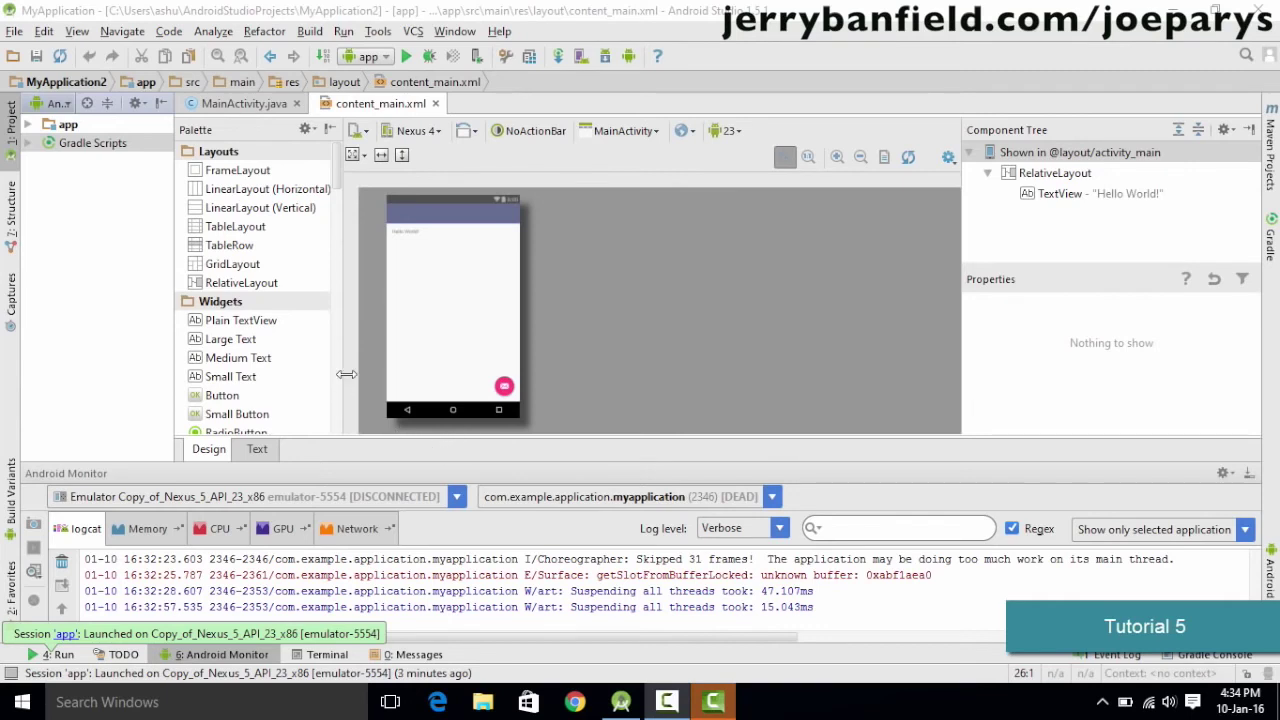
- Make the design area taller, expand app > manifests, and widen the Project panel
mouse_move(346, 374)
left_mouse_down()
mouse_move(368, 376)
mouse_move(336, 378)
left_mouse_up()
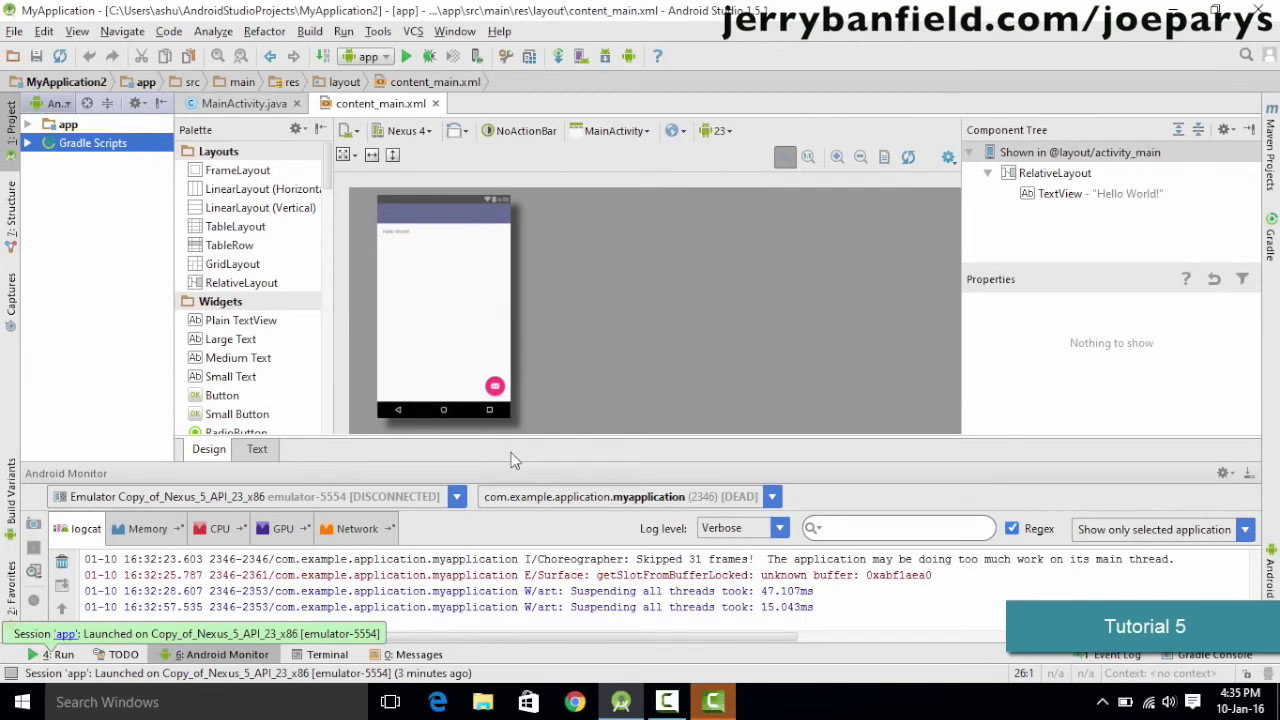
left_click_drag(516, 462, 600, 591)
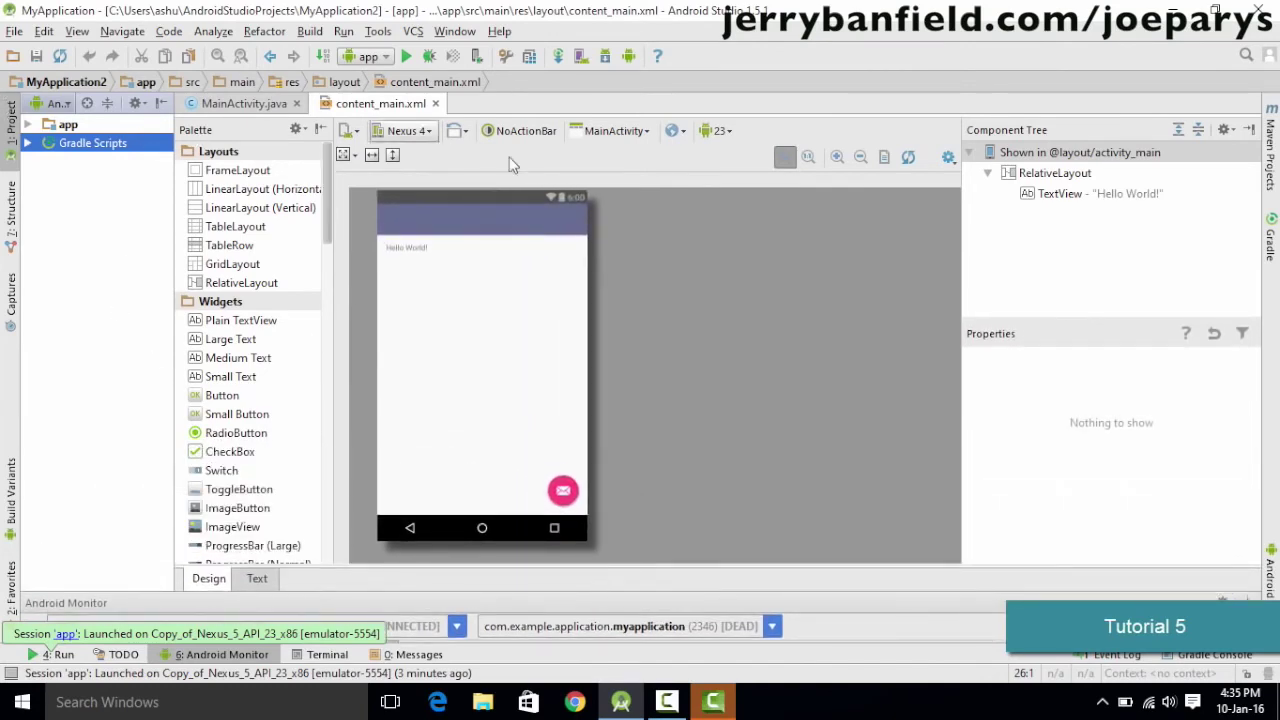
left_click(50, 126)
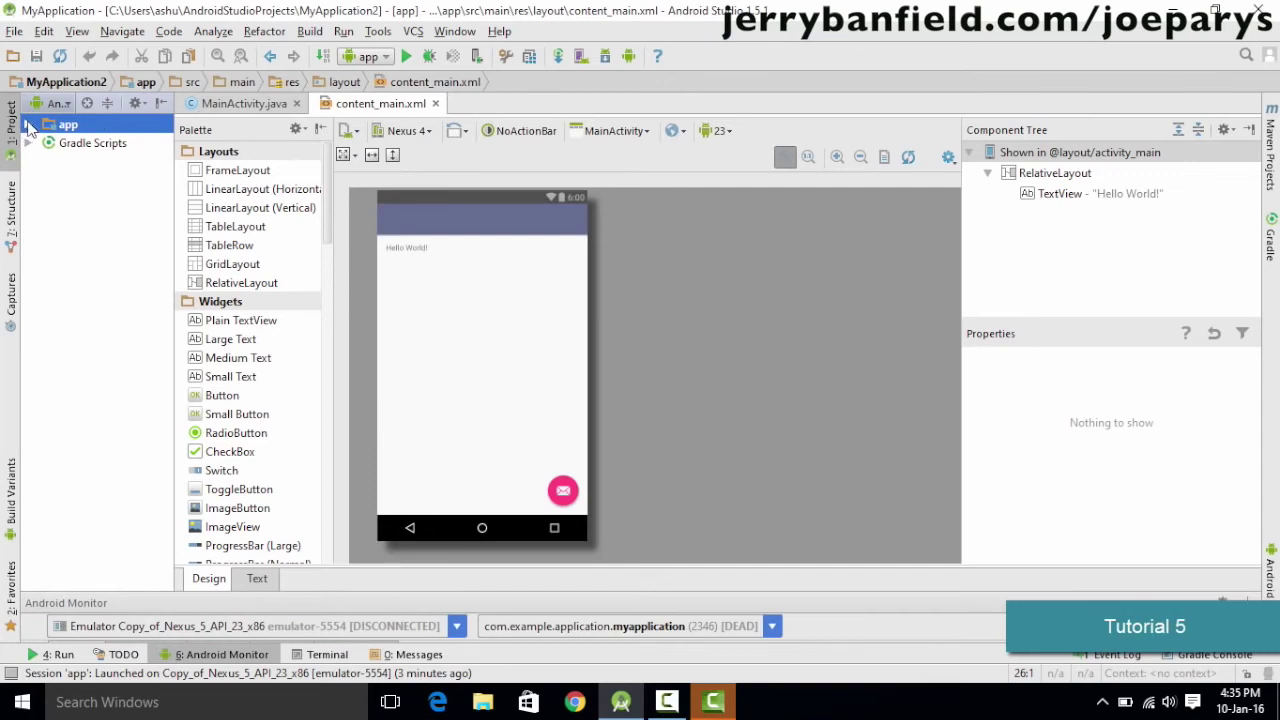
left_click(28, 125)
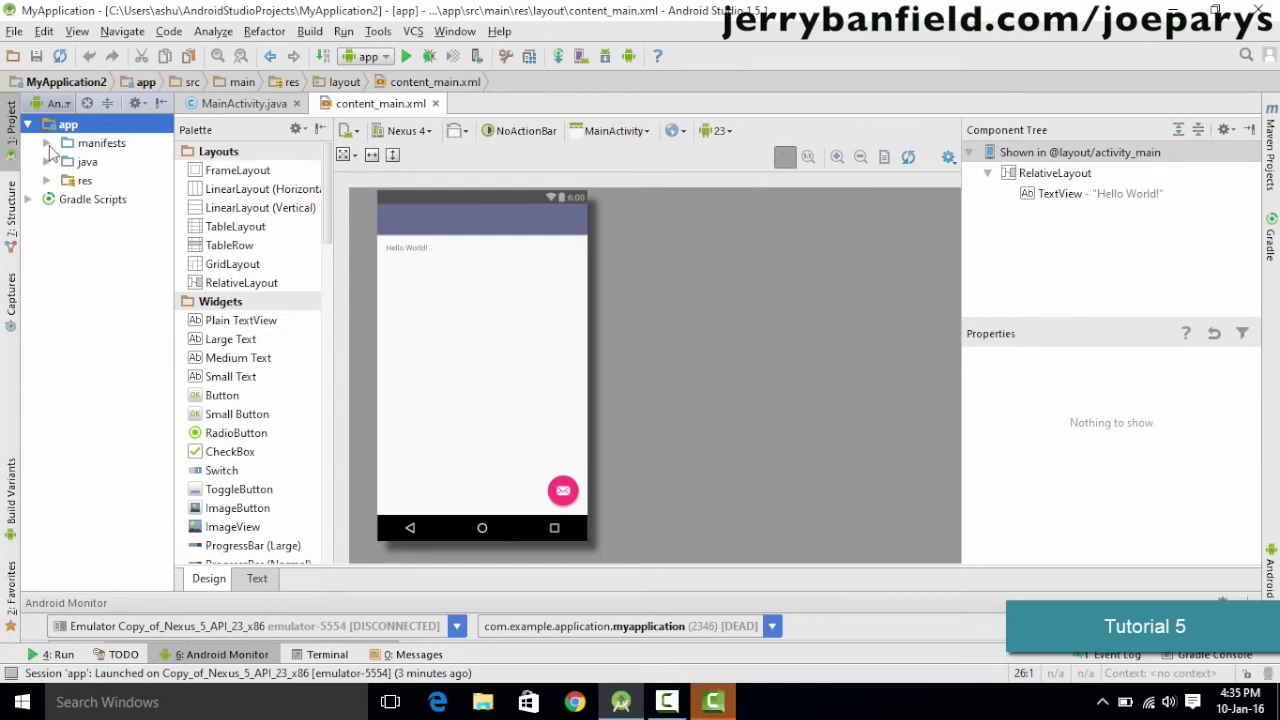
left_click(47, 146)
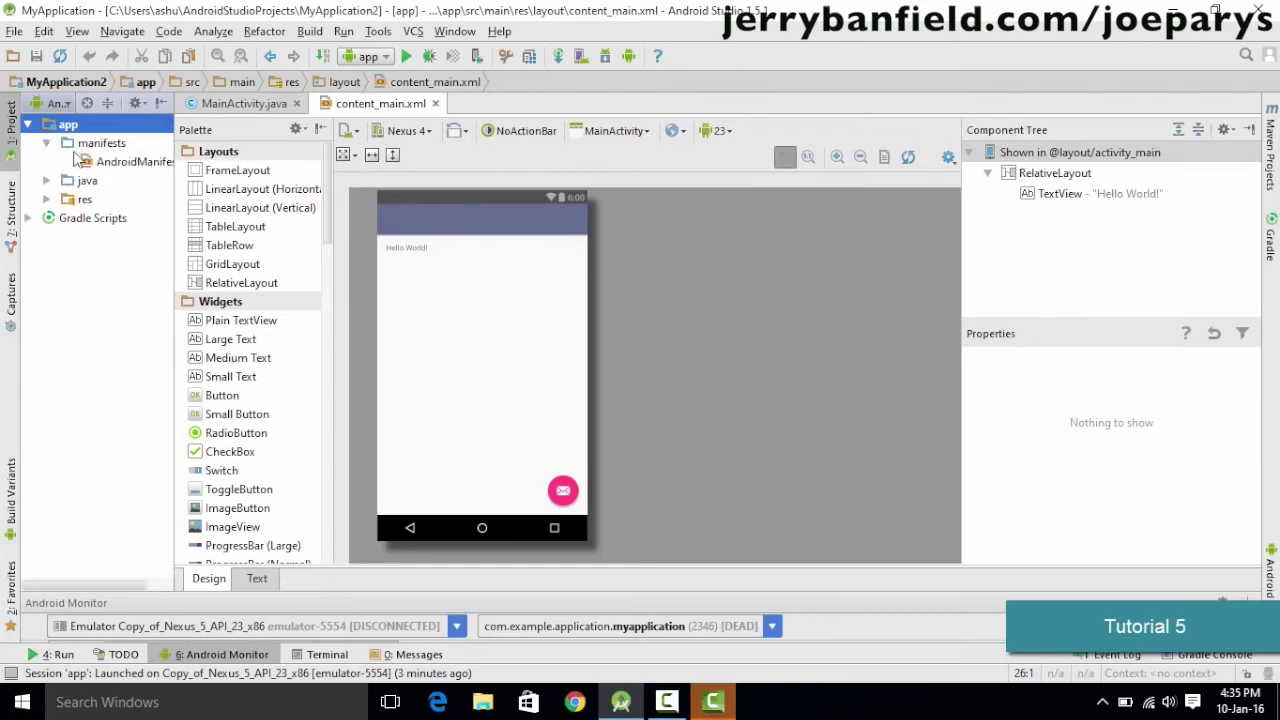
left_click_drag(170, 129, 228, 129)
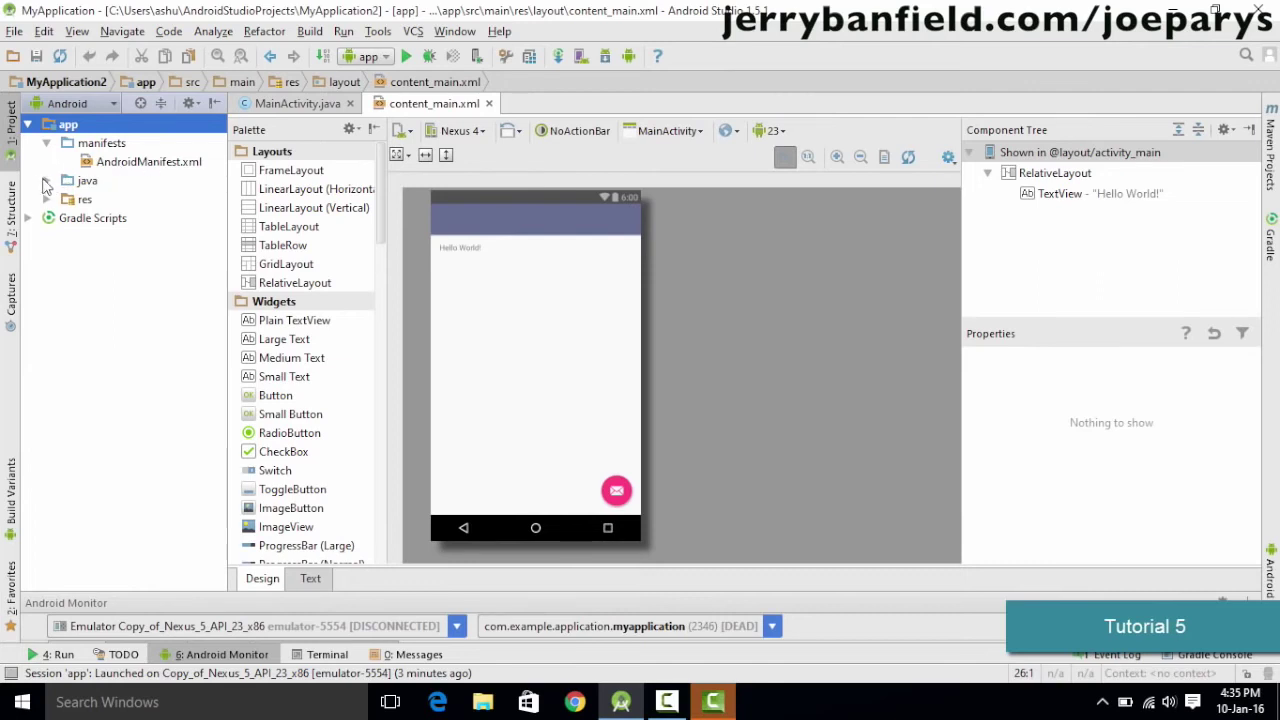
- Expand java, res and layout in the Project tree and select activity_main.xml
left_click(45, 181)
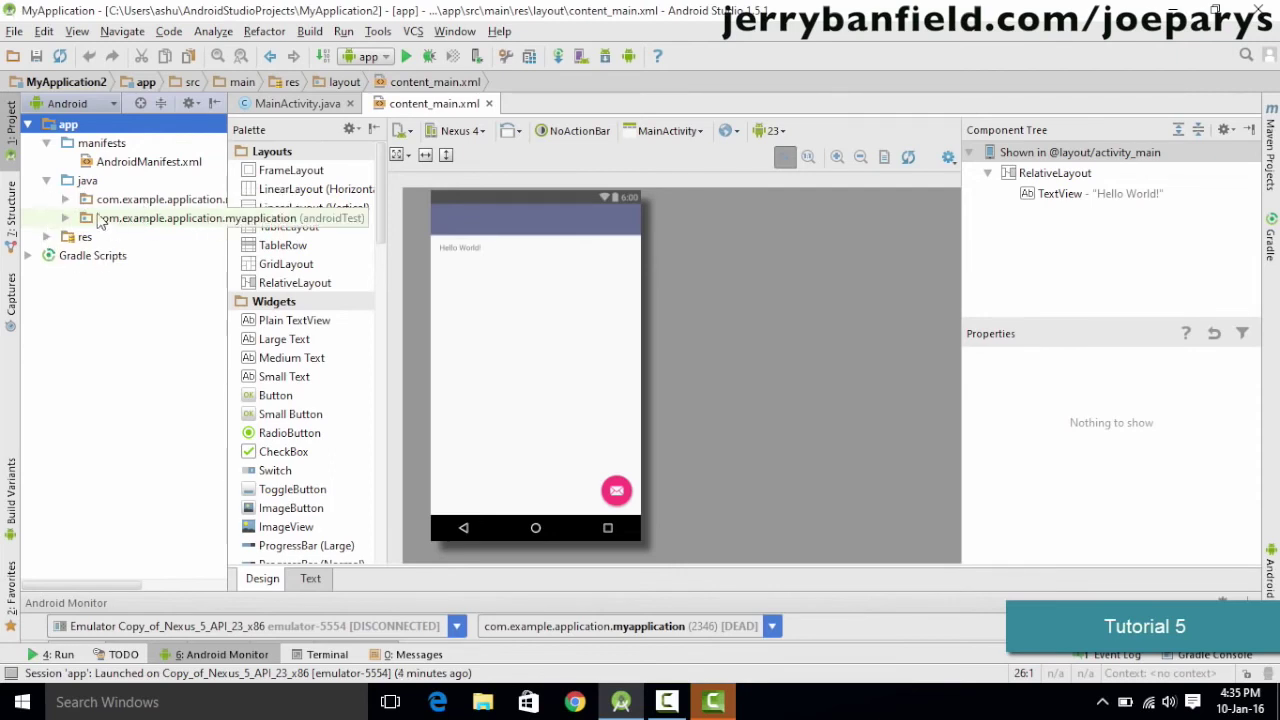
left_click(48, 238)
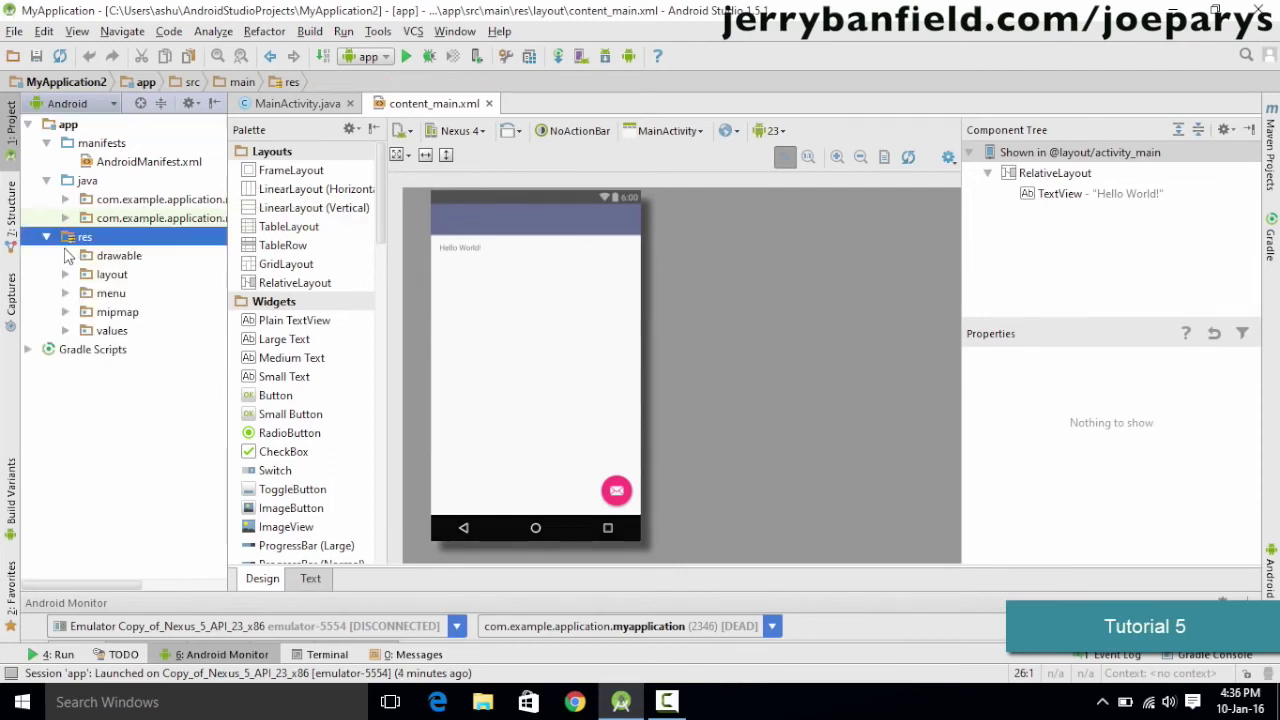
left_click(125, 258)
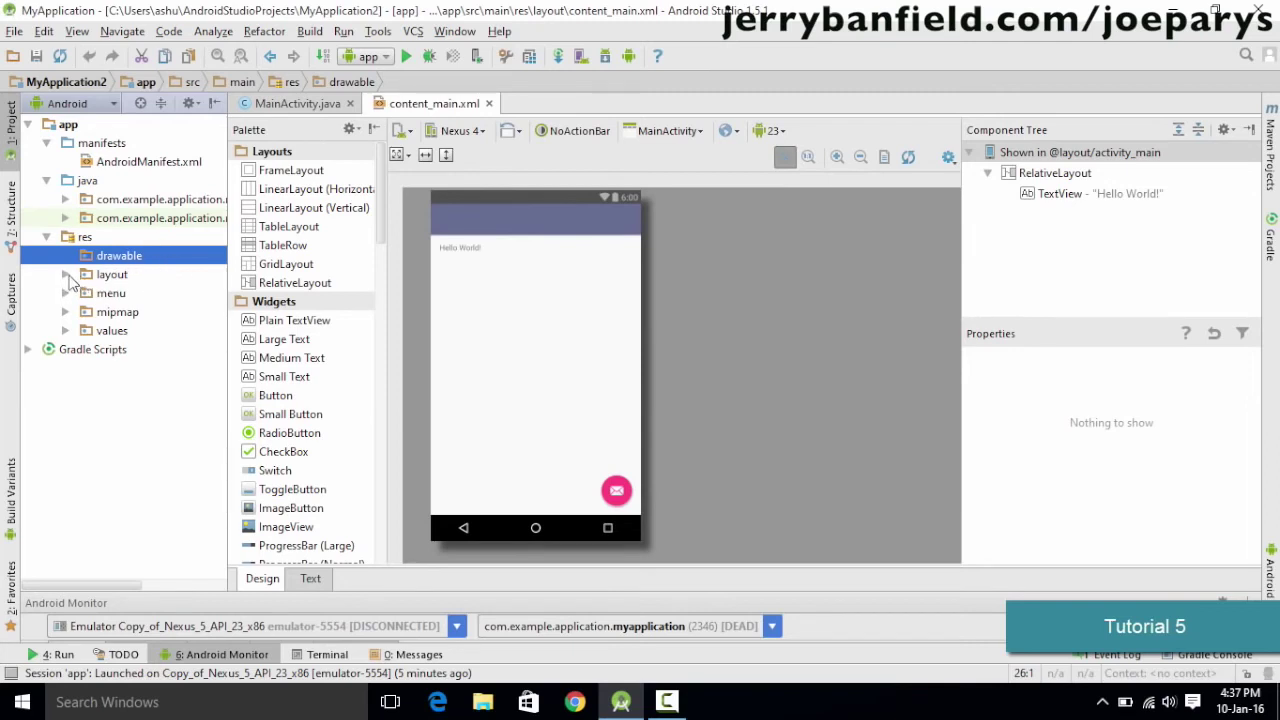
left_click(65, 275)
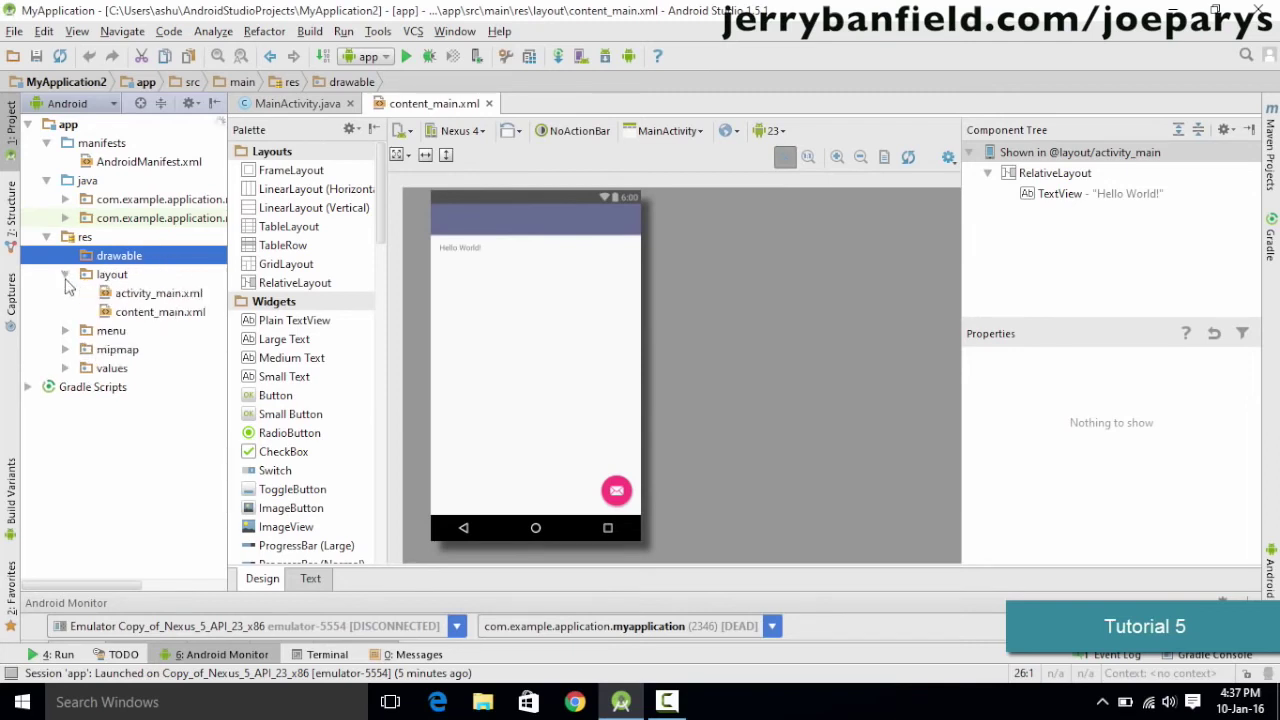
left_click(114, 300)
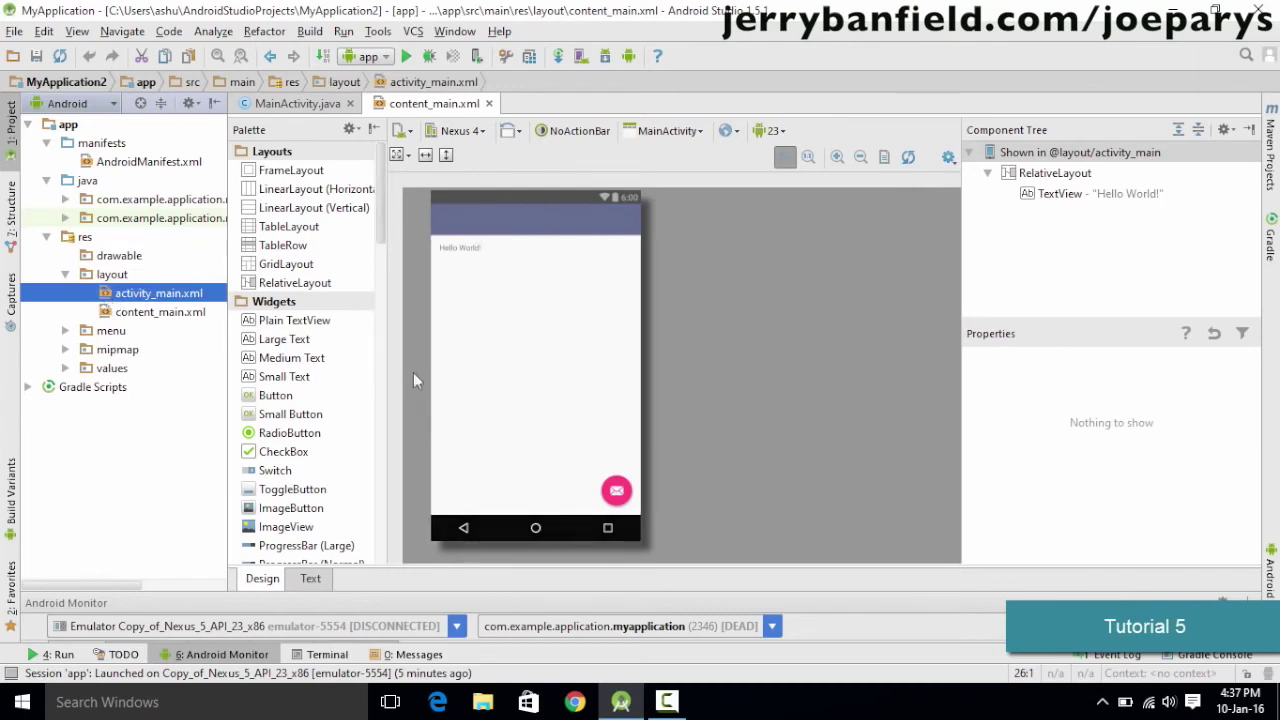
- Expand res > values to list colors, dimens, strings and styles, then scroll the Palette
left_click(65, 368)
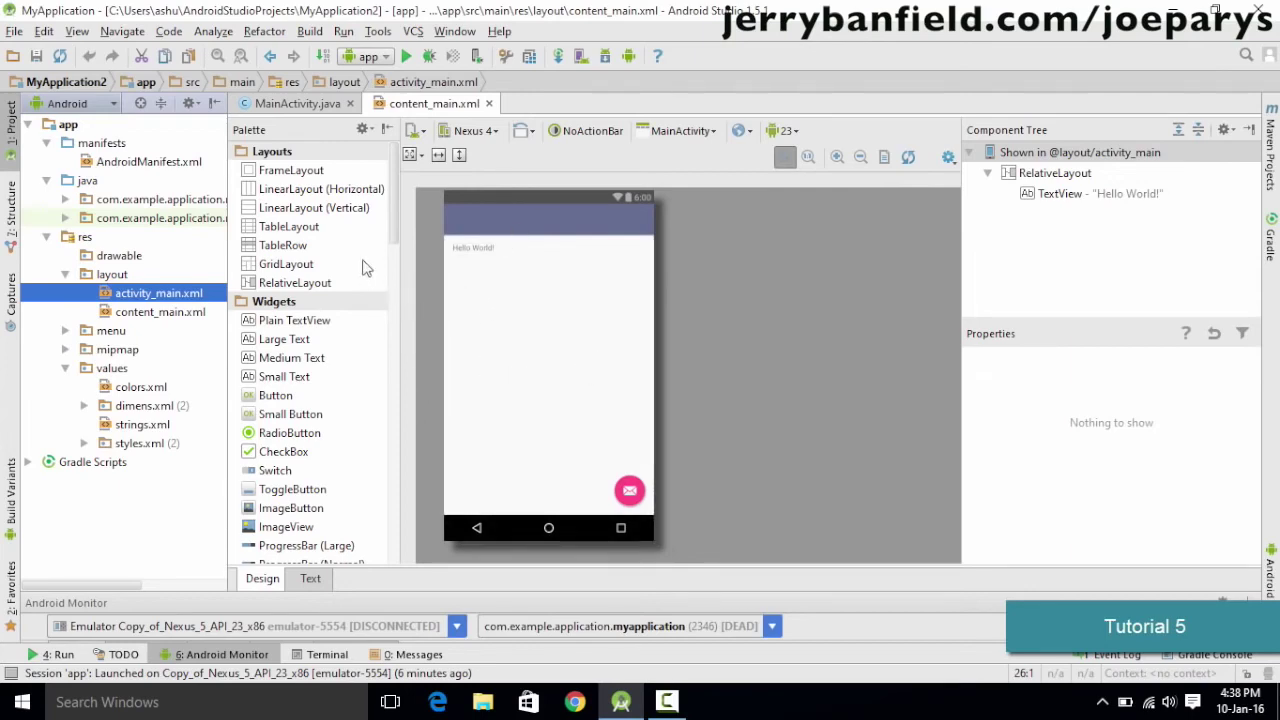
scroll(293, 205, "down", 10)
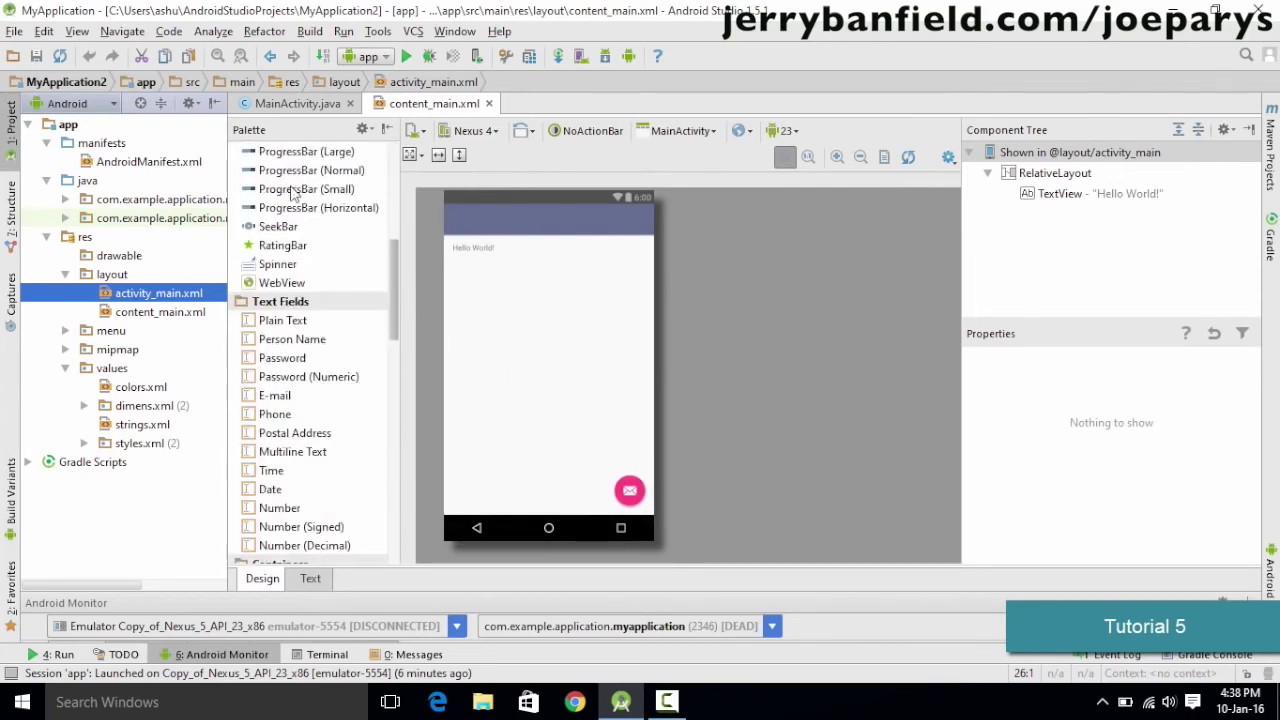
scroll(293, 205, "up", 6)
scroll(293, 205, "up", 5)
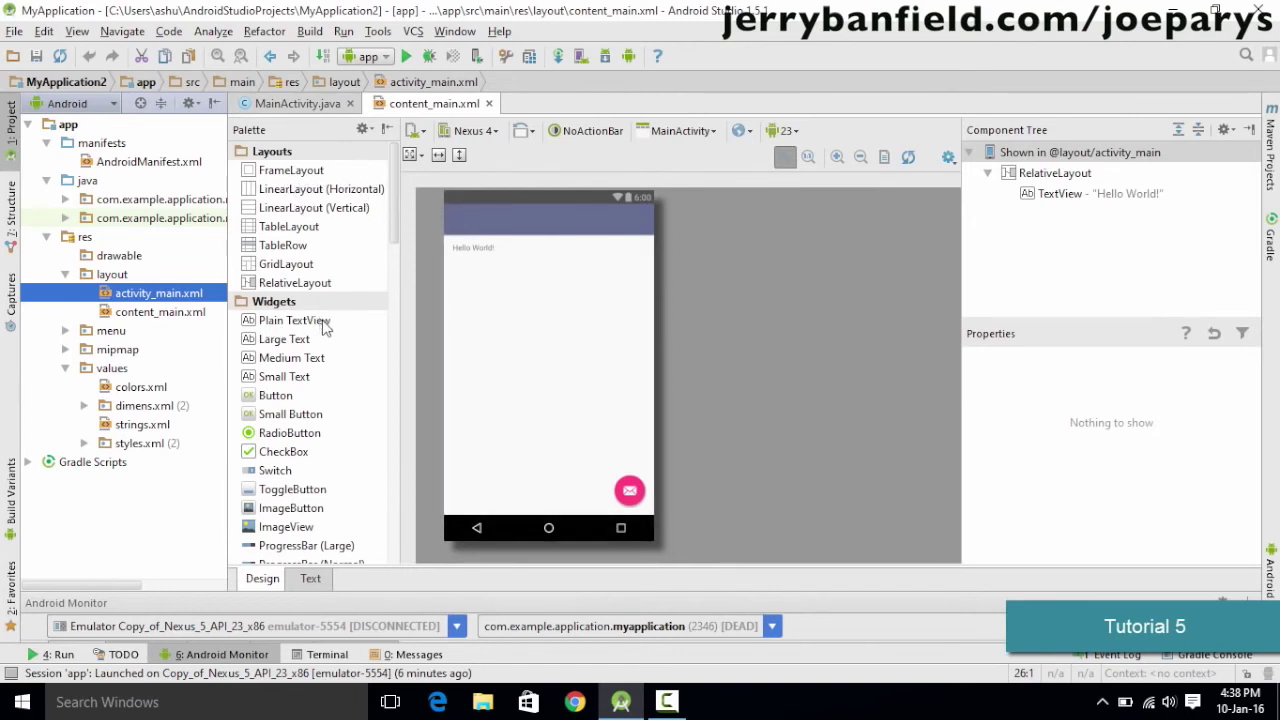
scroll(330, 343, "down", 1)
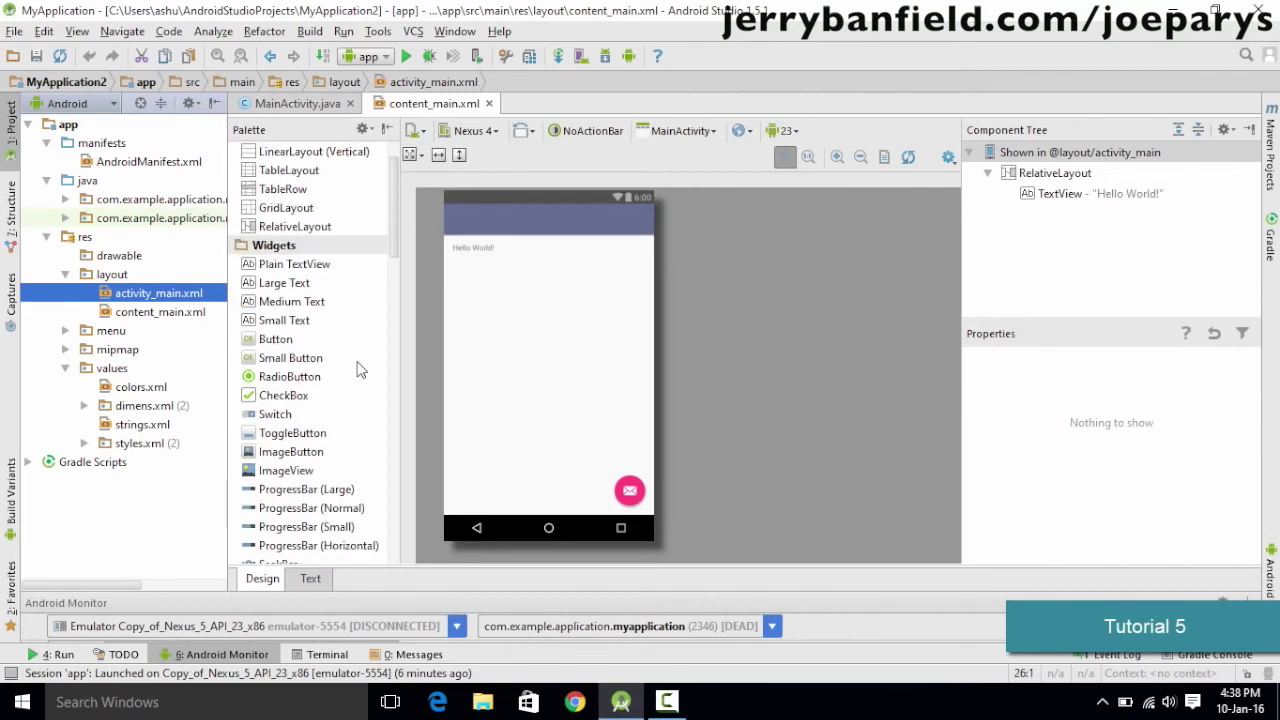
scroll(320, 340, "down", 1)
scroll(298, 420, "up", 2)
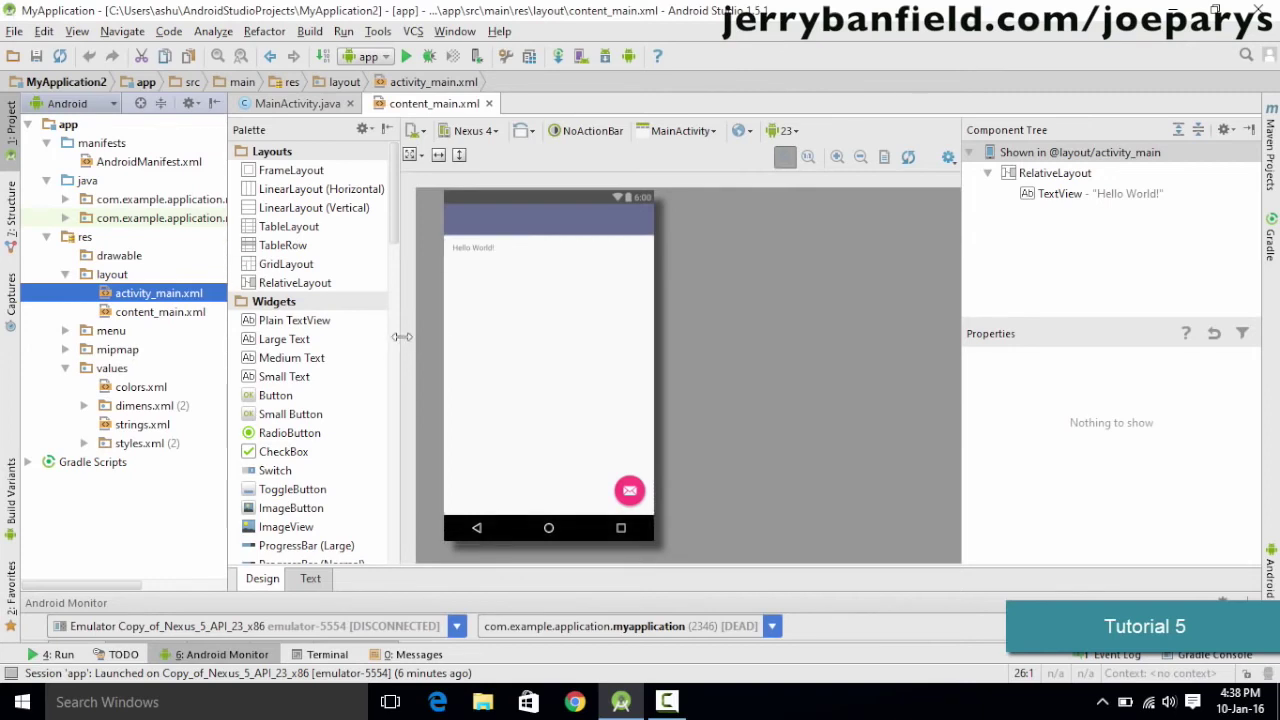
left_click(300, 580)
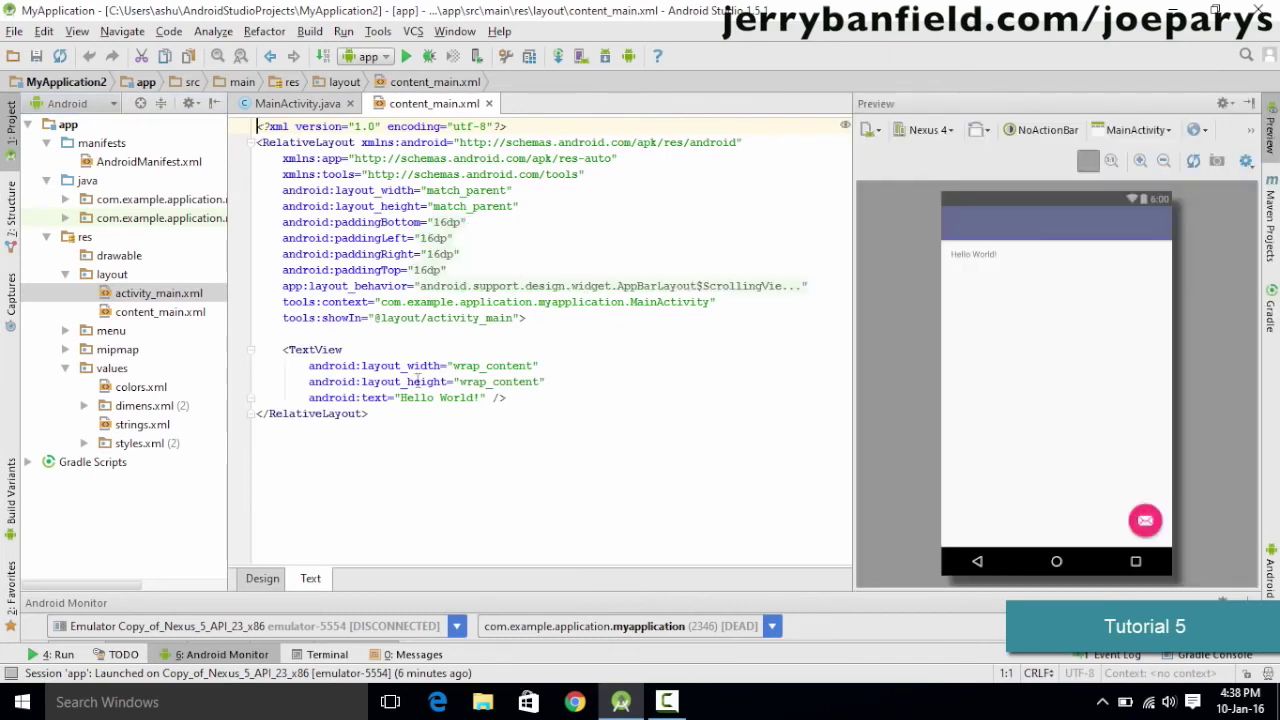
mouse_move(531, 287)
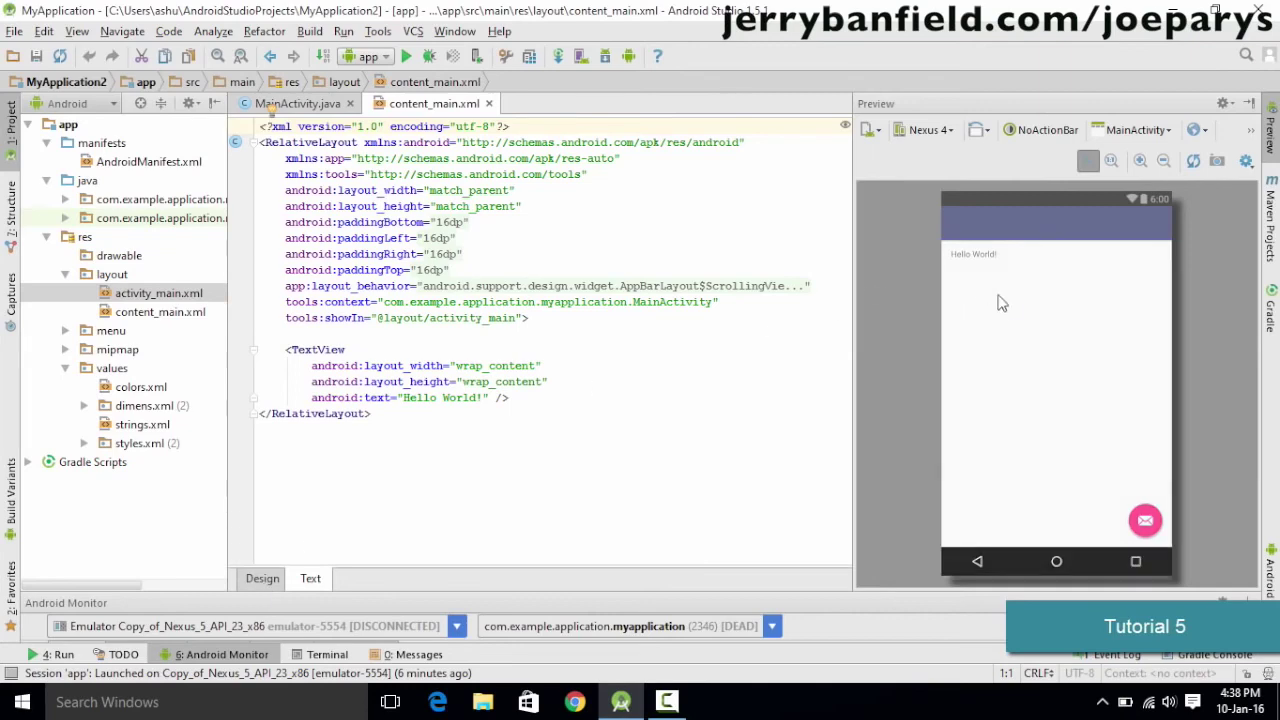
left_click(261, 580)
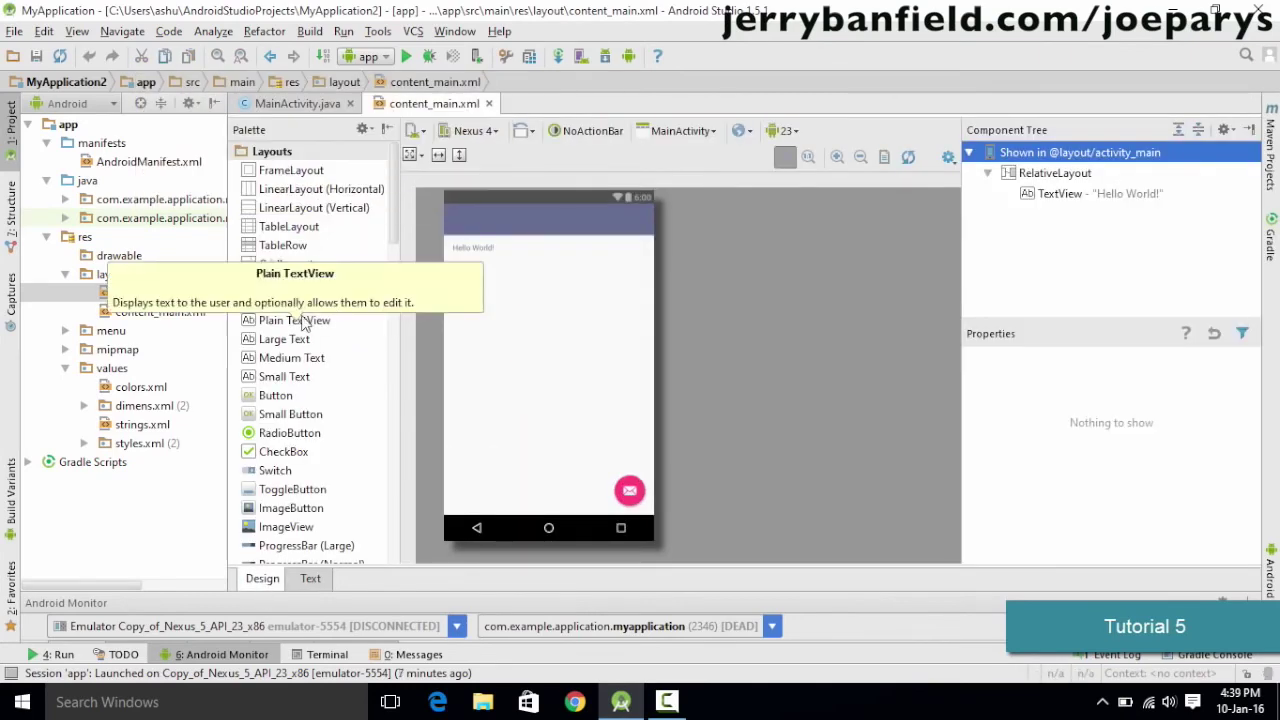
left_click(310, 580)
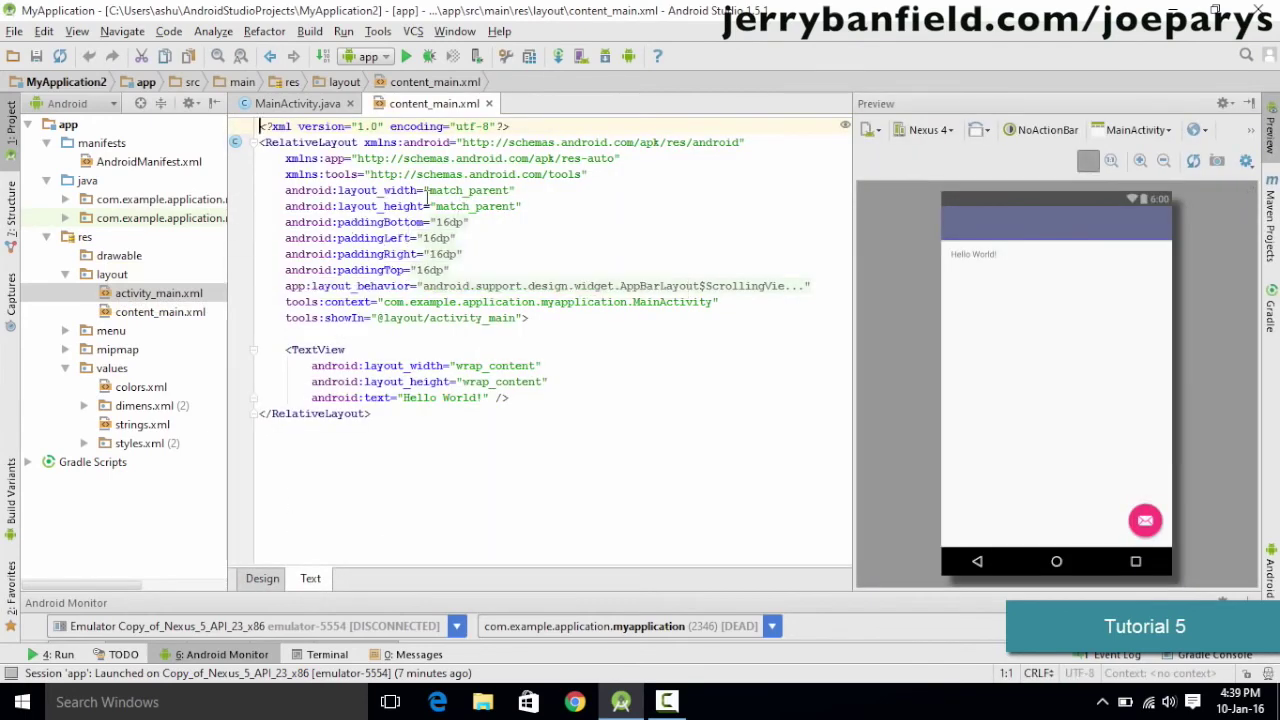
left_click(266, 580)
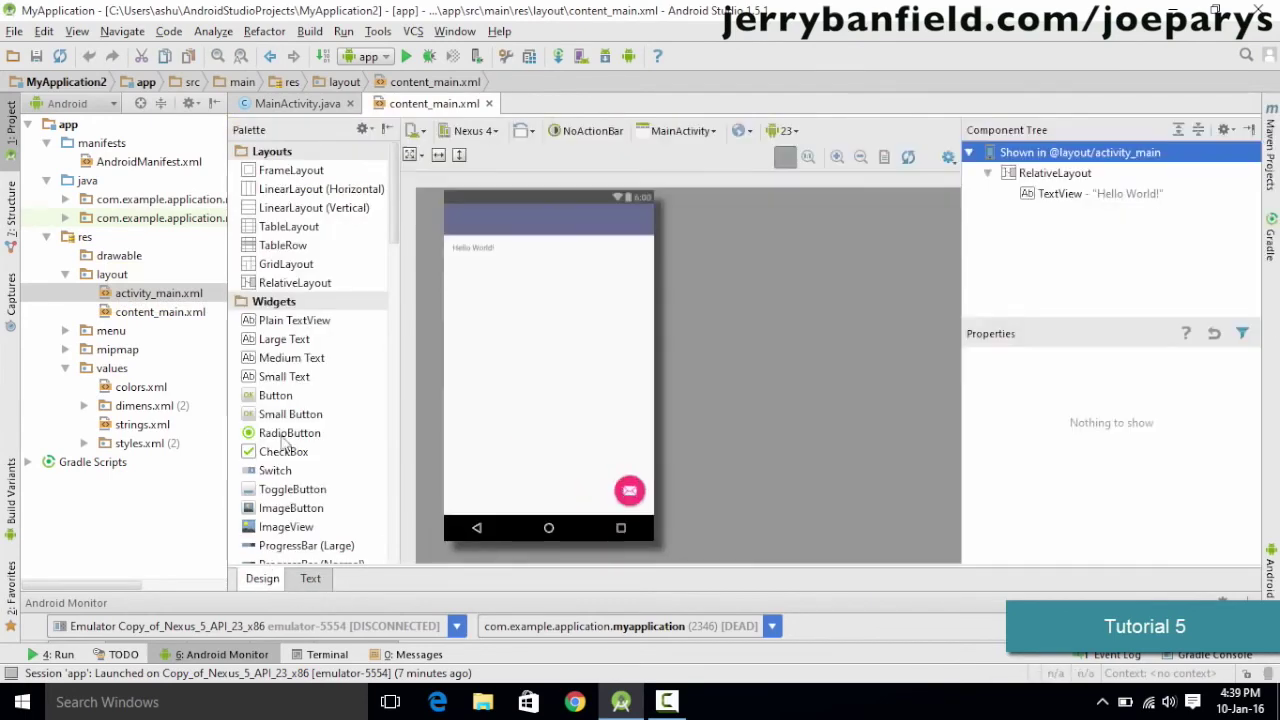
left_click(305, 580)
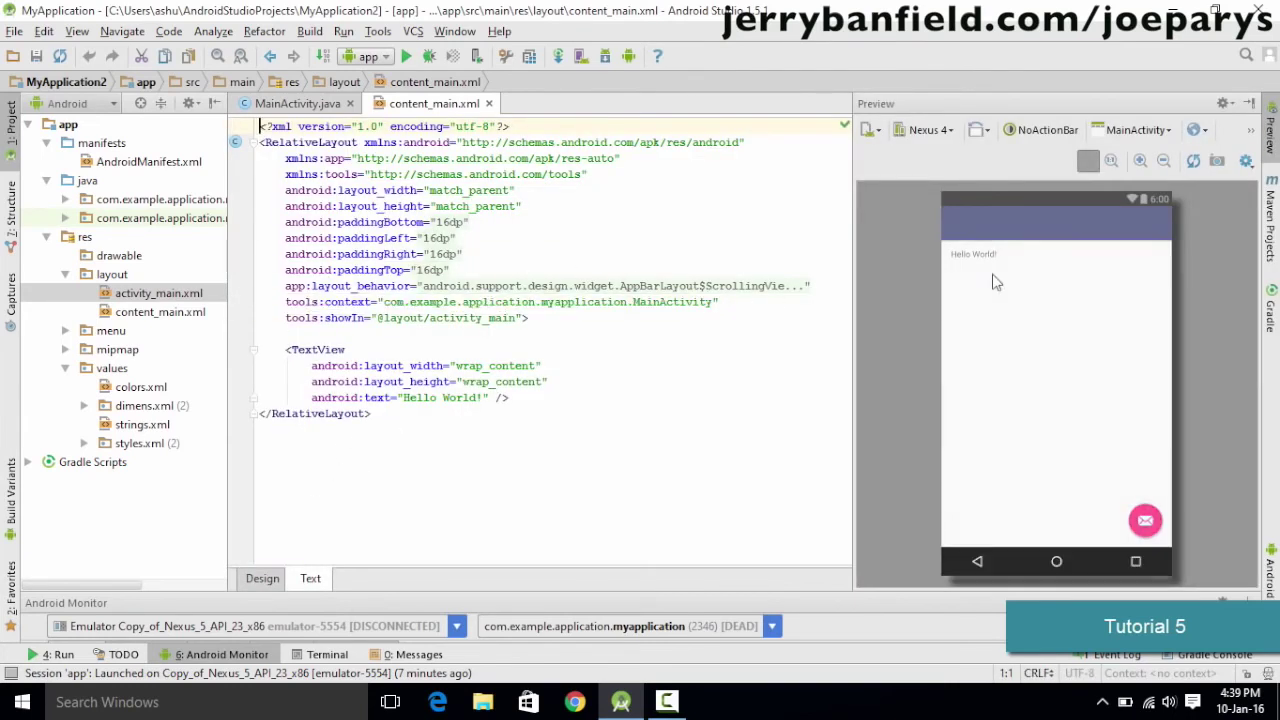
left_click(264, 579)
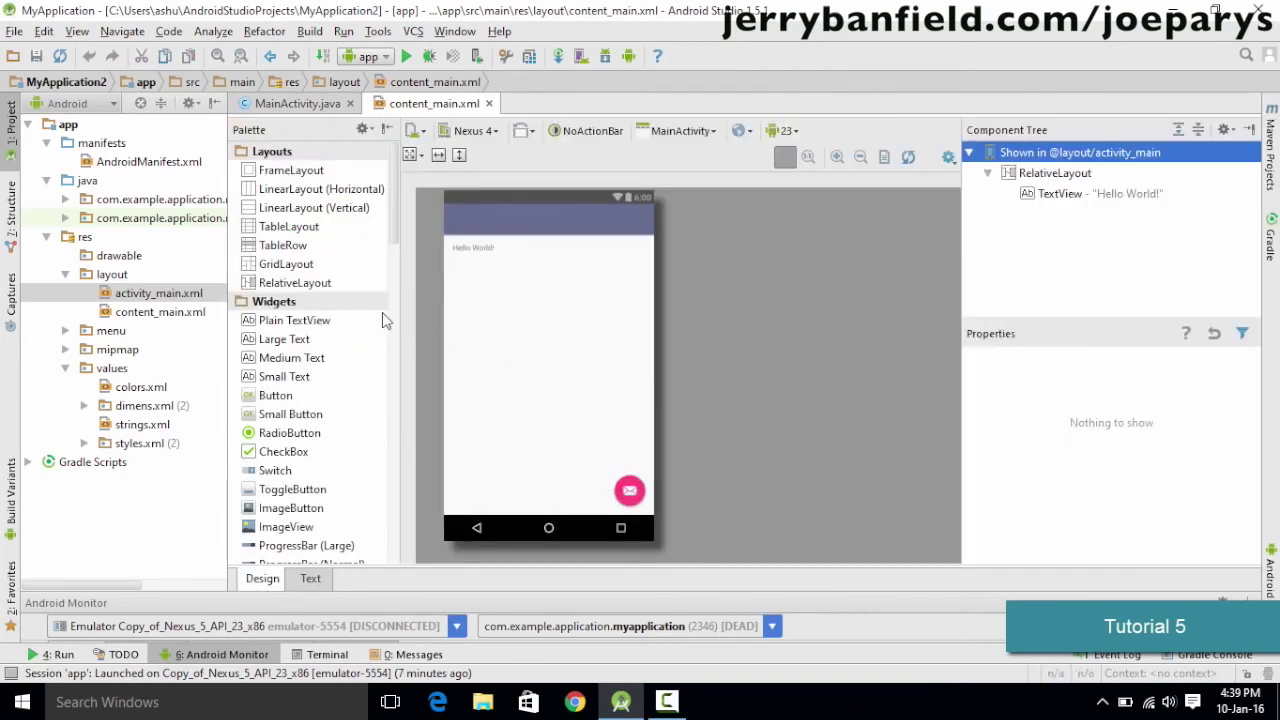
left_click(311, 580)
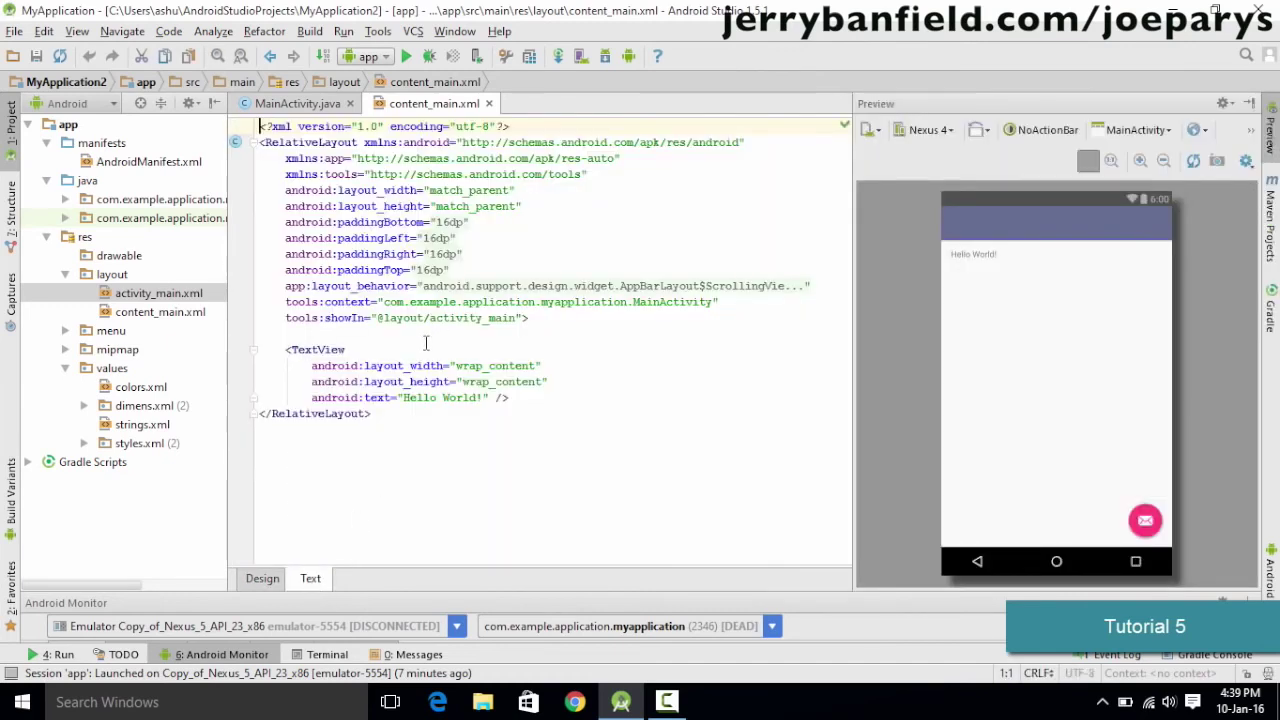
mouse_move(427, 239)
left_click(262, 578)
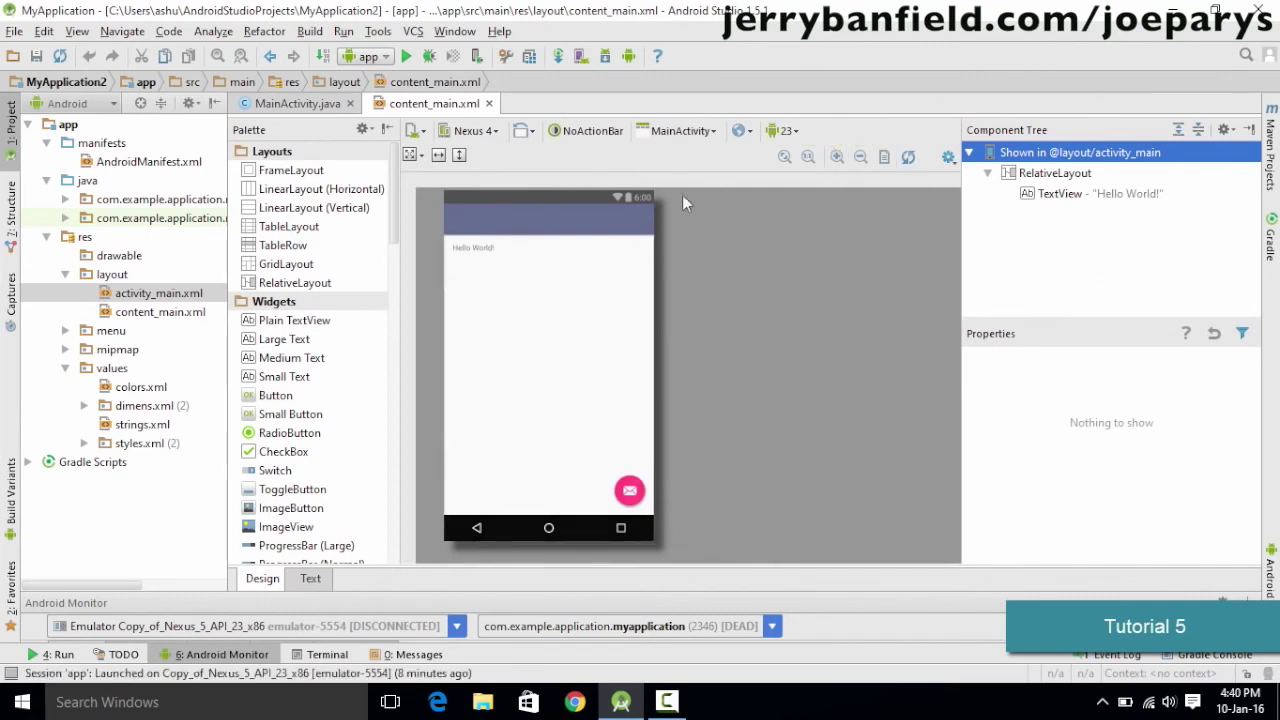
left_click(838, 157)
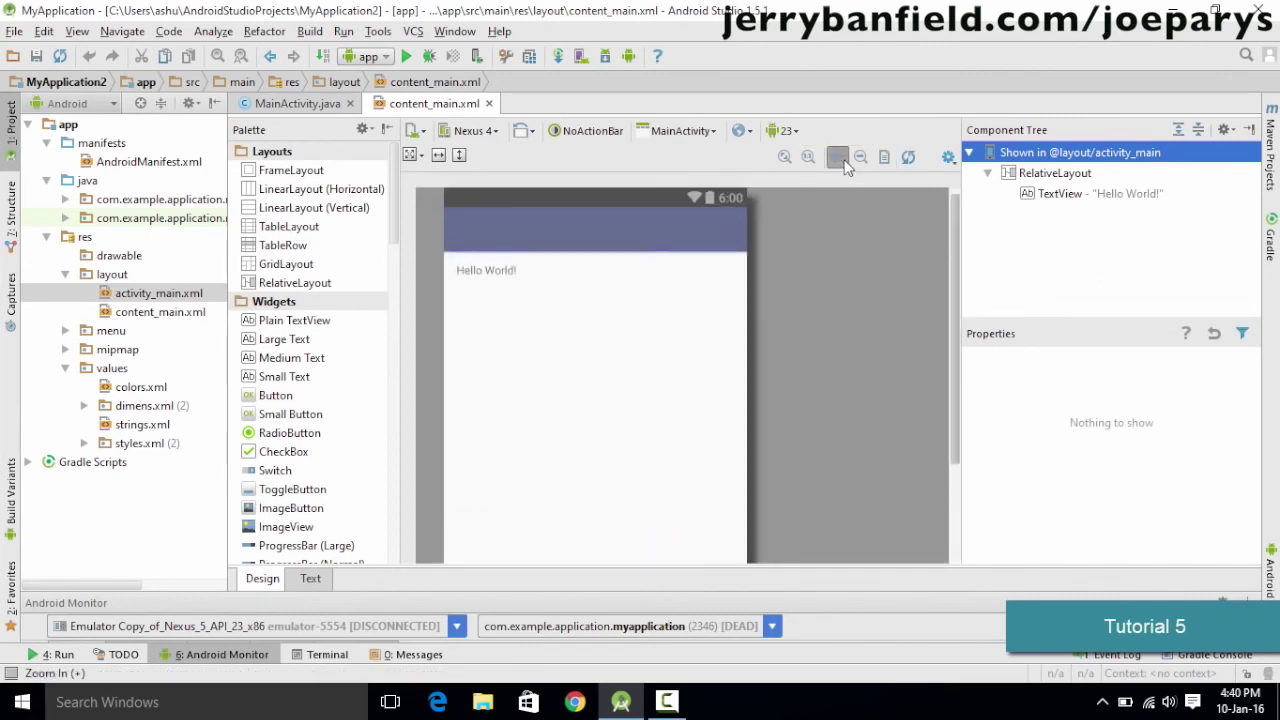
left_click(843, 162)
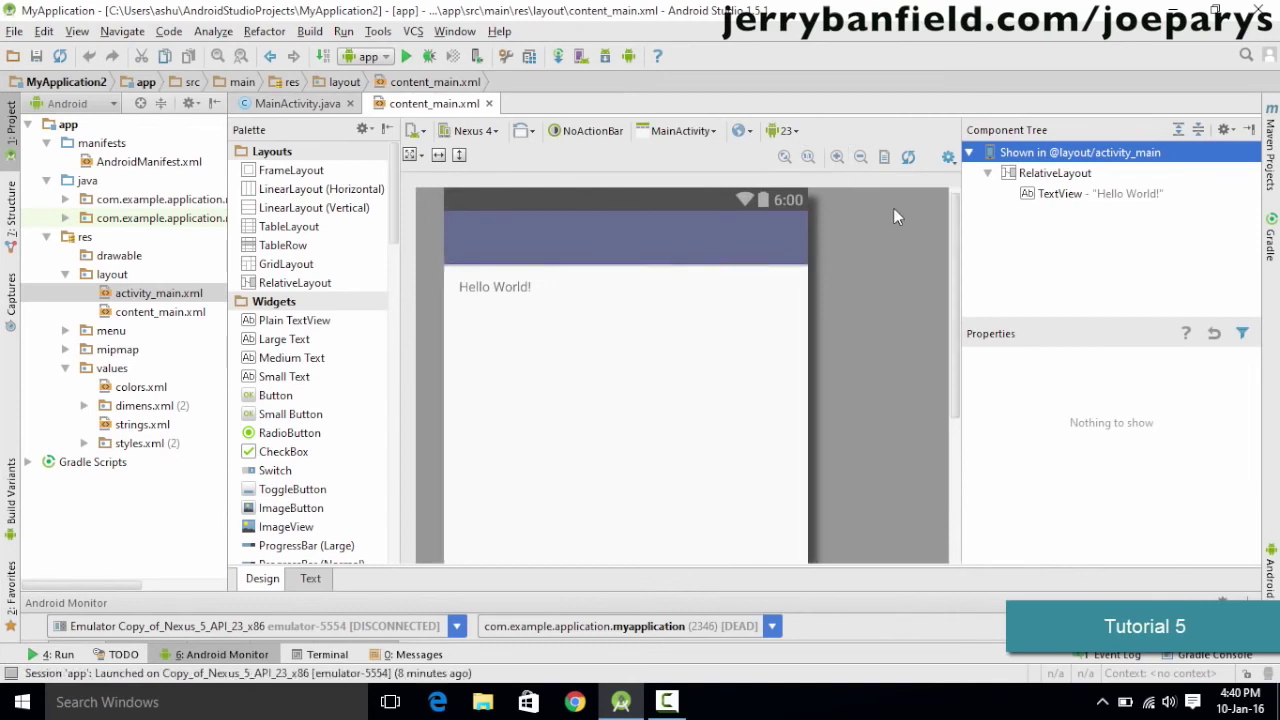
left_click(861, 159)
left_click(862, 165)
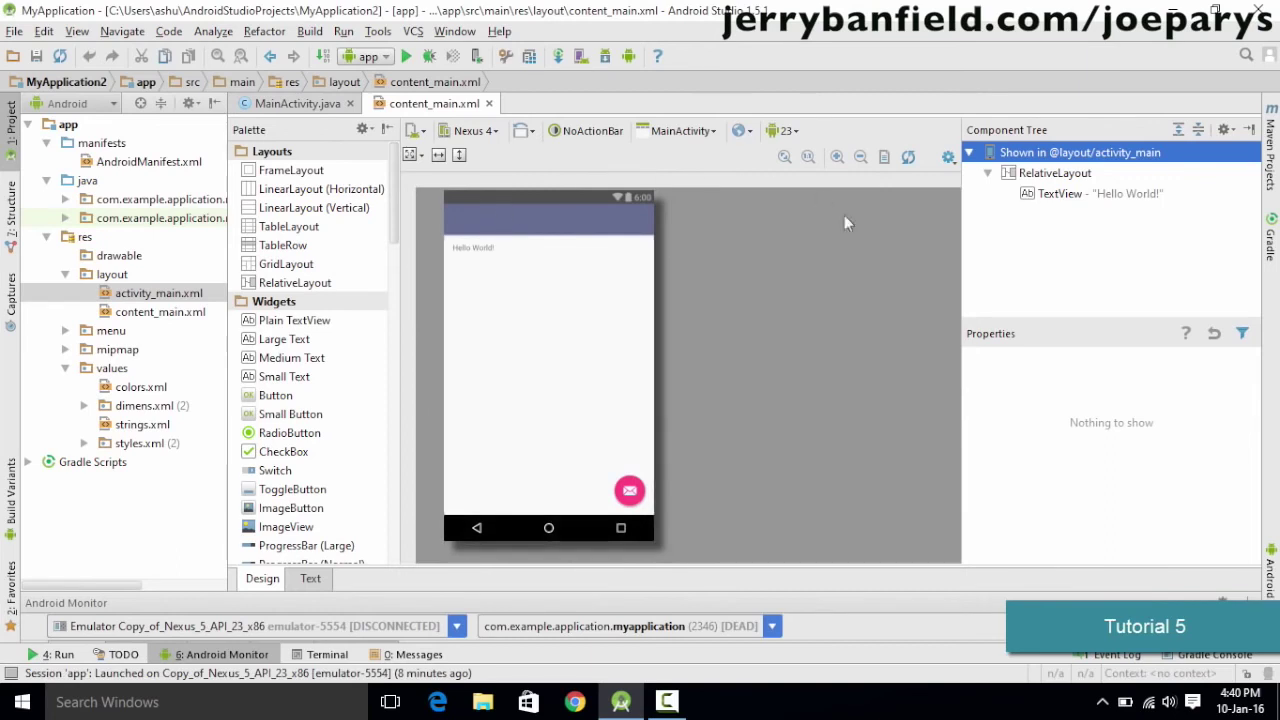
left_click(948, 159)
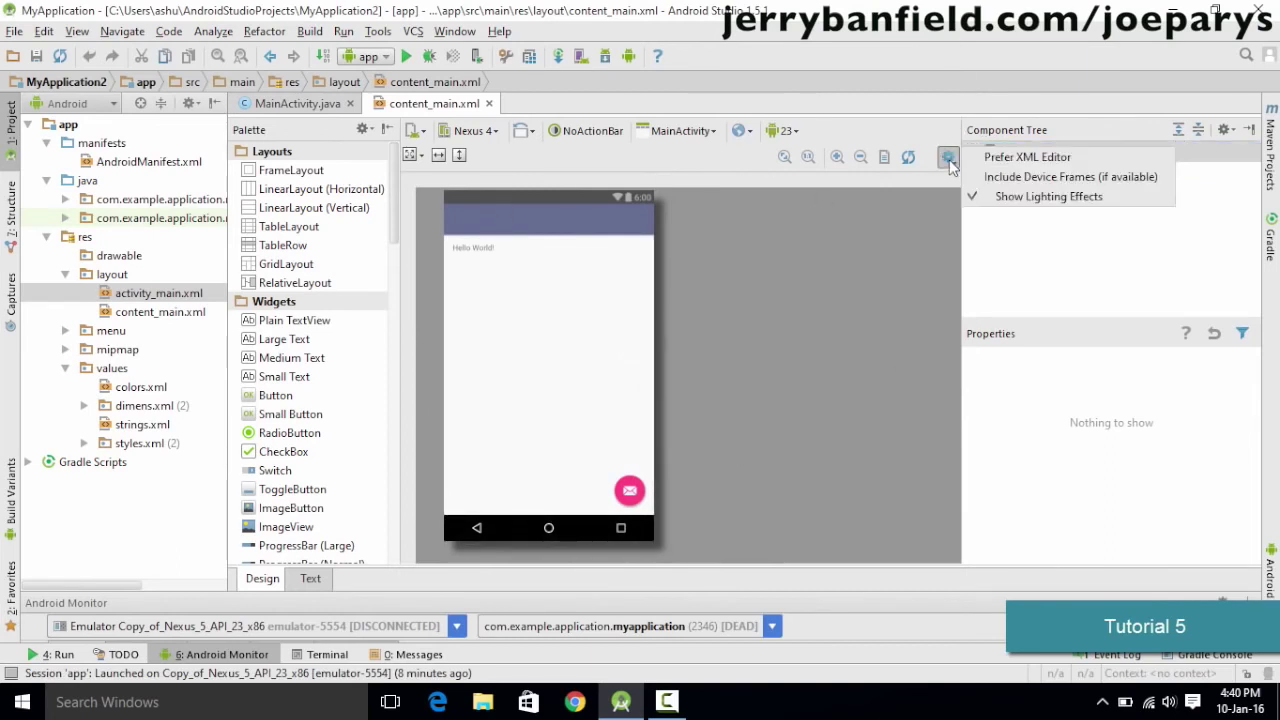
left_click(1004, 180)
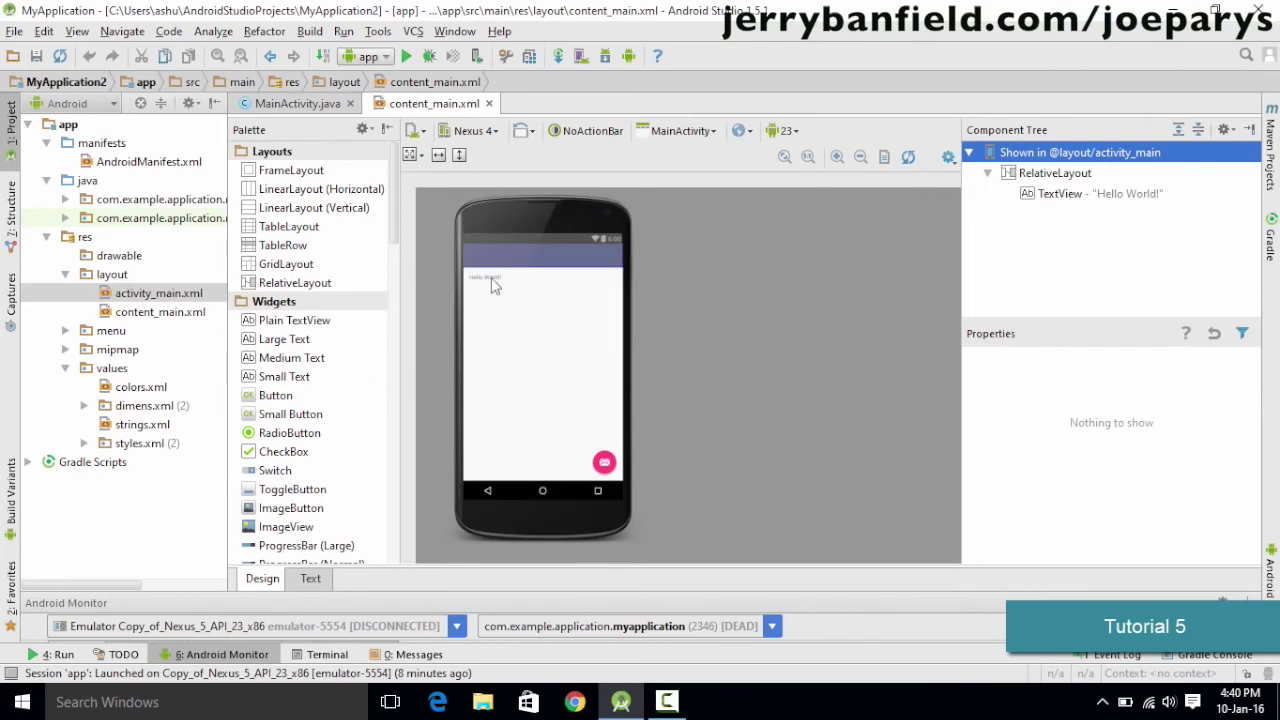
left_click(948, 157)
left_click(990, 177)
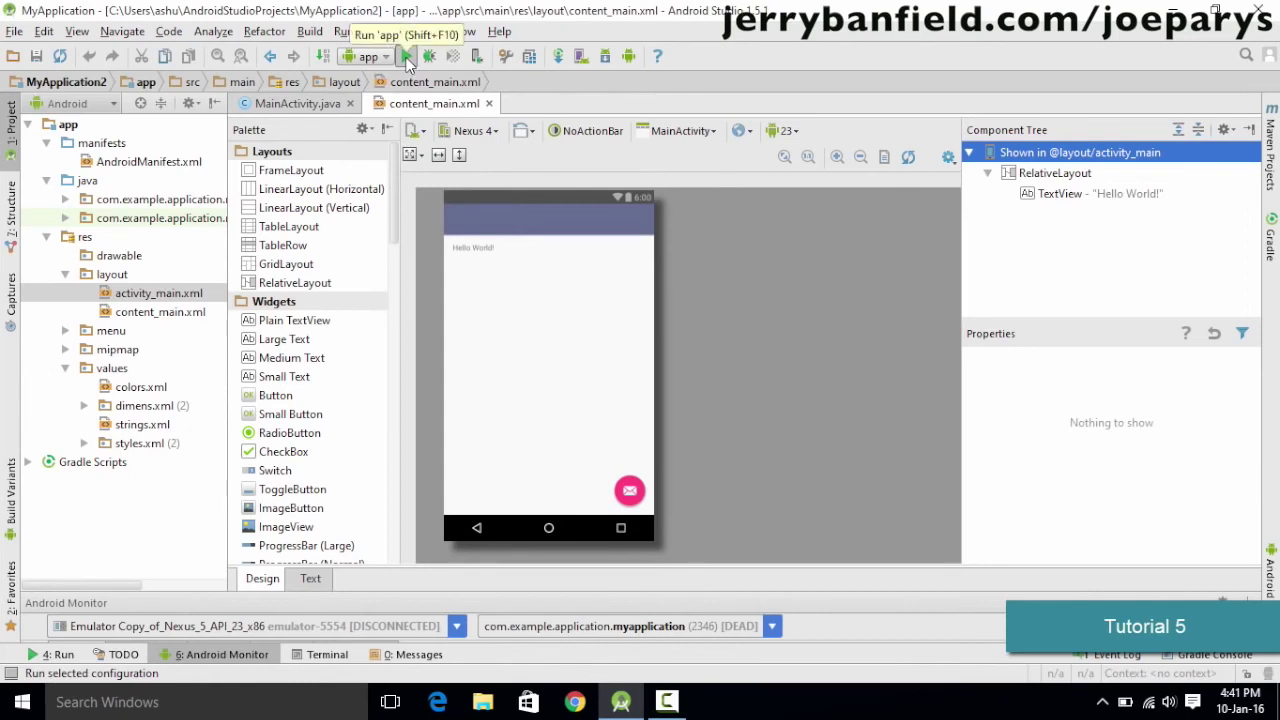
left_click(530, 57)
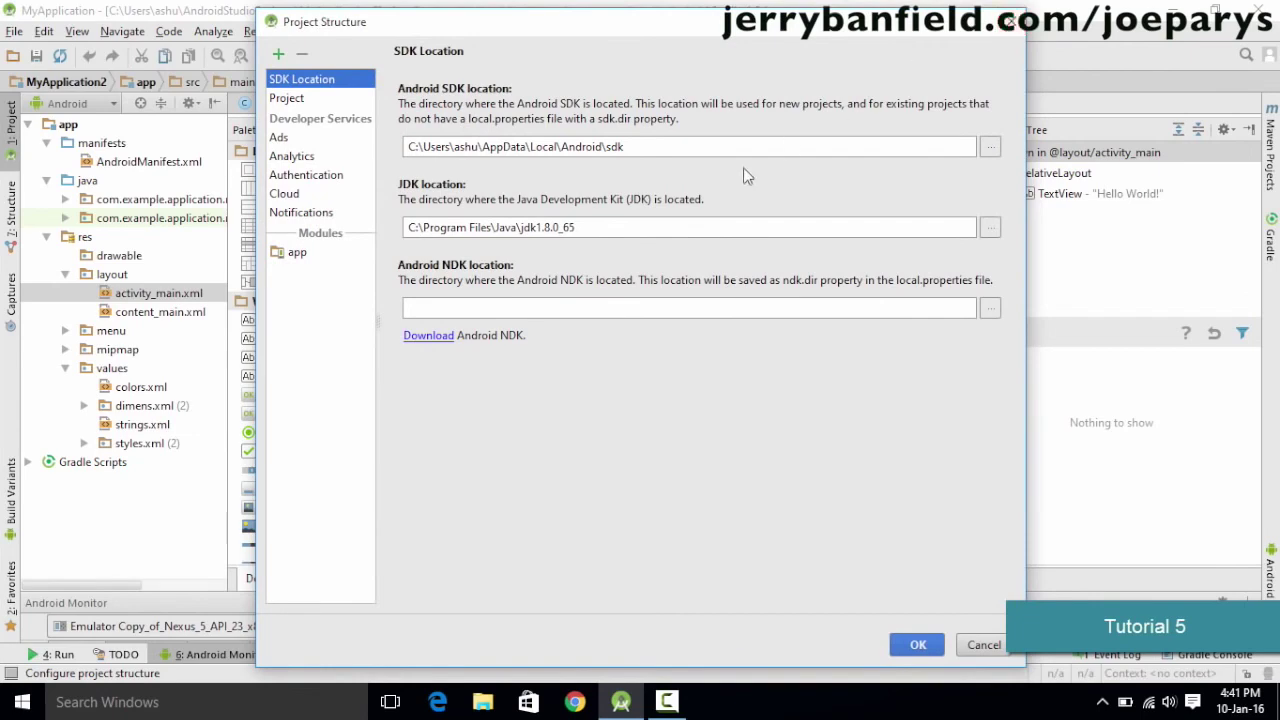
left_click(1013, 21)
left_click(581, 57)
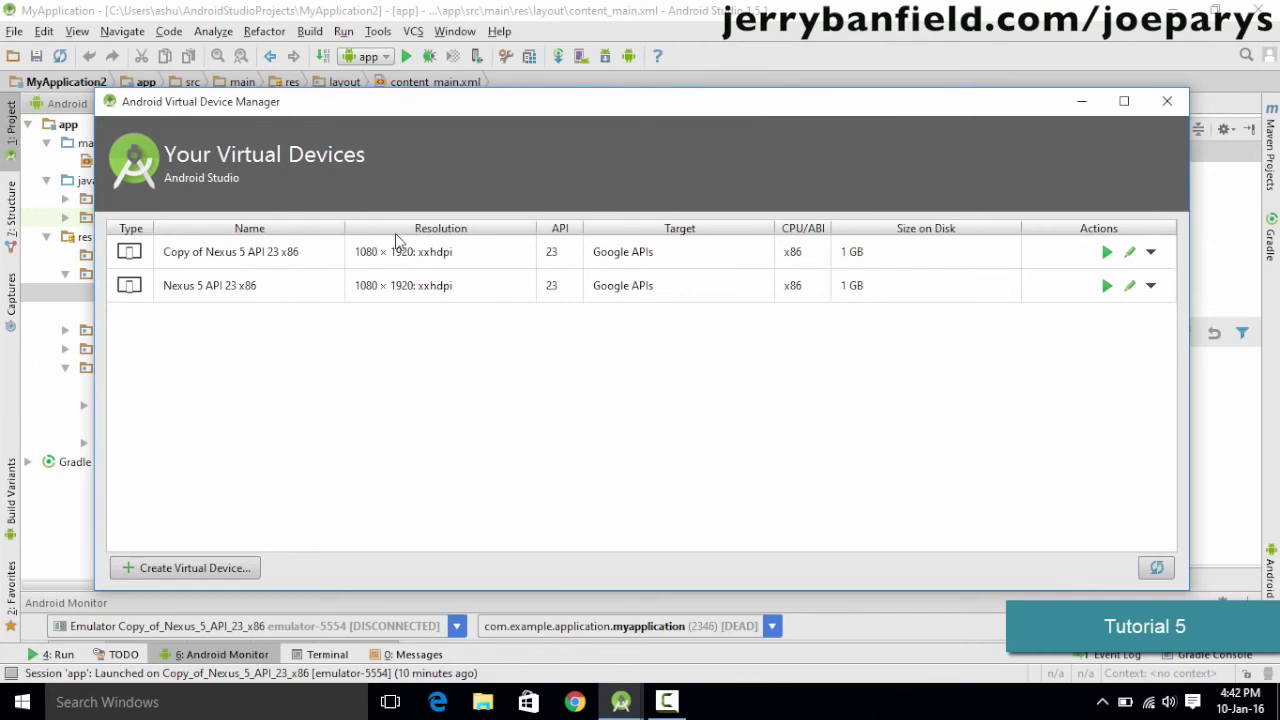
key("Escape")
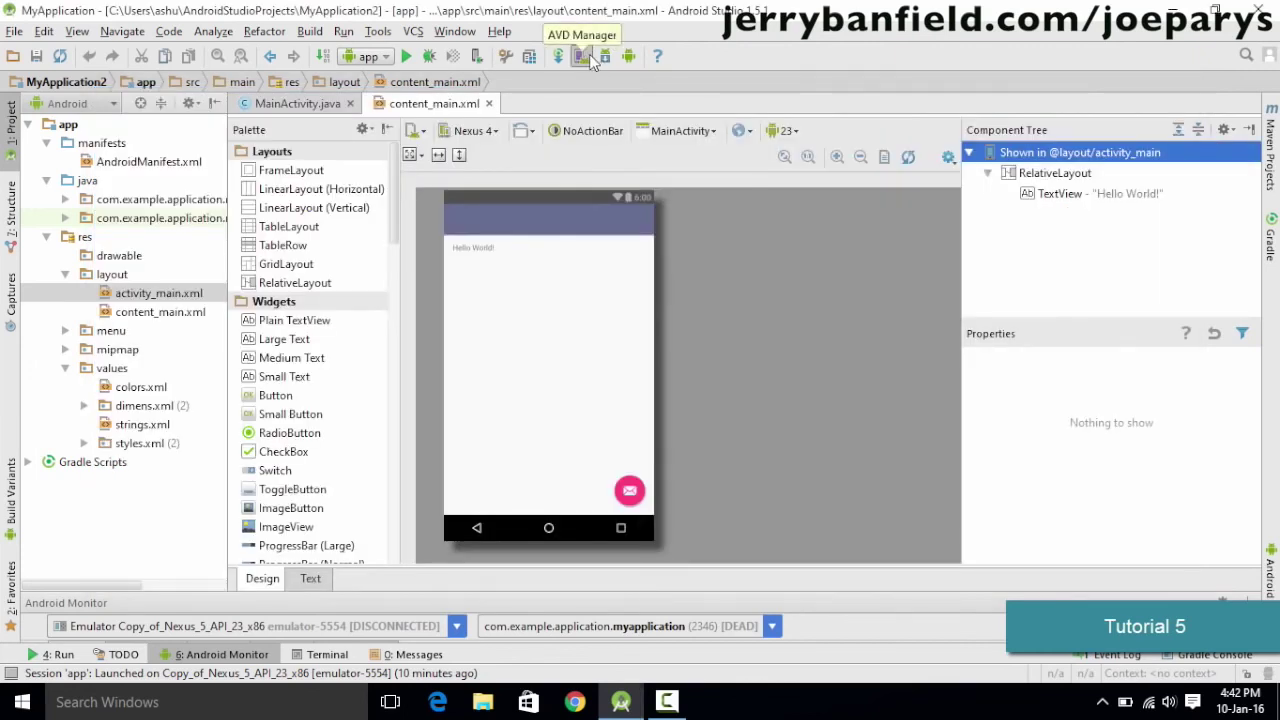
left_click(605, 57)
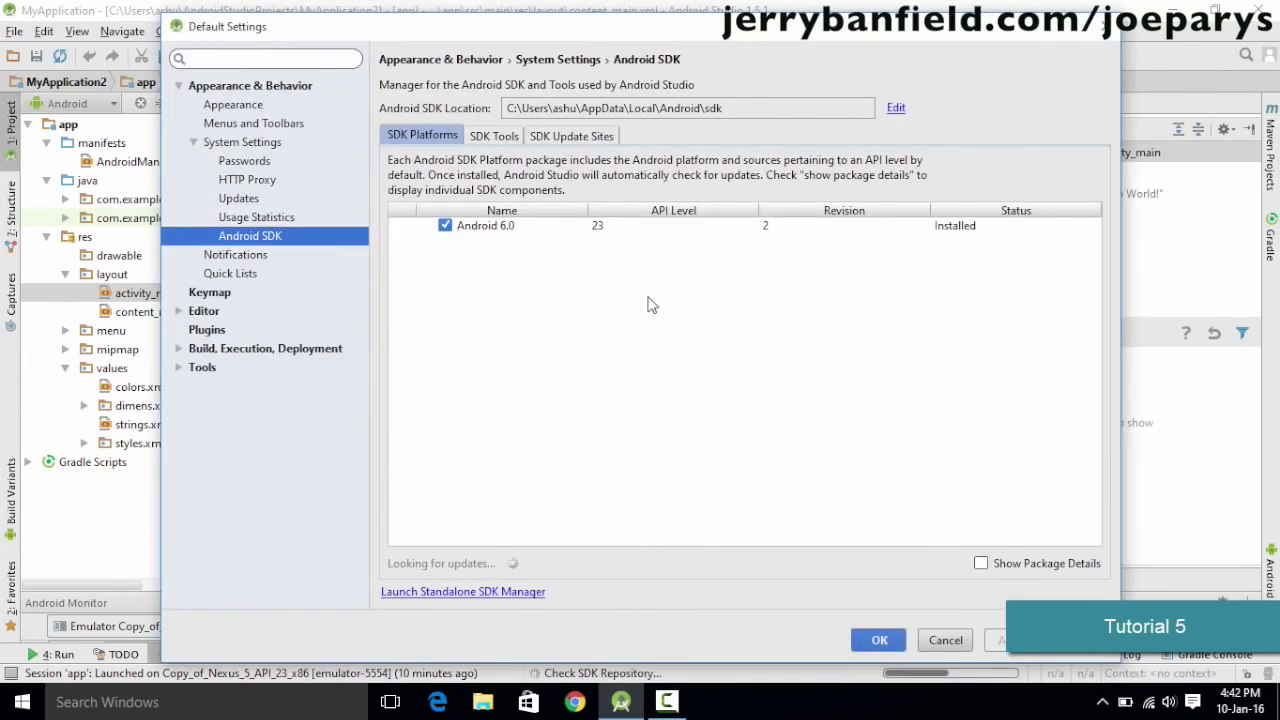
left_click(507, 138)
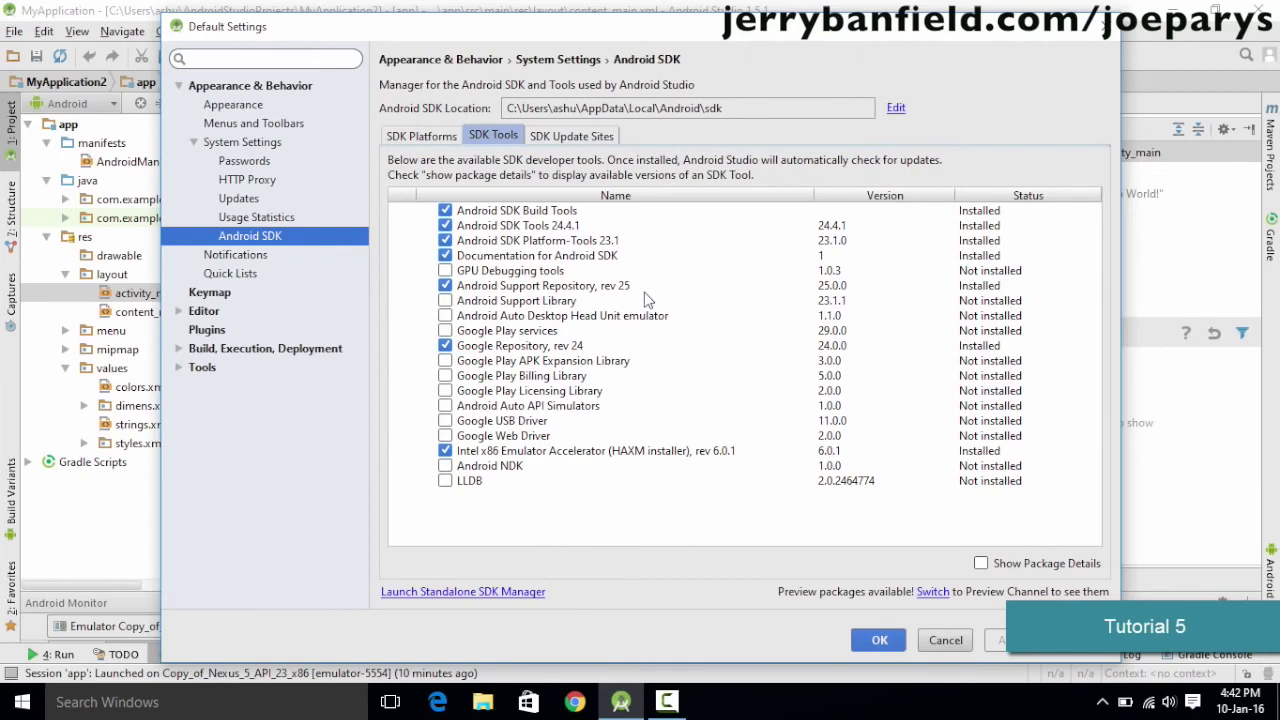
key("Escape")
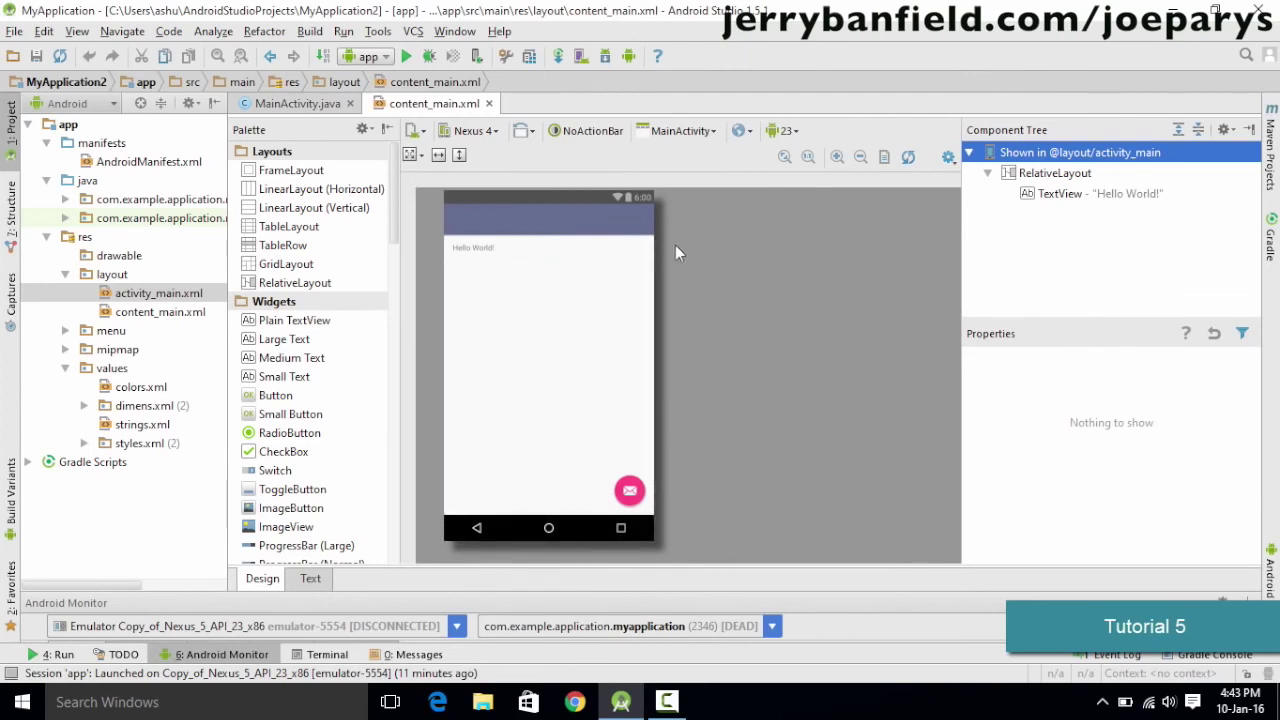
- Open MainActivity.java and scroll through its code
left_click(297, 104)
scroll(370, 220, "down", 5)
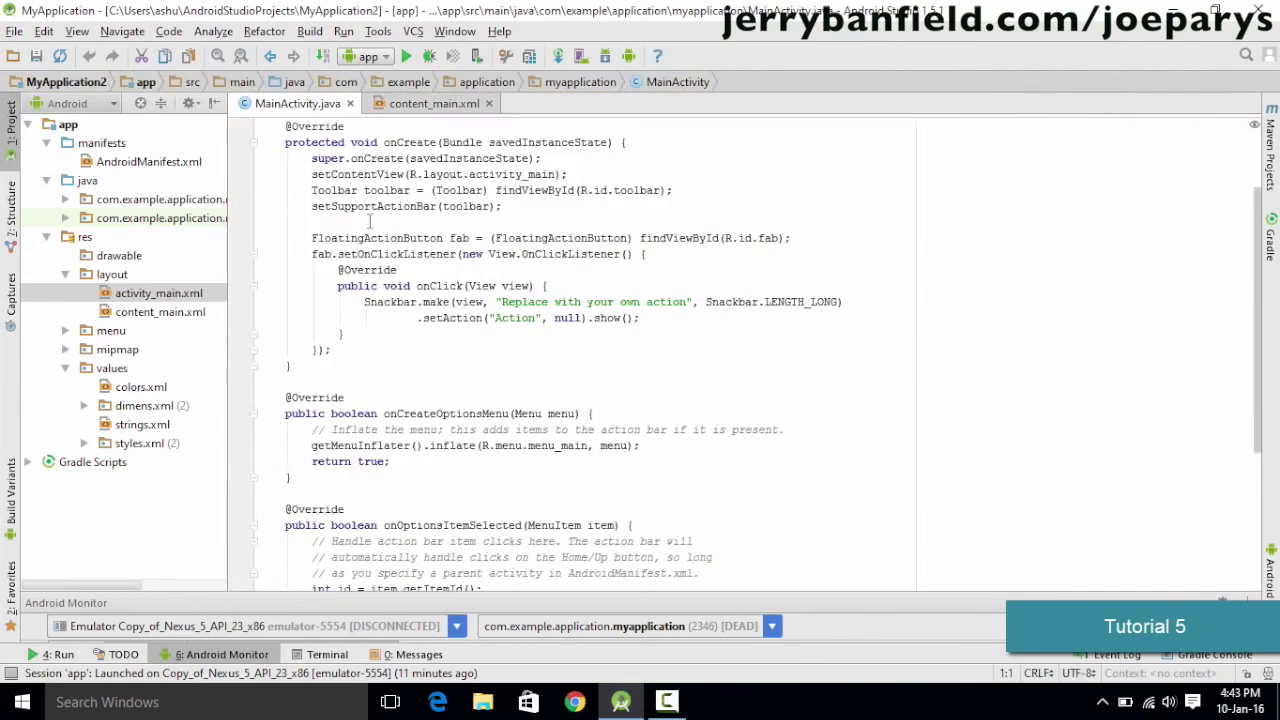
scroll(370, 220, "down", 5)
scroll(329, 250, "up", 7)
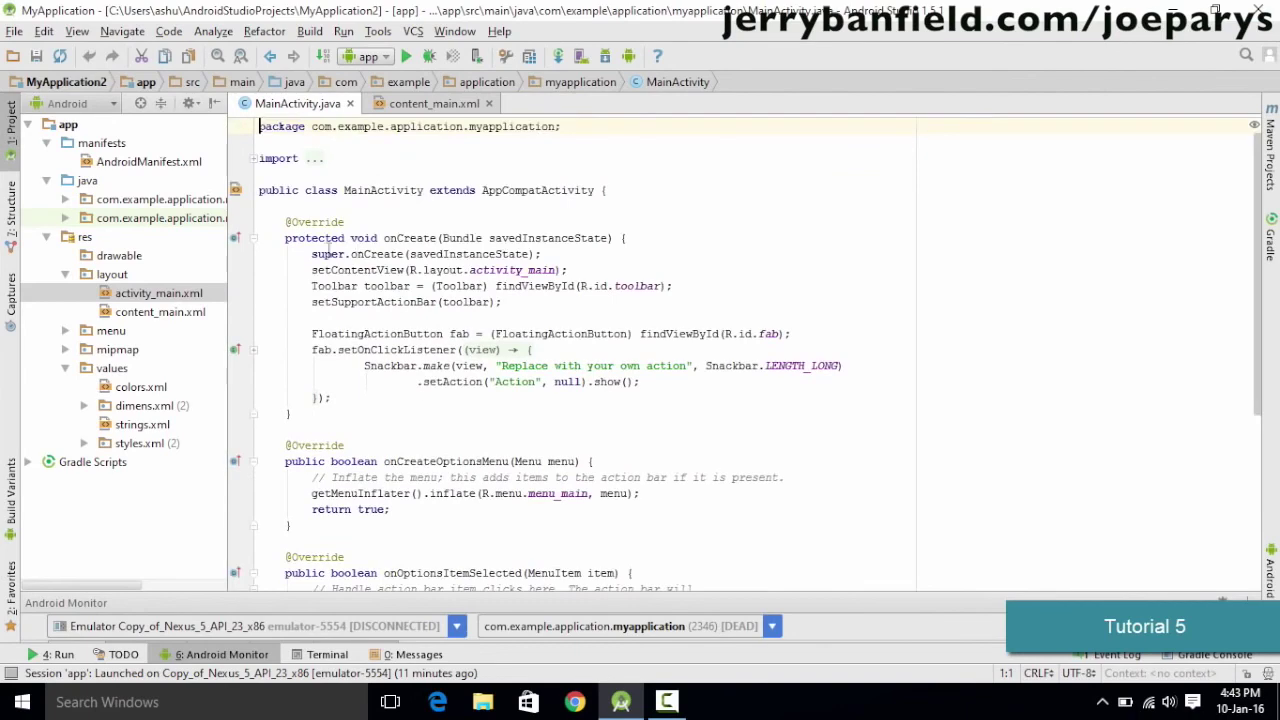
scroll(349, 252, "down", 5)
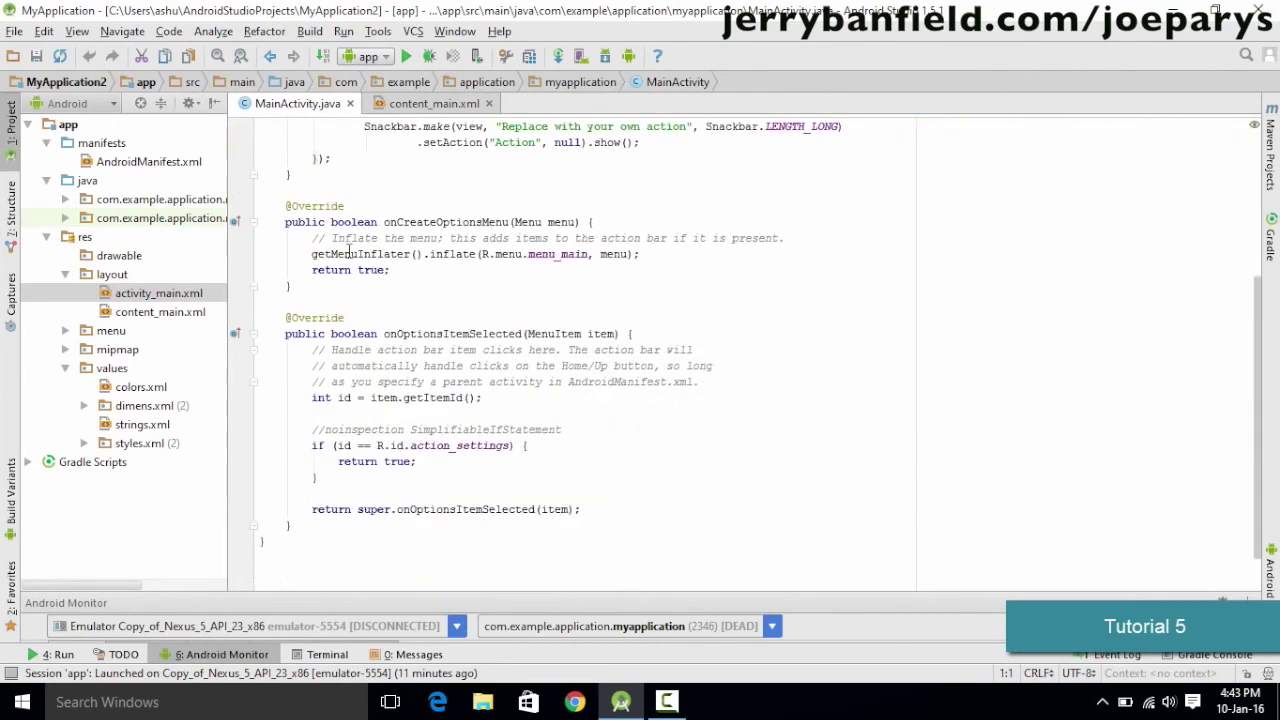
scroll(349, 252, "up", 5)
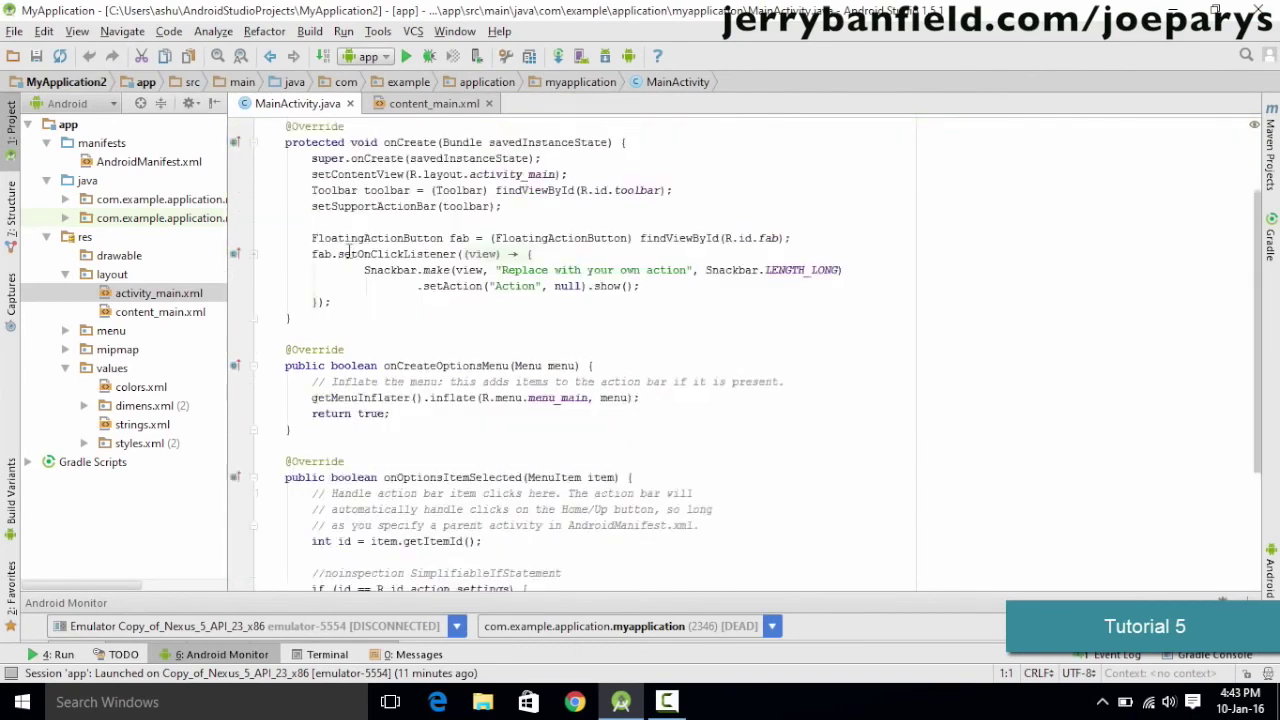
scroll(420, 120, "down", 2)
- Toggle between MainActivity.java and content_main.xml, ending on the layout's Design view
left_click(430, 104)
left_click(318, 105)
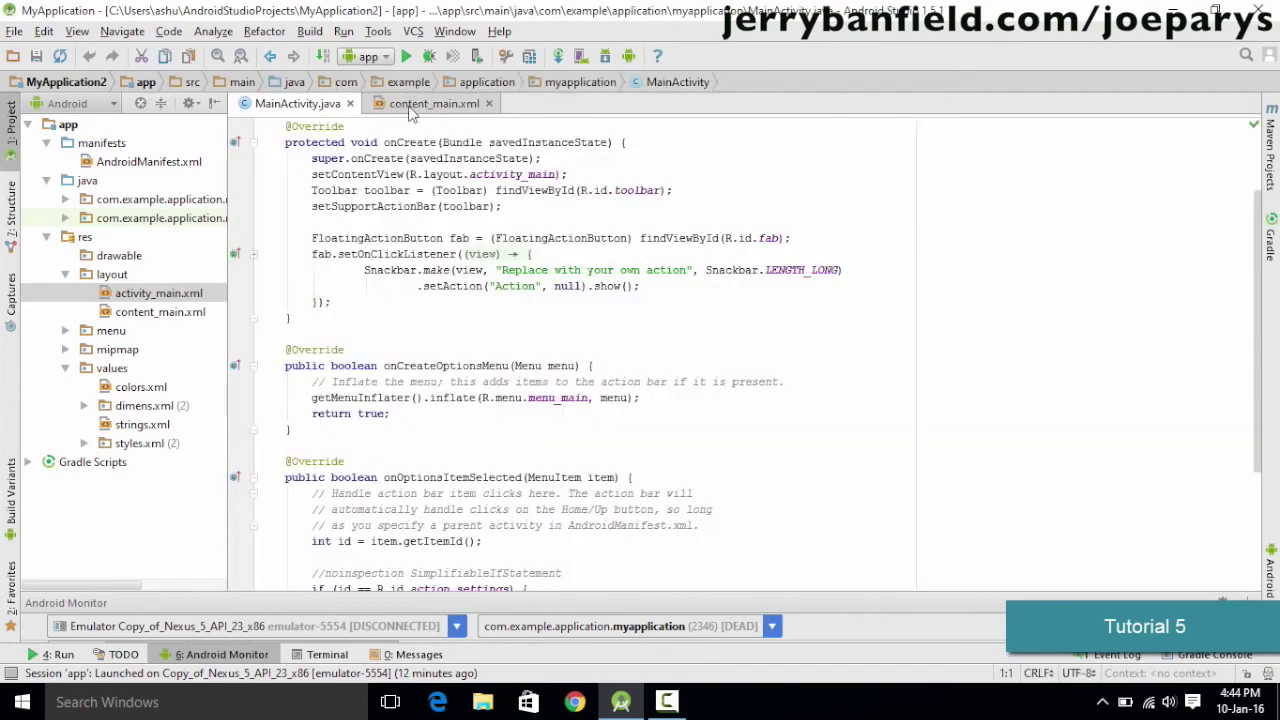
left_click(438, 104)
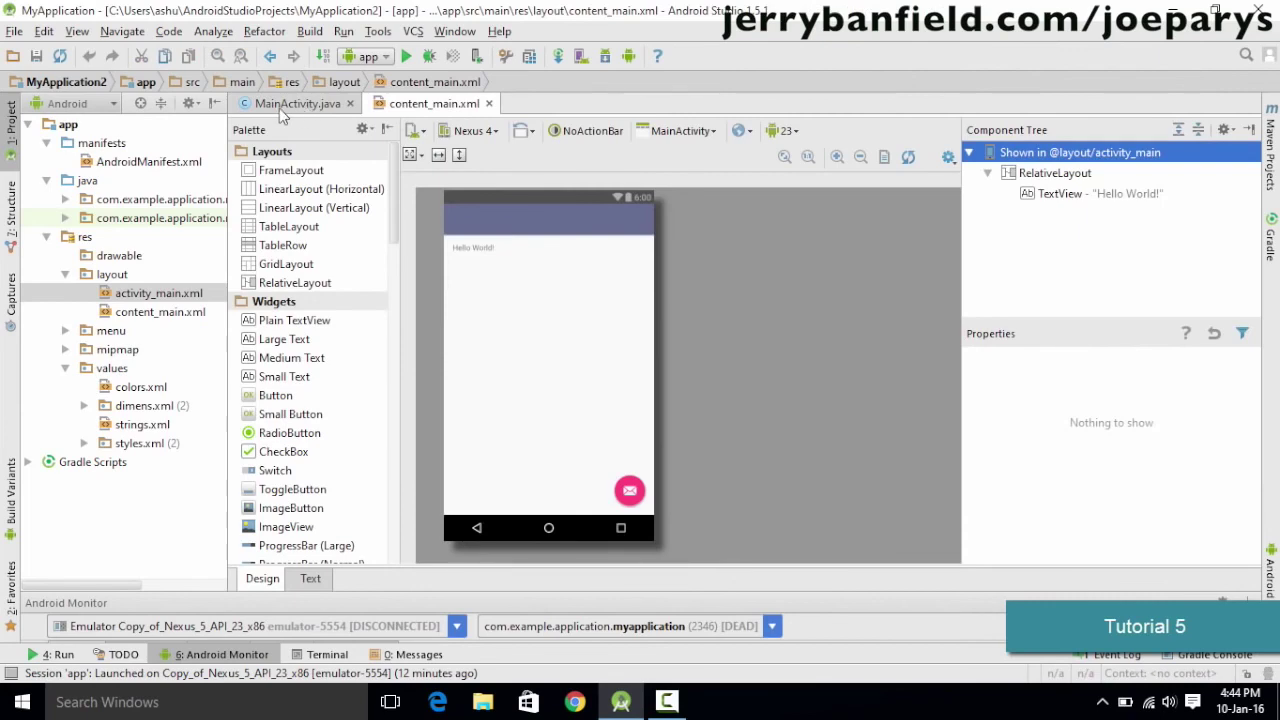
left_click(279, 108)
left_click(435, 106)
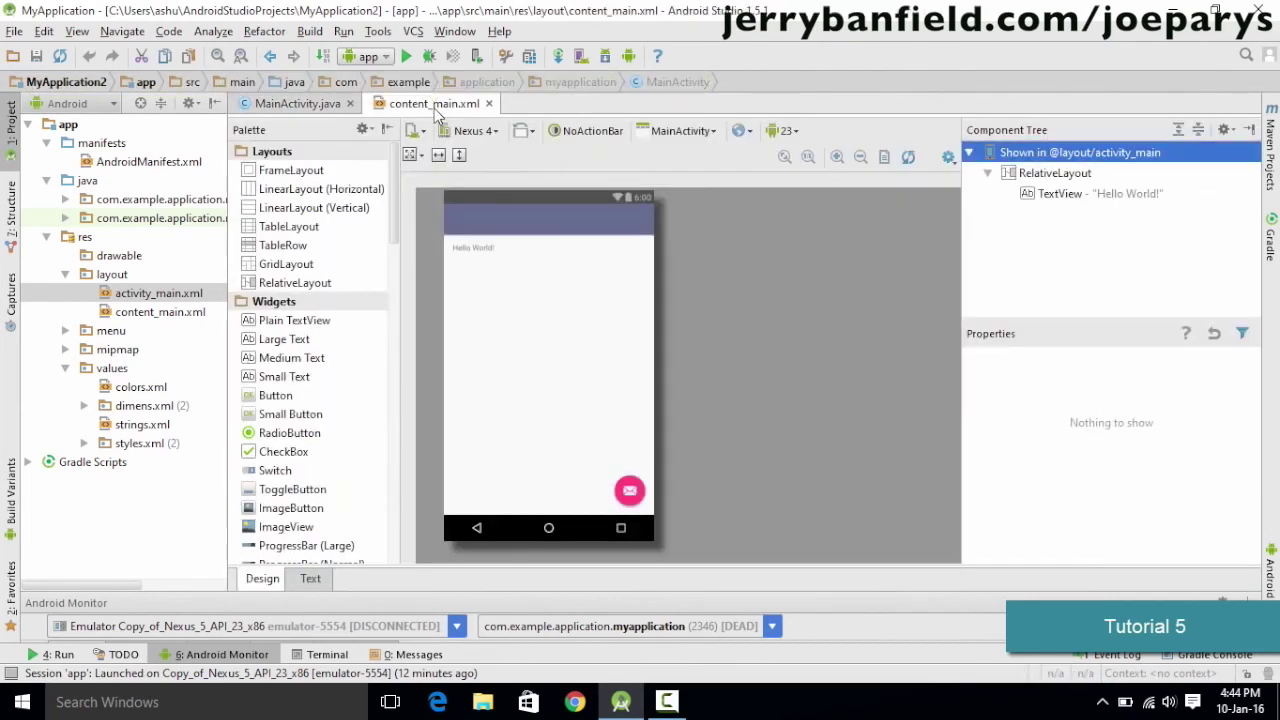
left_click(302, 106)
left_click(410, 106)
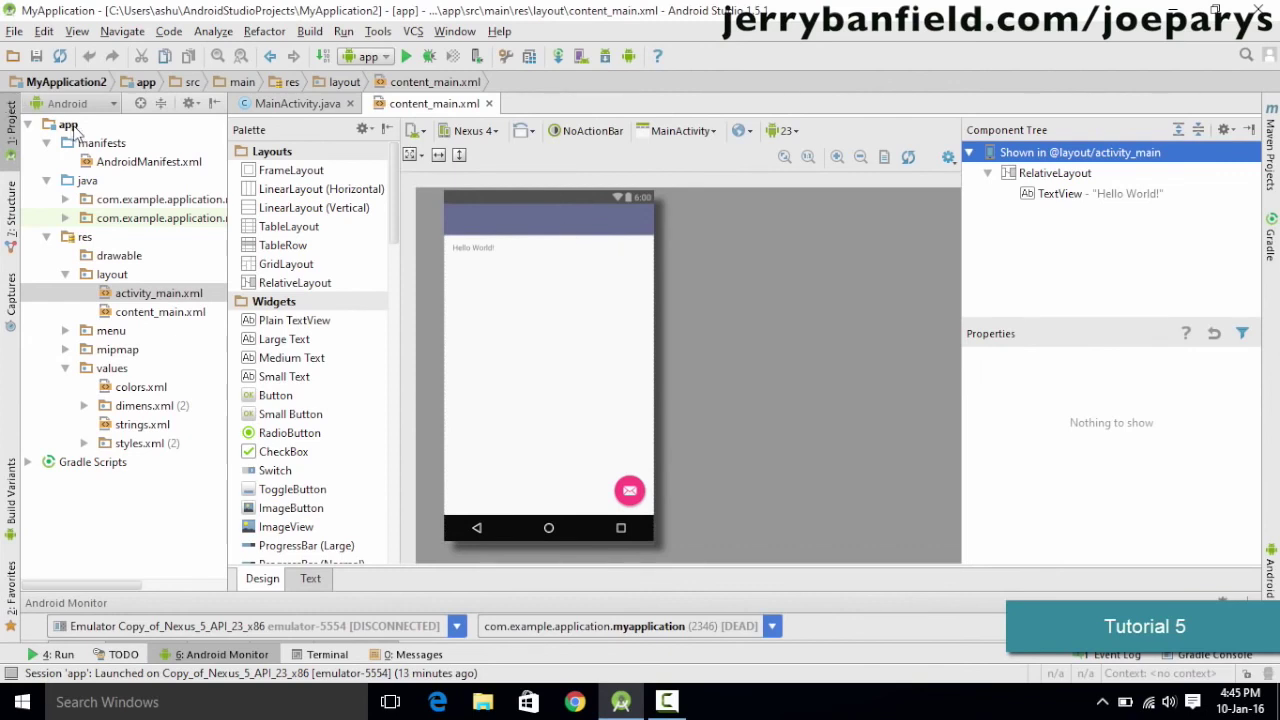
scroll(338, 176, "down", 5)
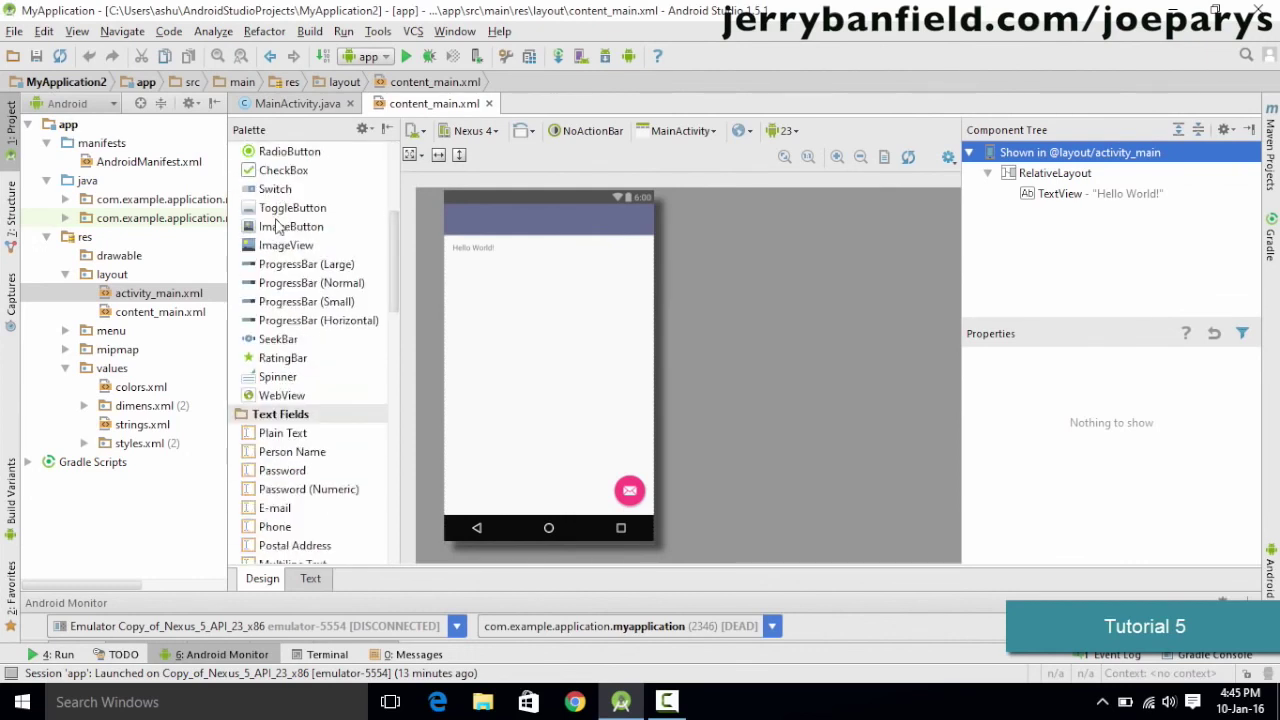
scroll(293, 238, "up", 5)
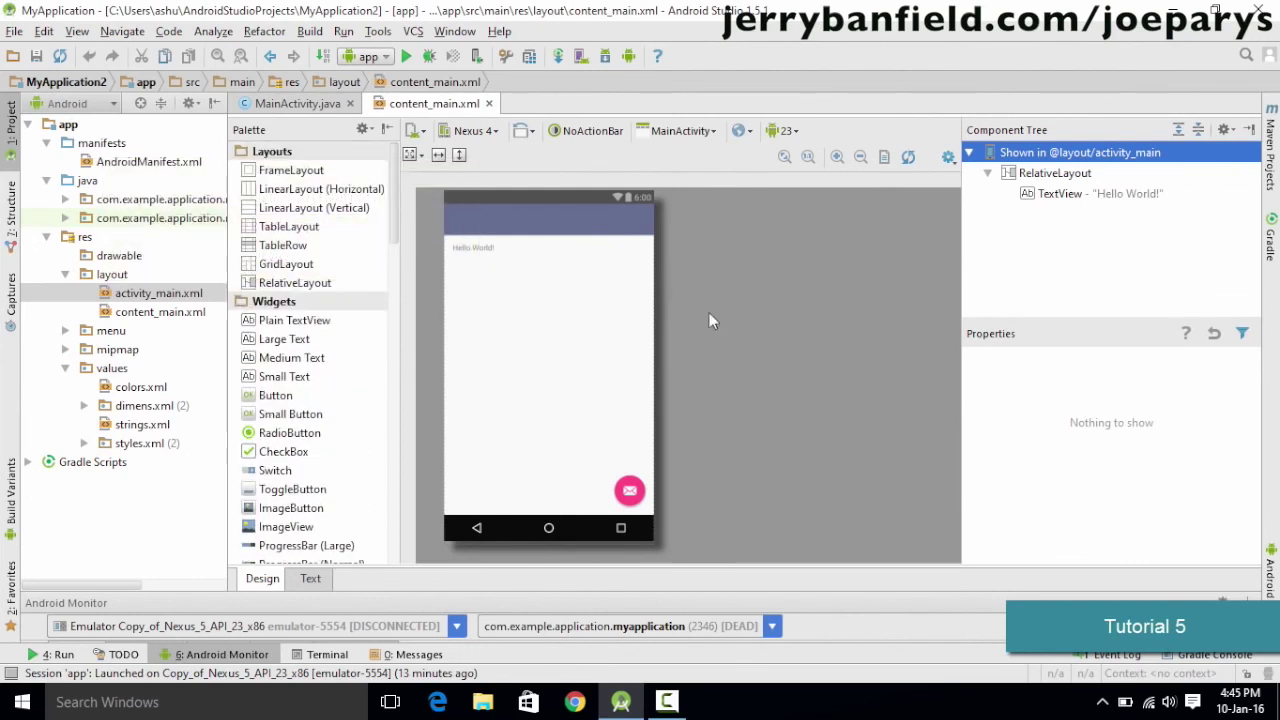
left_click(322, 587)
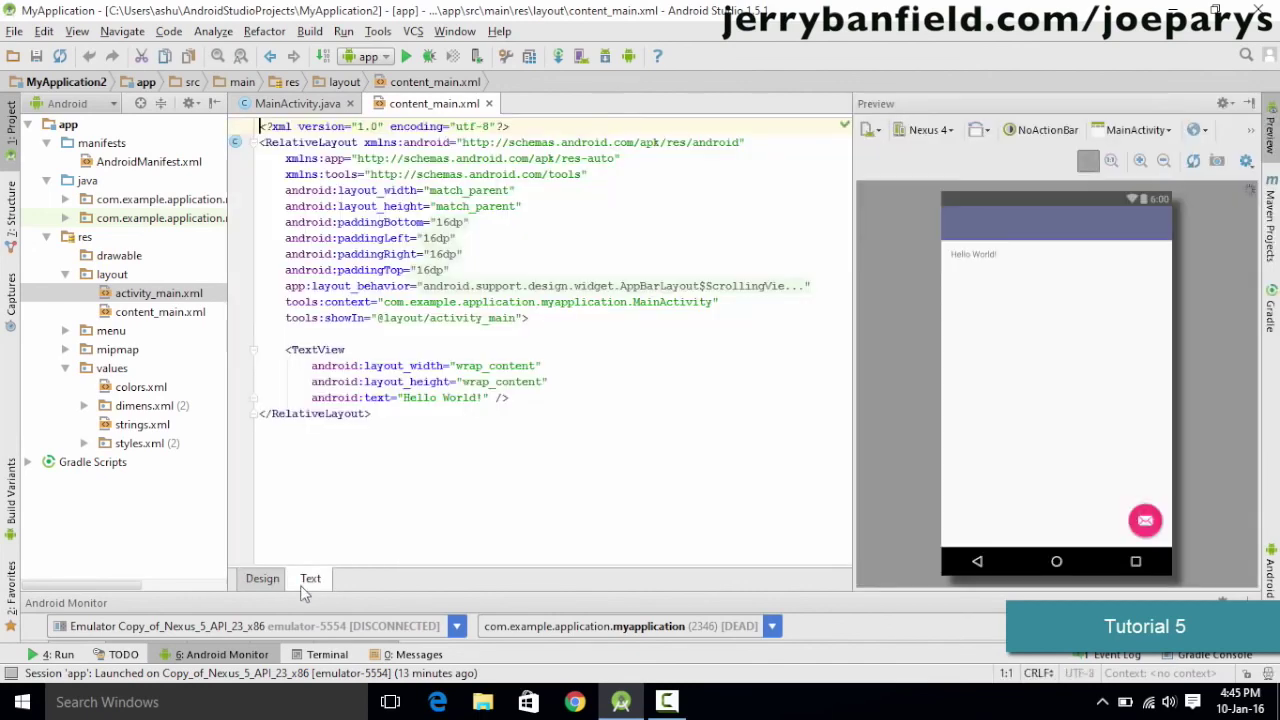
left_click(265, 586)
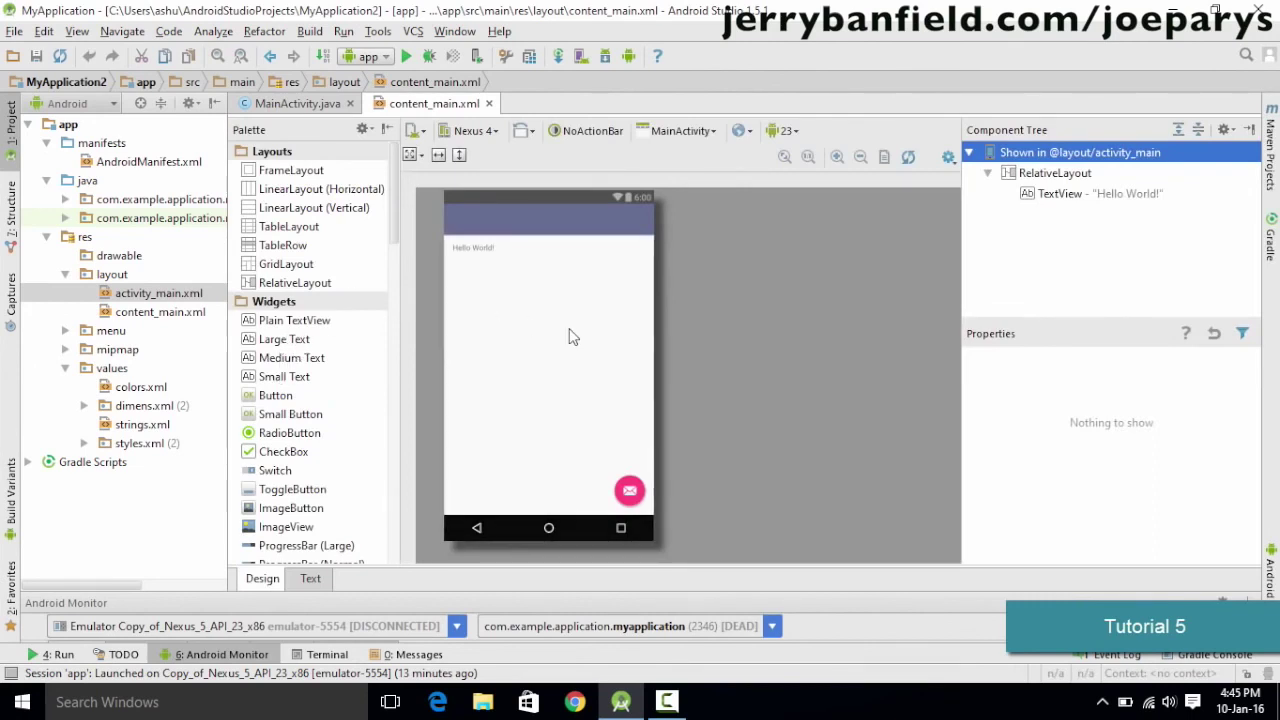
left_click(316, 580)
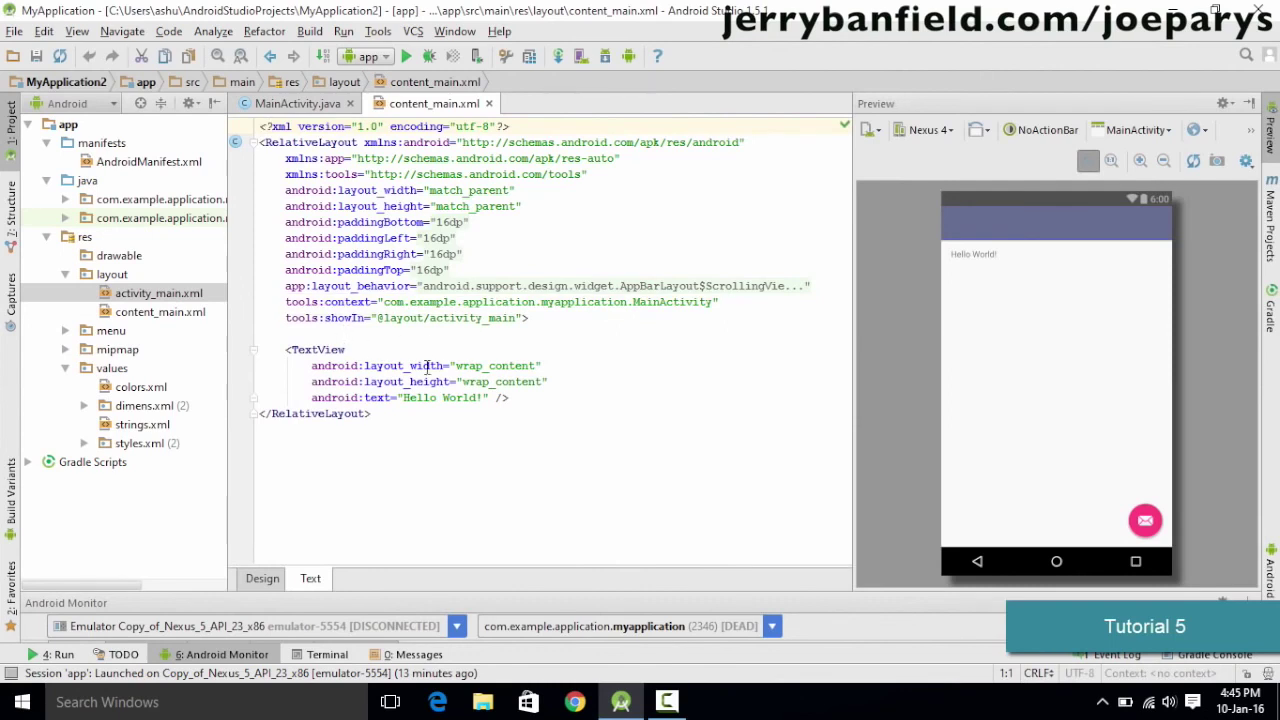
left_click(262, 578)
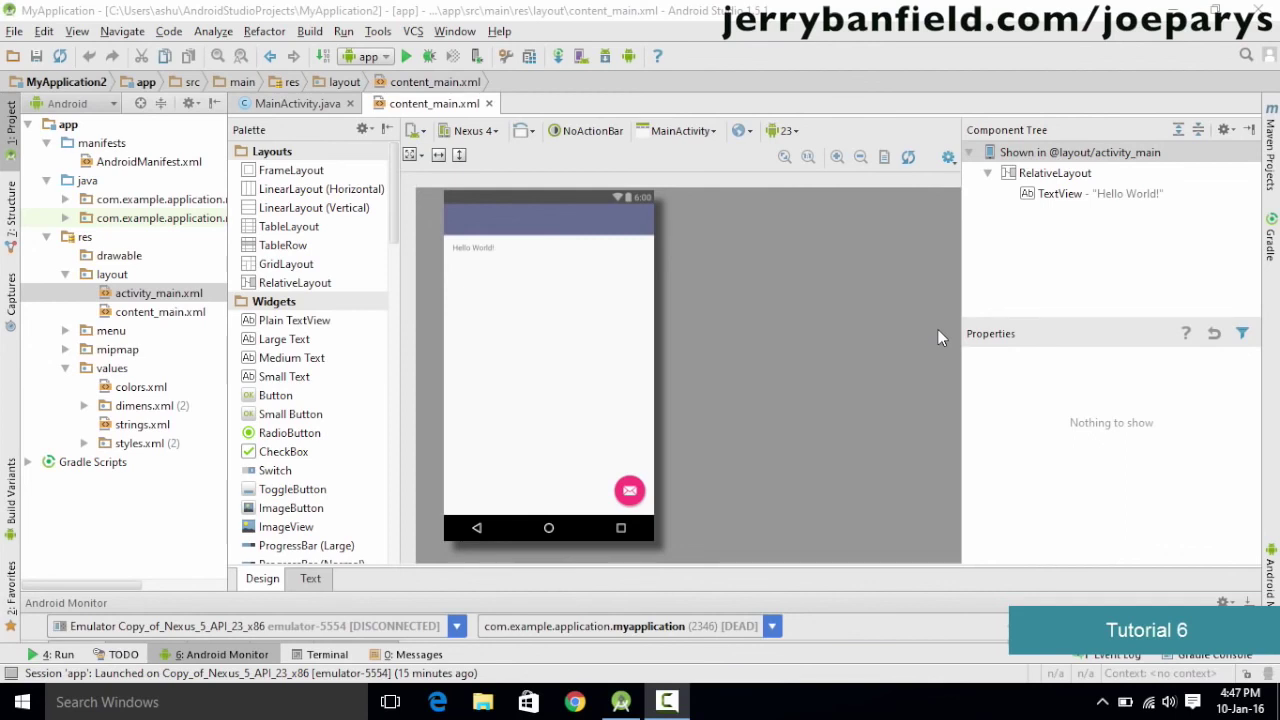
- Open Help > Default Keymap Reference, the IntelliJ IDEA ReferenceCard PDF in the browser
left_click(613, 215)
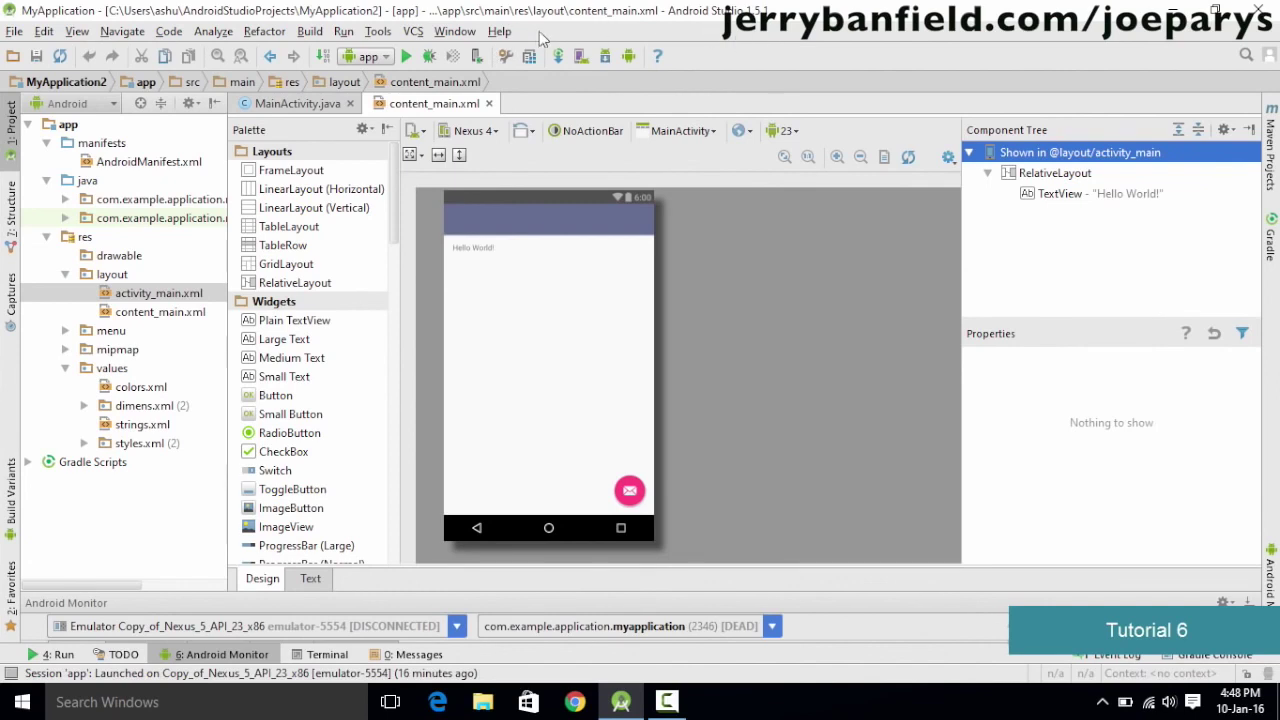
left_click(500, 32)
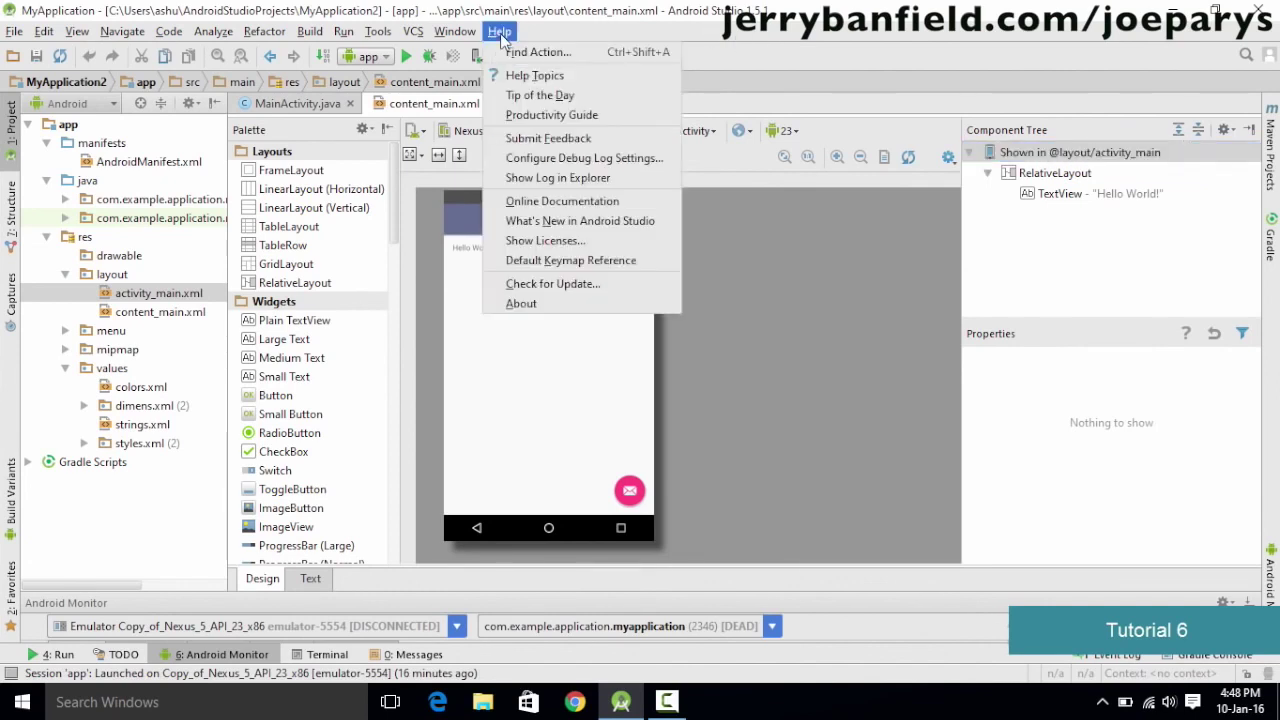
left_click(578, 268)
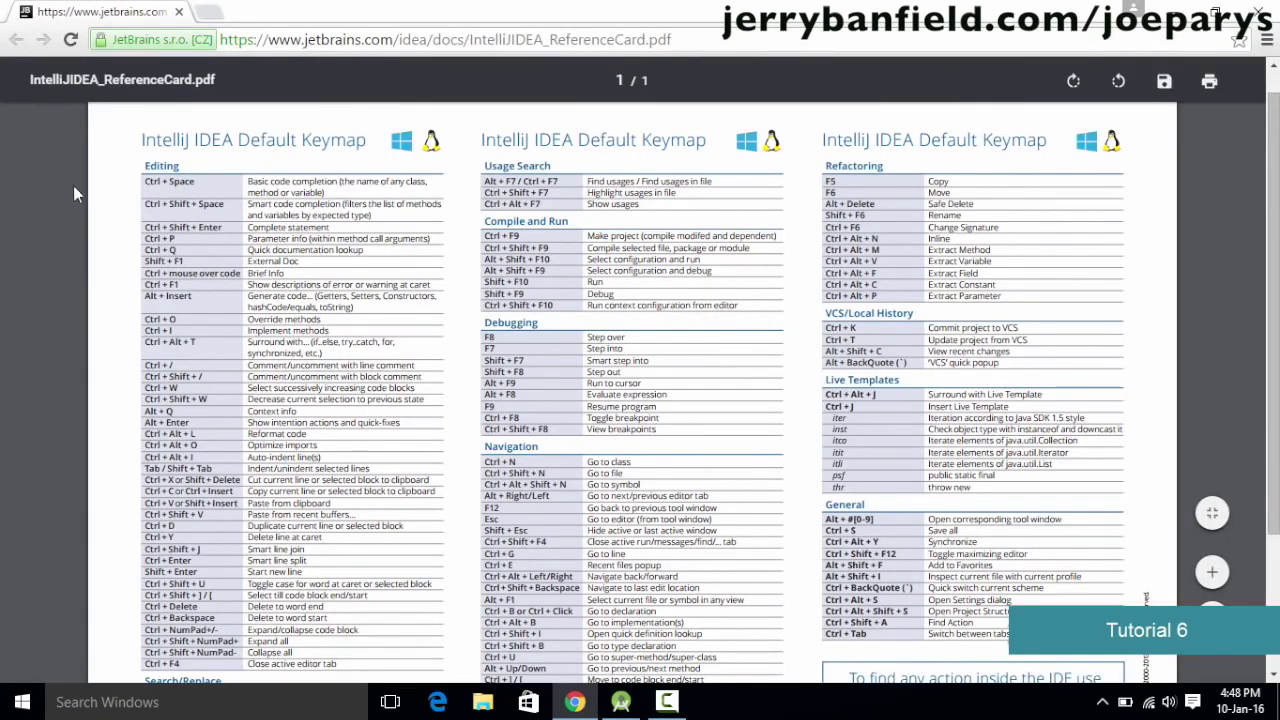
- Scroll back and forth through the IntelliJ IDEA Default Keymap PDF in Chrome to review its shortcuts
scroll(78, 200, "down", 3)
scroll(83, 210, "up", 3)
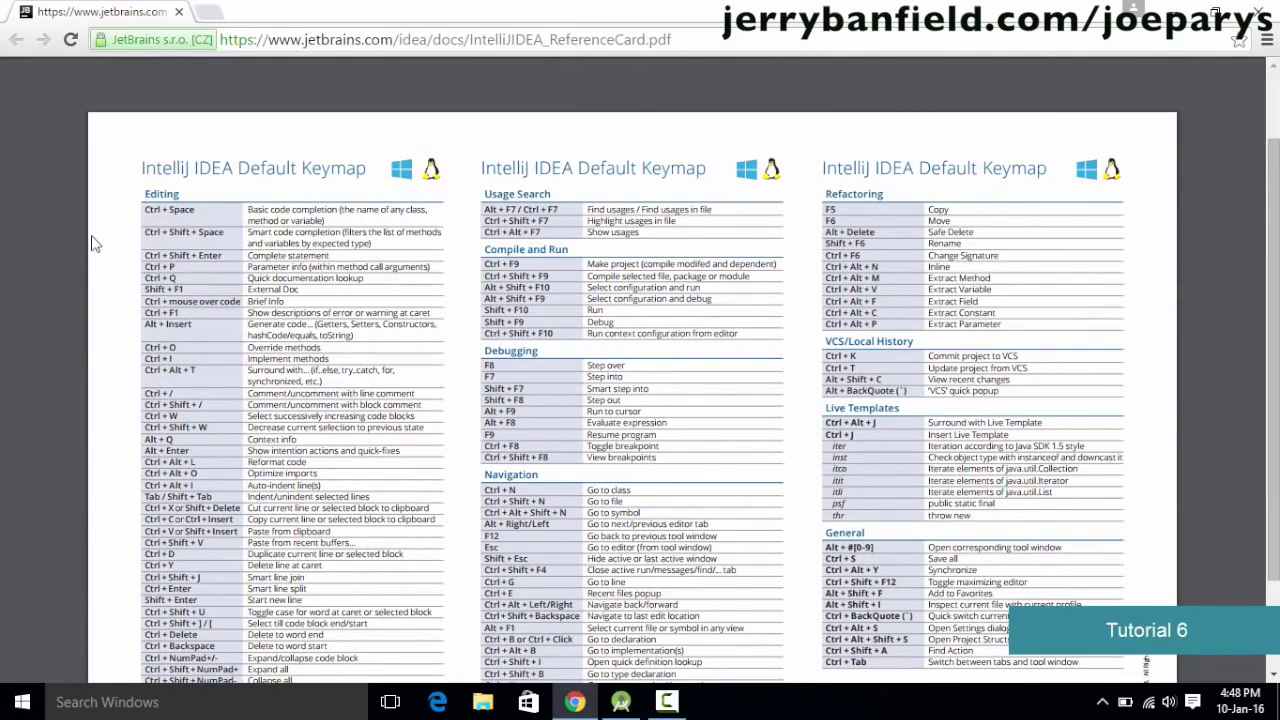
scroll(95, 244, "down", 3)
scroll(93, 244, "up", 3)
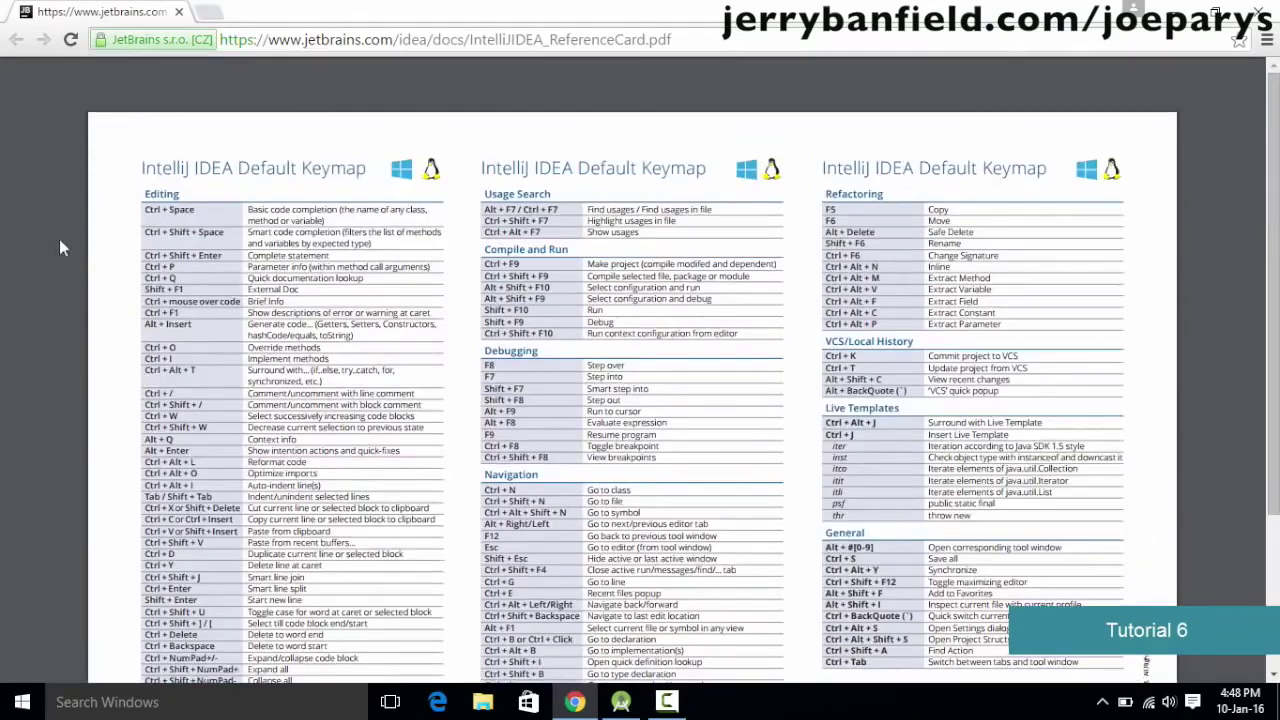
scroll(258, 278, "down", 3)
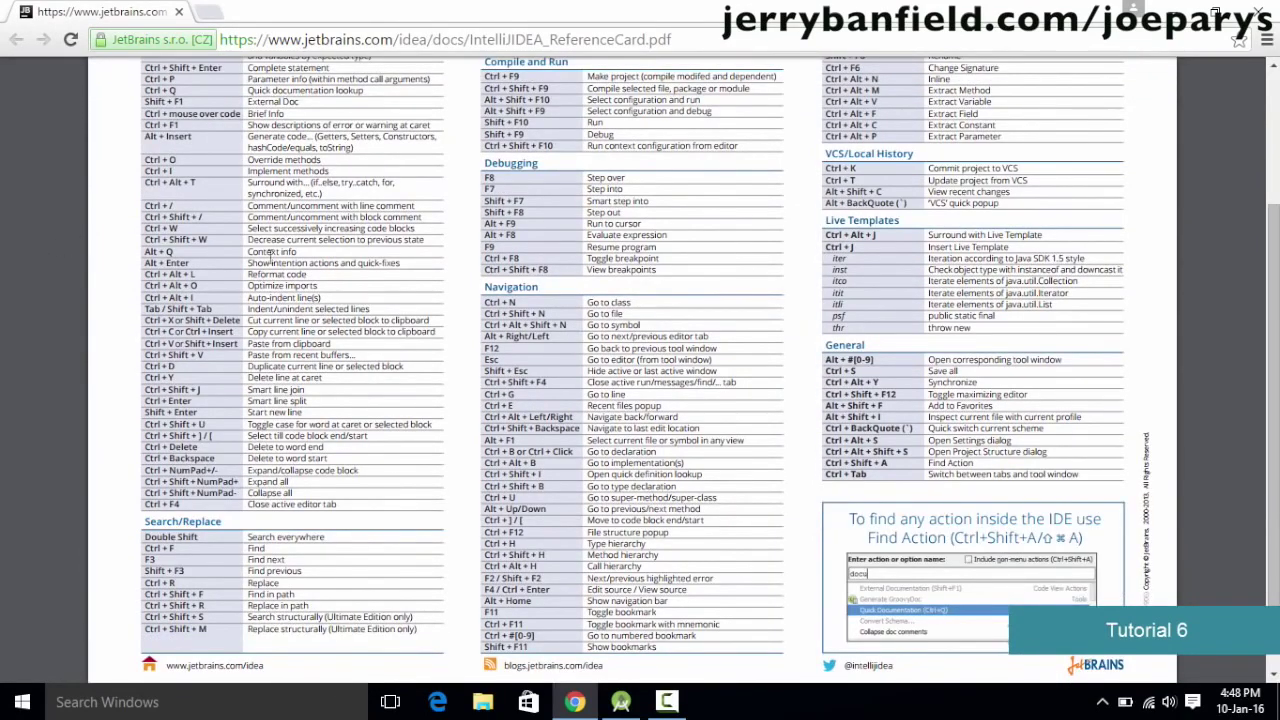
scroll(300, 292, "up", 3)
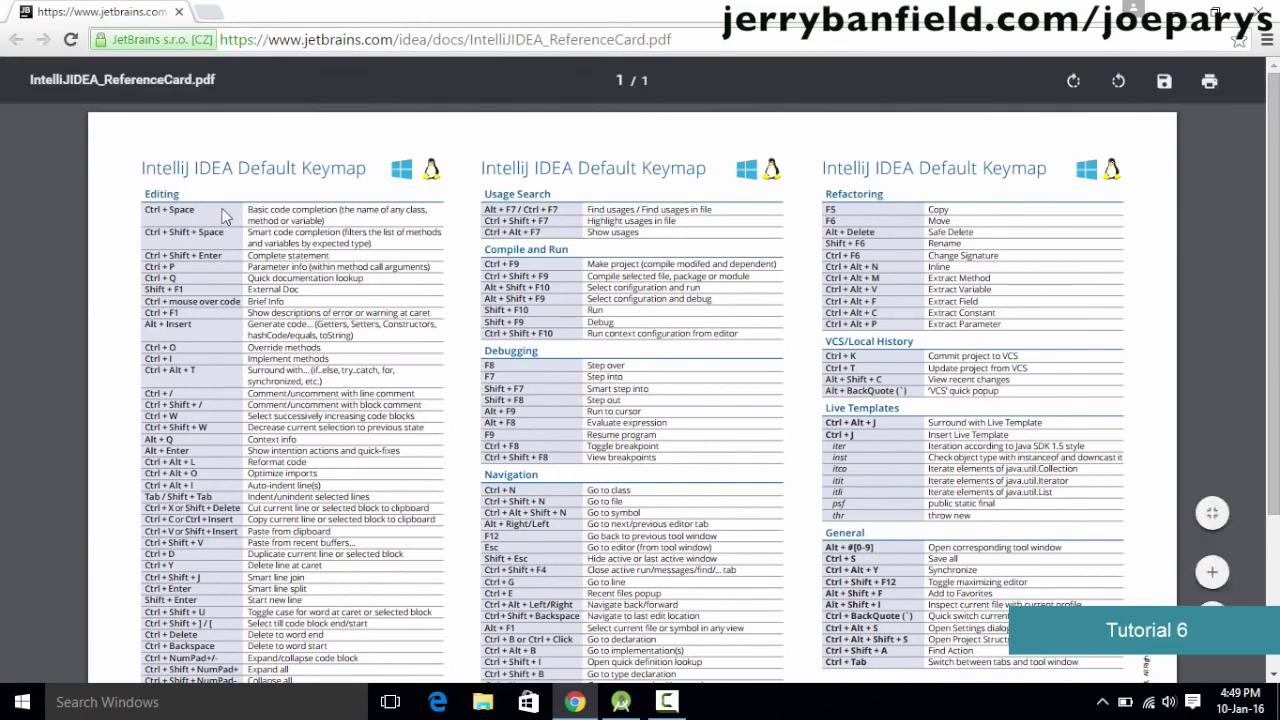
scroll(226, 212, "down", 2)
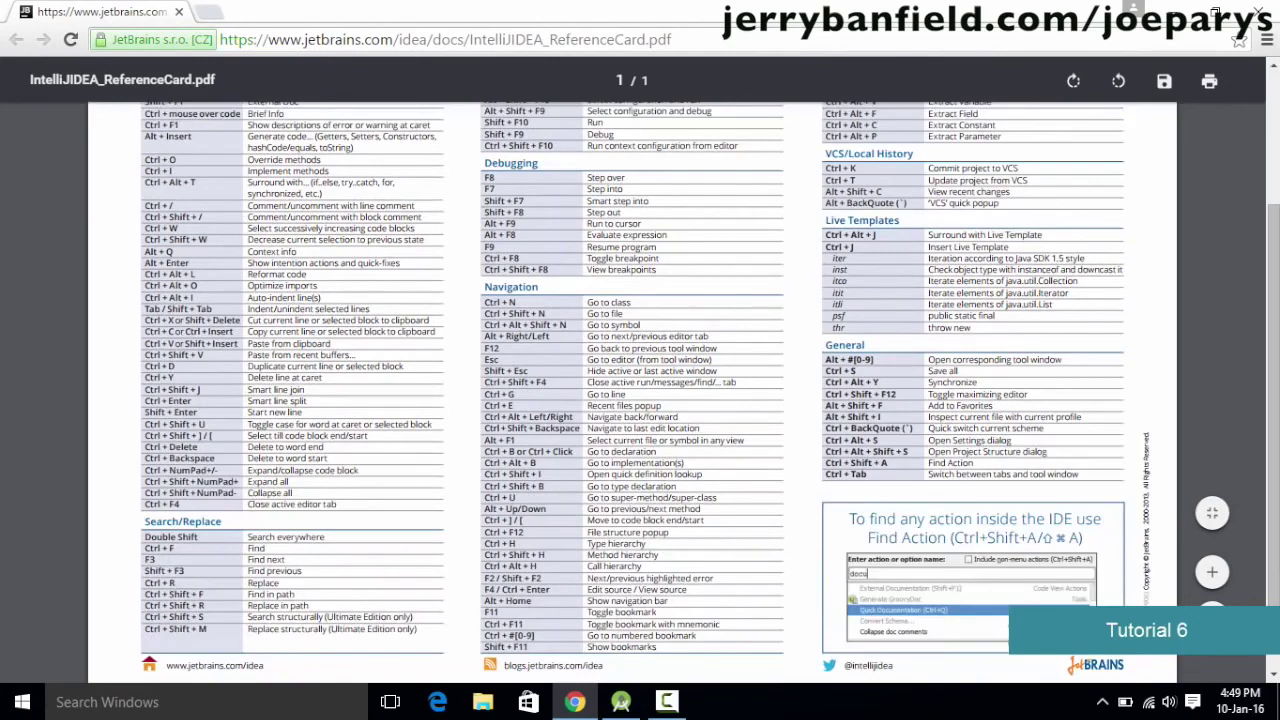
scroll(515, 428, "up", 2)
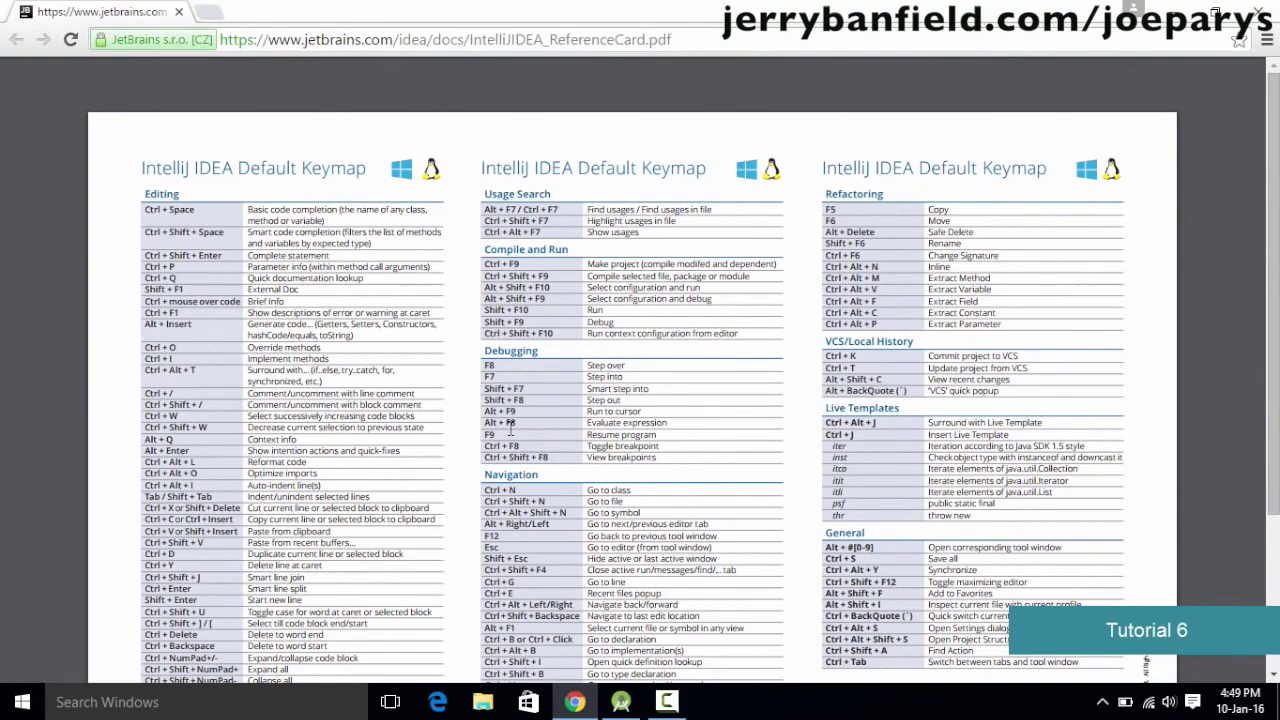
scroll(510, 410, "down", 1)
scroll(512, 415, "up", 3)
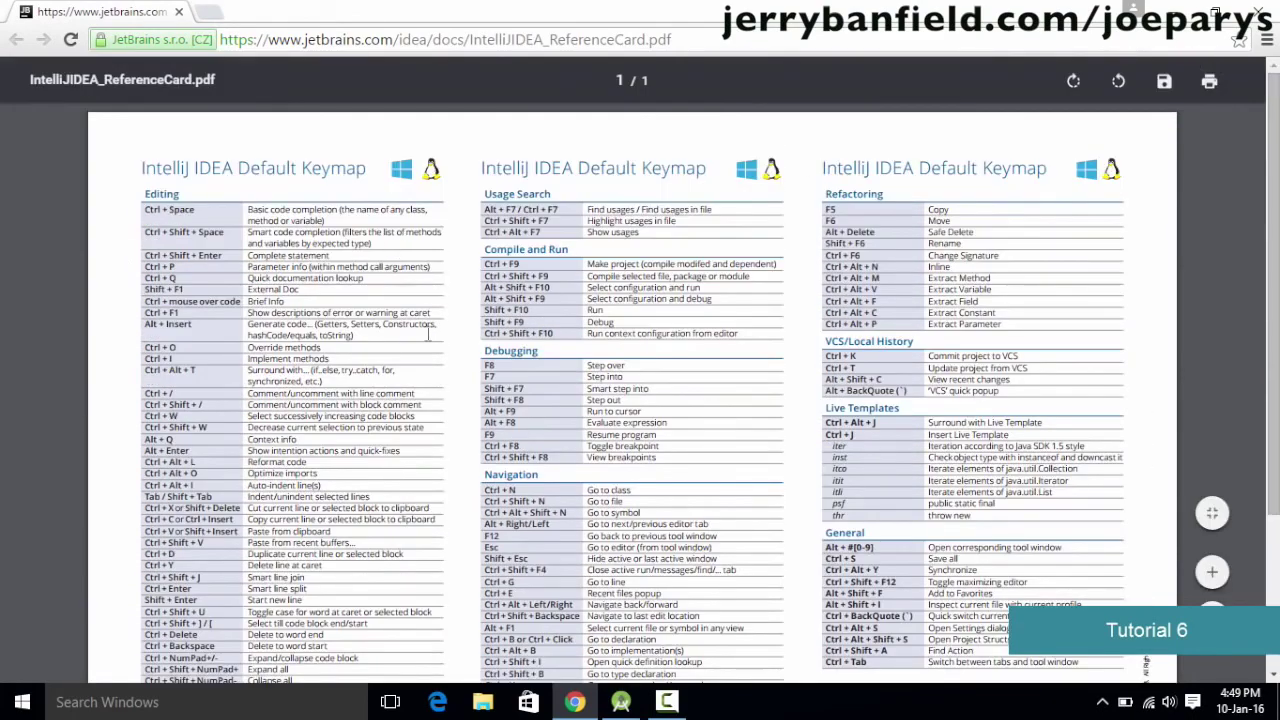
scroll(428, 334, "down", 3)
scroll(230, 390, "up", 1)
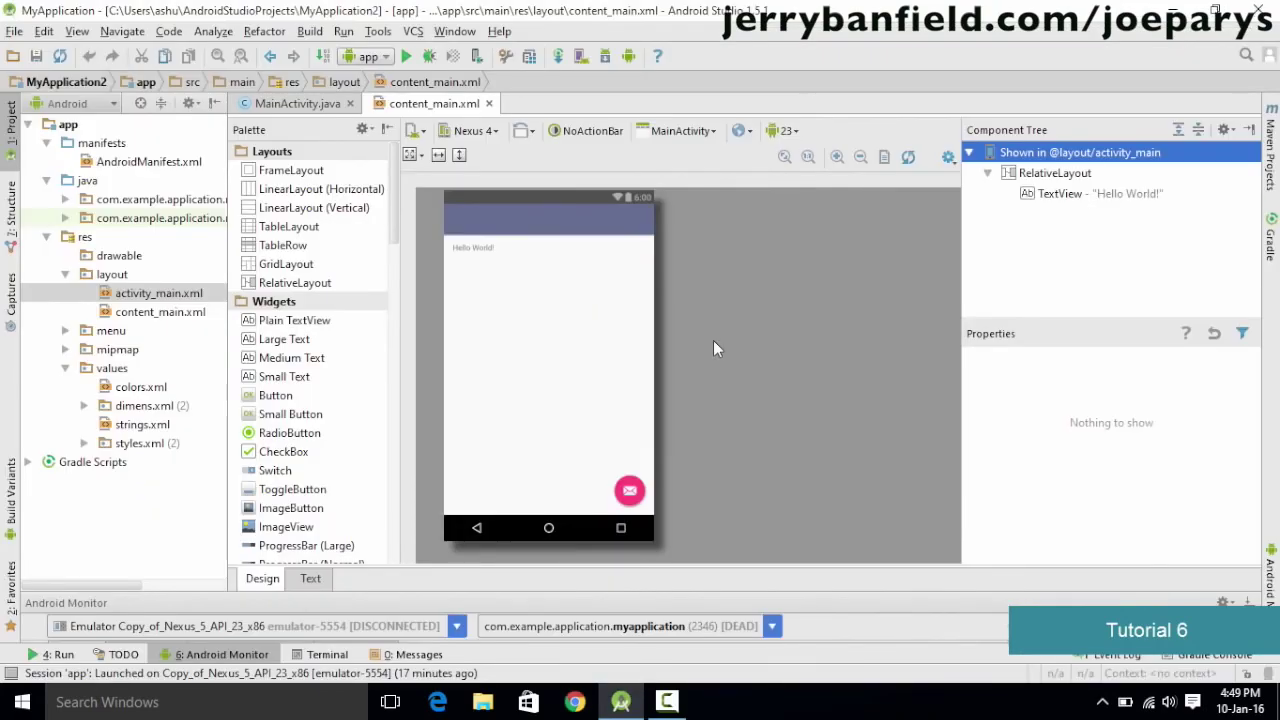